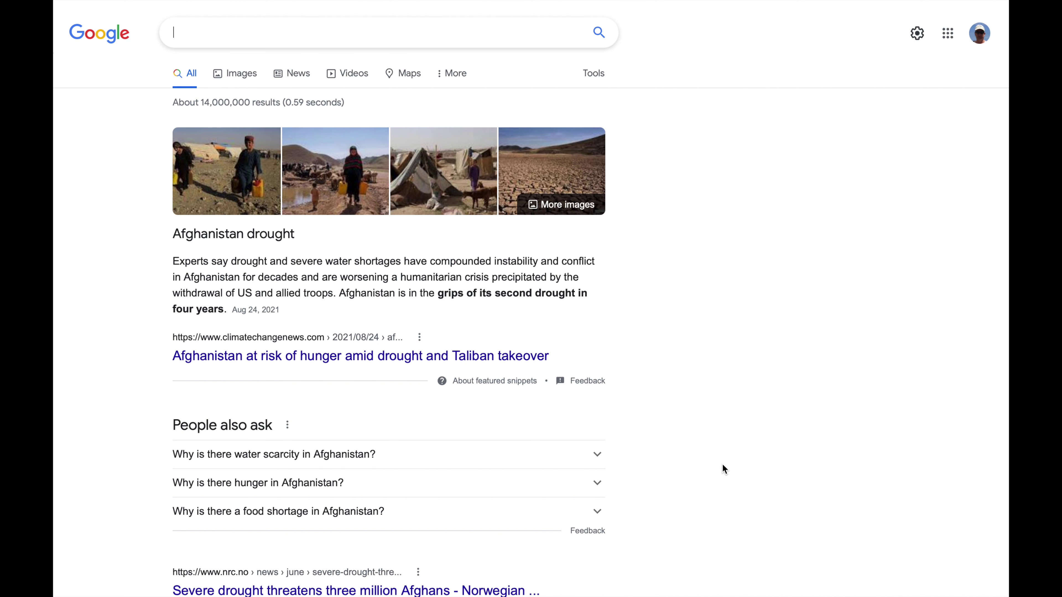
- Search the web for "usgs fews net" and open the FEWS Home page of the USGS Early Warning site
type("sgs fews net")
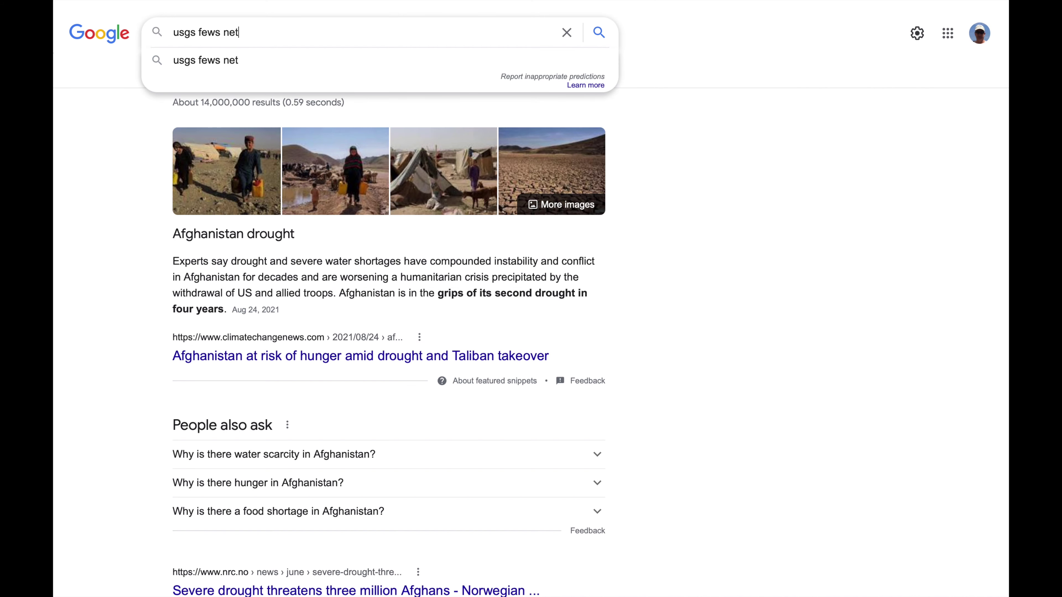
key("Return")
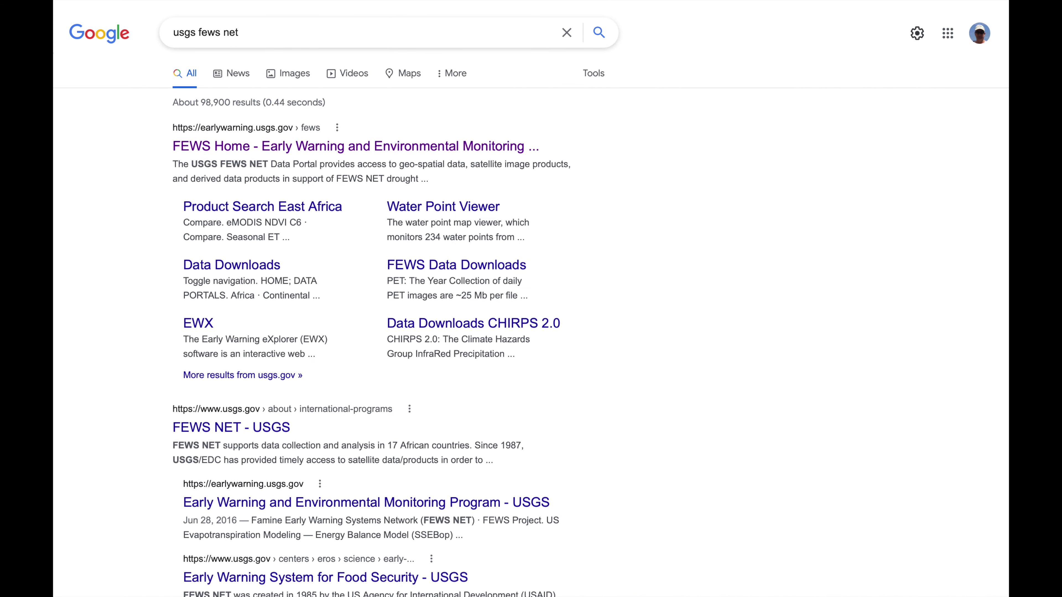
left_click(311, 149)
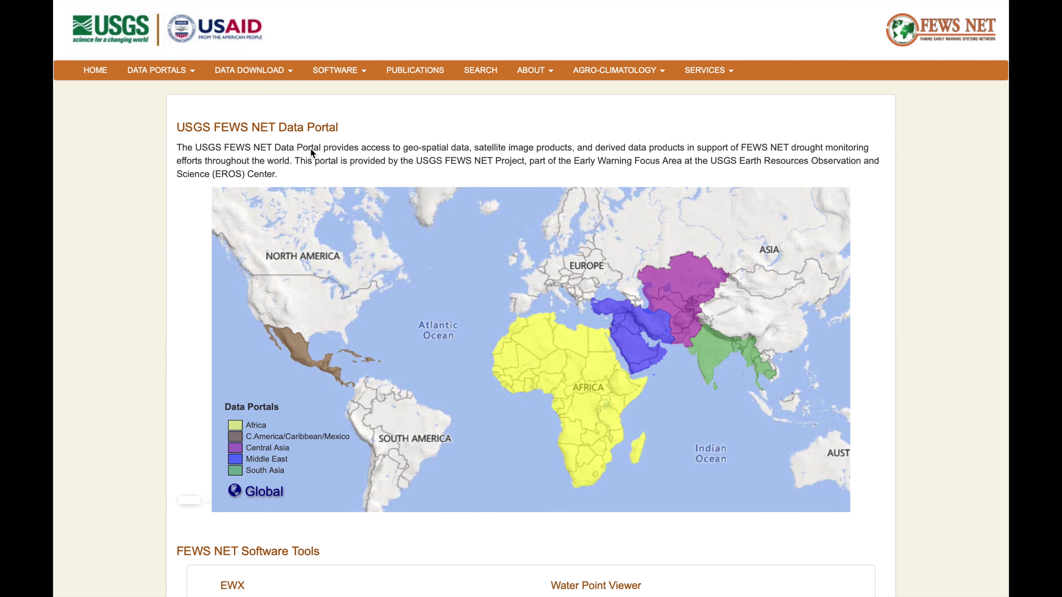
- Open the Afghanistan product search from the Central Asia region of the data portal map
mouse_move(178, 74)
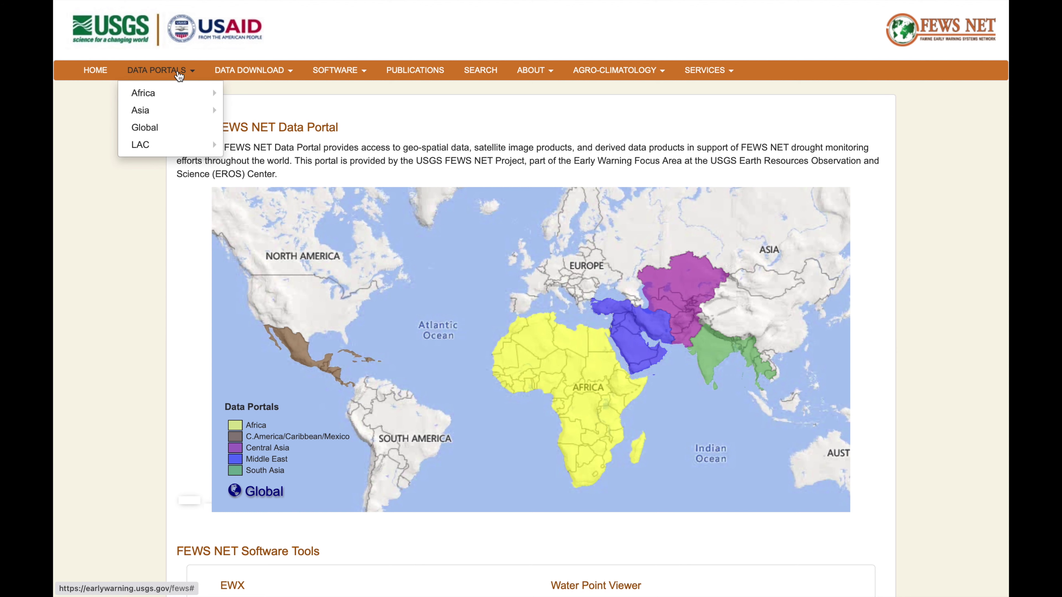
mouse_move(168, 114)
mouse_move(315, 110)
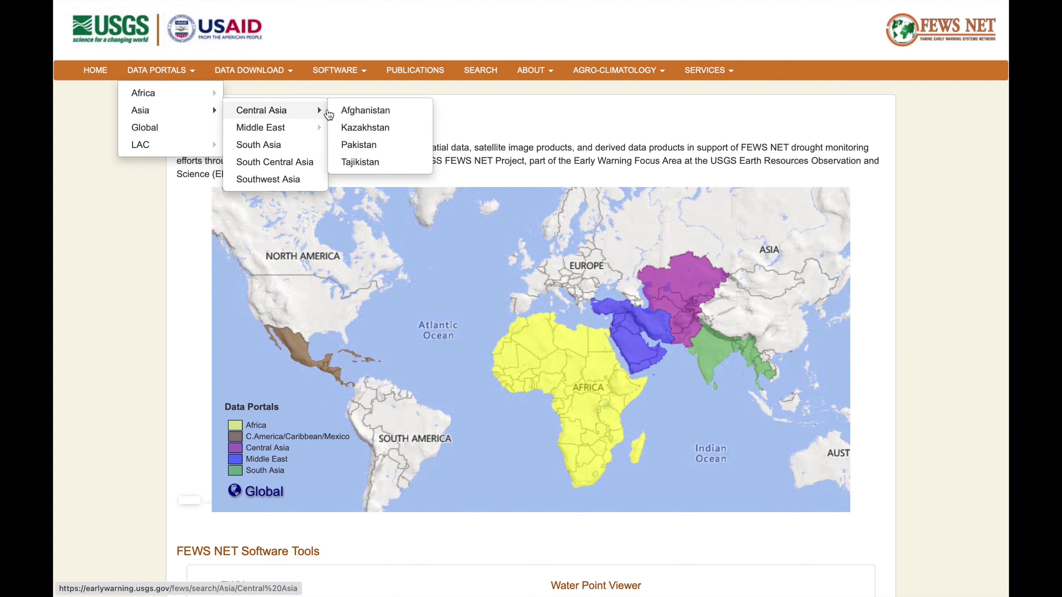
left_click(682, 294)
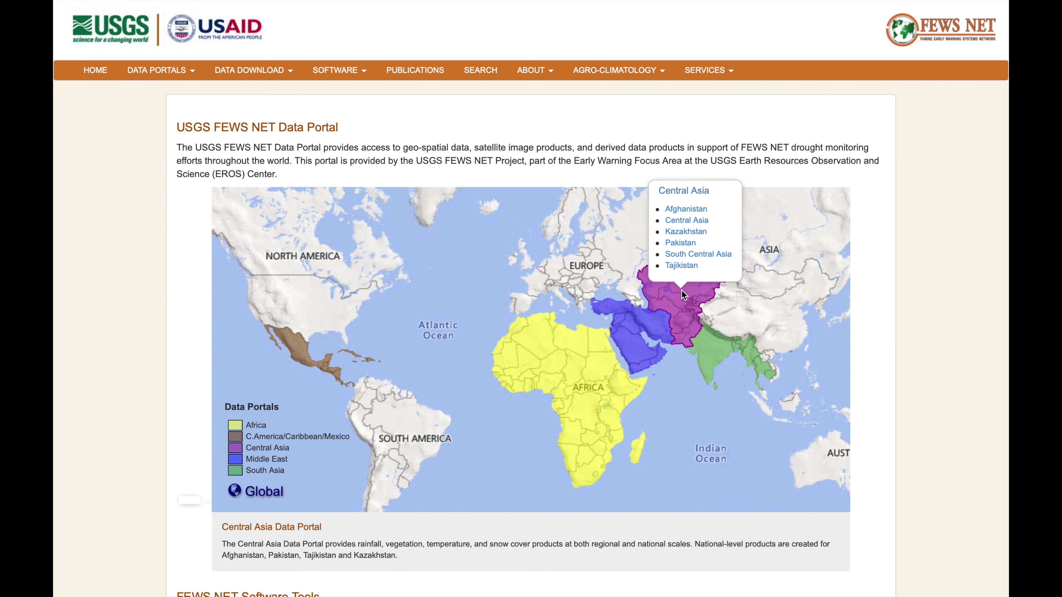
left_click(688, 210)
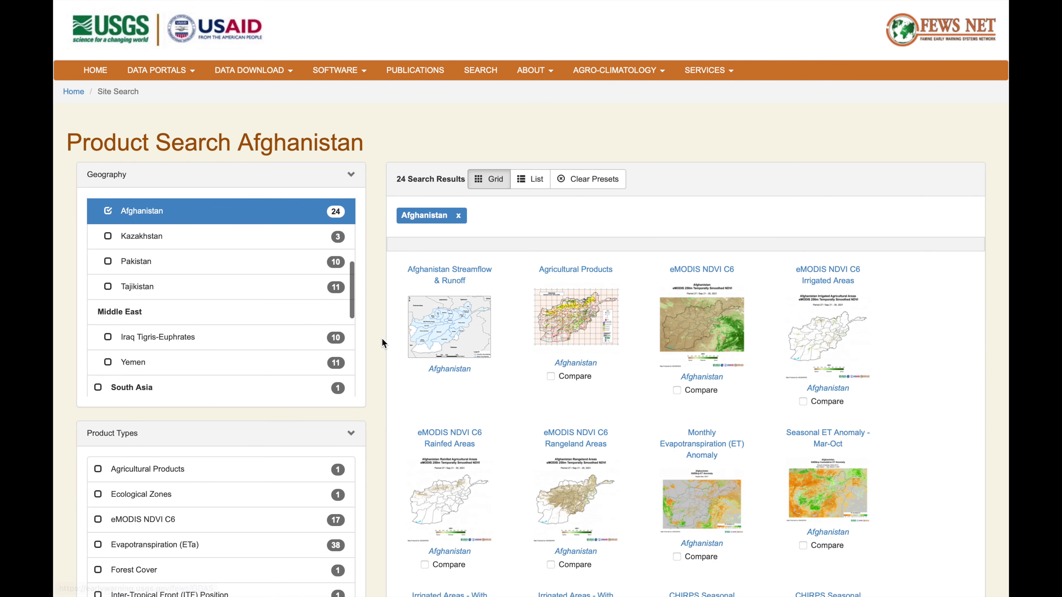
- Filter the Afghanistan products by the Snow Cover Products type
scroll(382, 341, "down", 7)
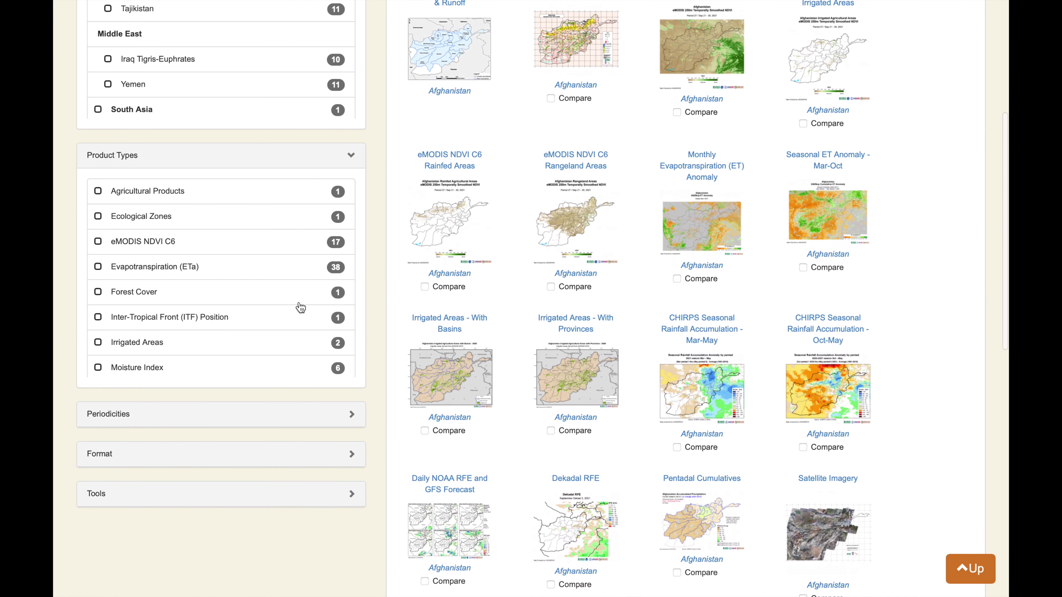
scroll(211, 284, "down", 5)
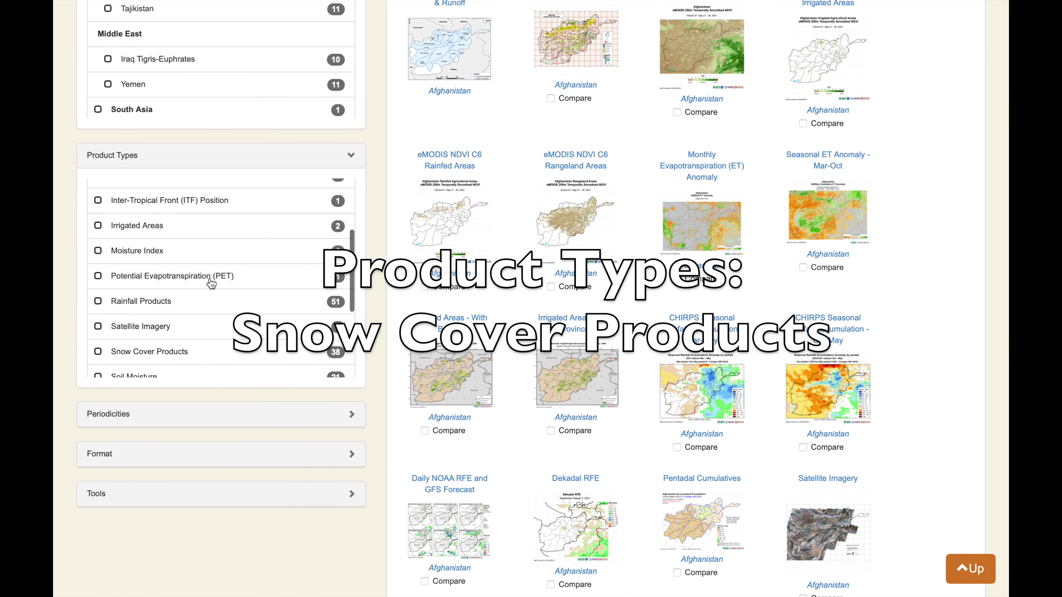
scroll(211, 284, "down", 1)
left_click(97, 281)
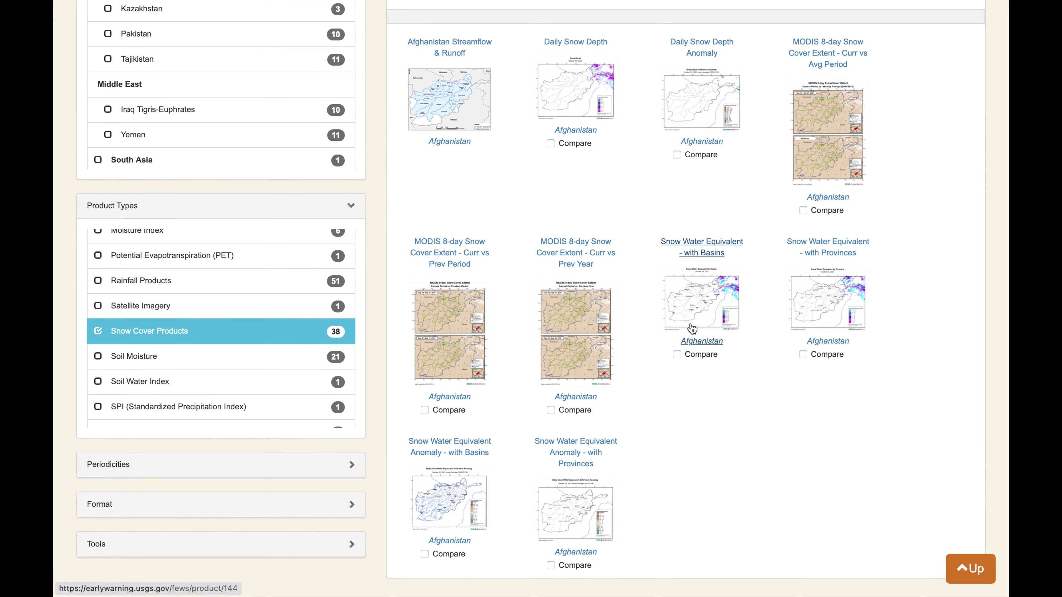
- Open a comparison of Snow Water Equivalent - with Basins and Snow Water Equivalent Anomaly - with Basins
left_click(677, 355)
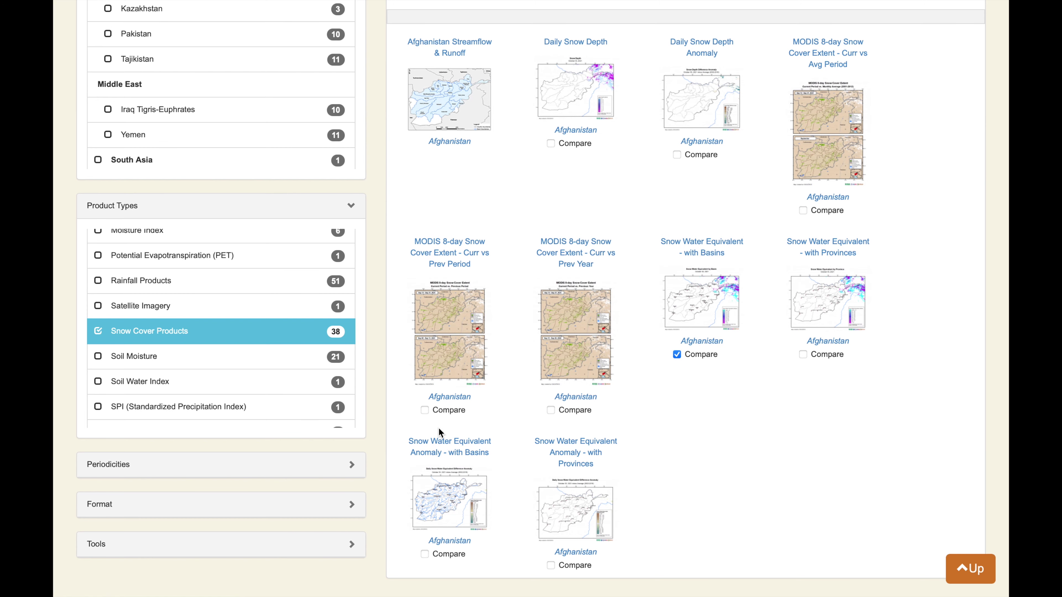
left_click(424, 554)
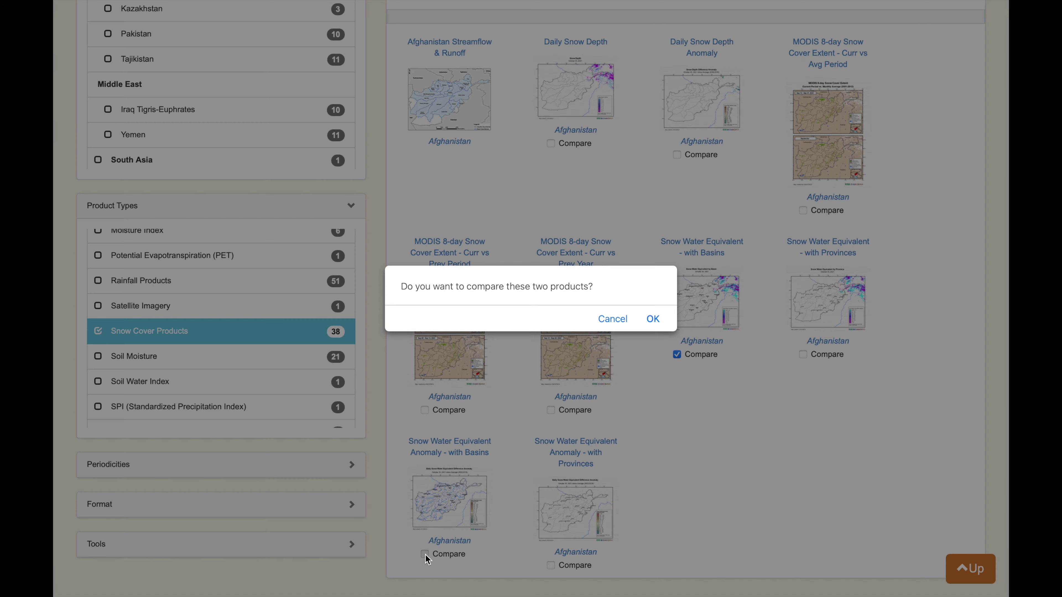
left_click(653, 320)
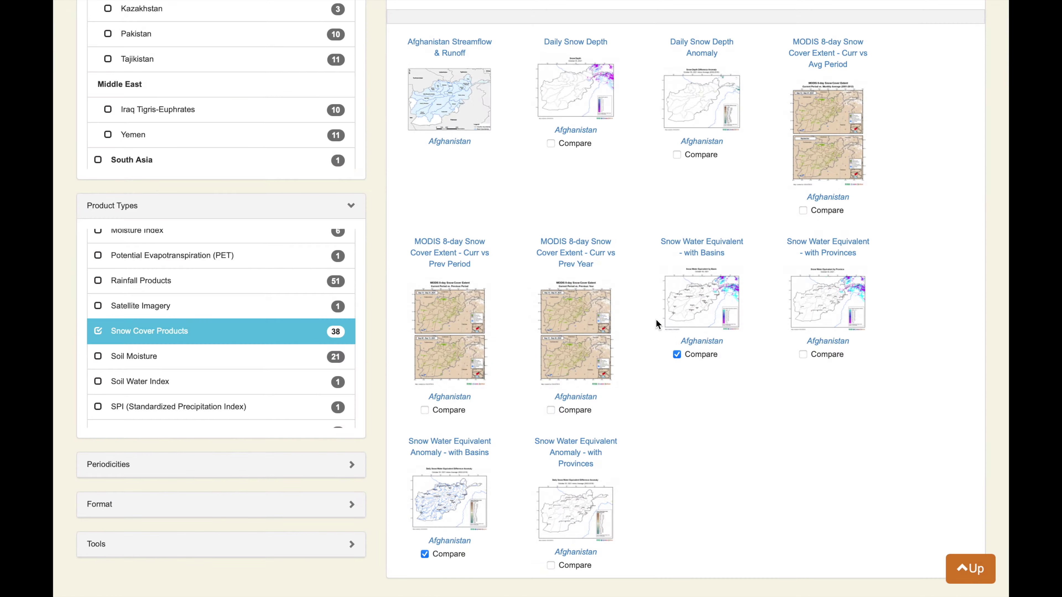
scroll(929, 417, "down", 3)
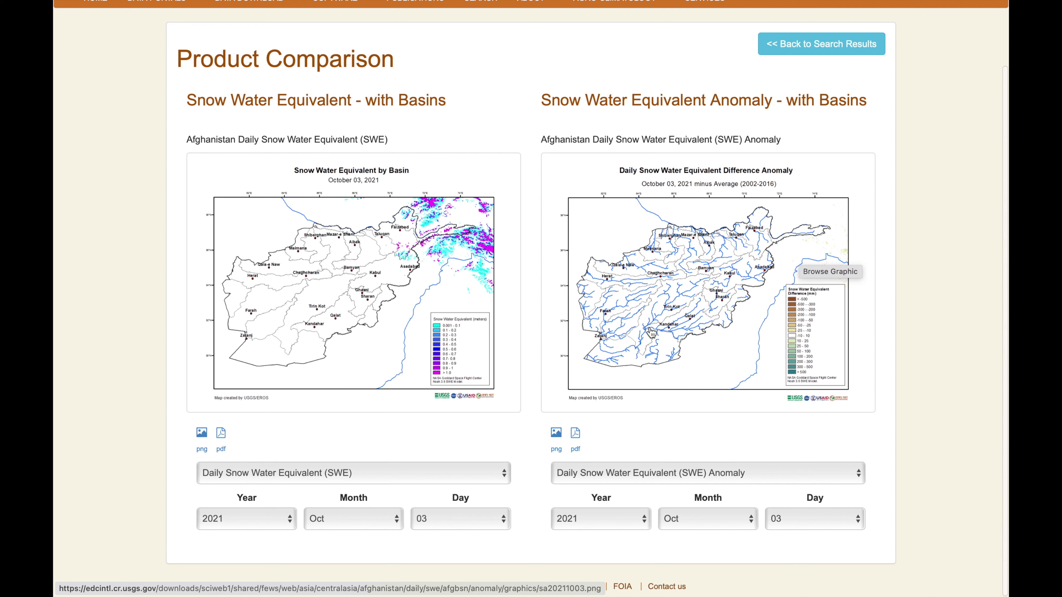
- Set the month to Mar and the day to 15 for both the snow water equivalent and anomaly maps
left_click(343, 520)
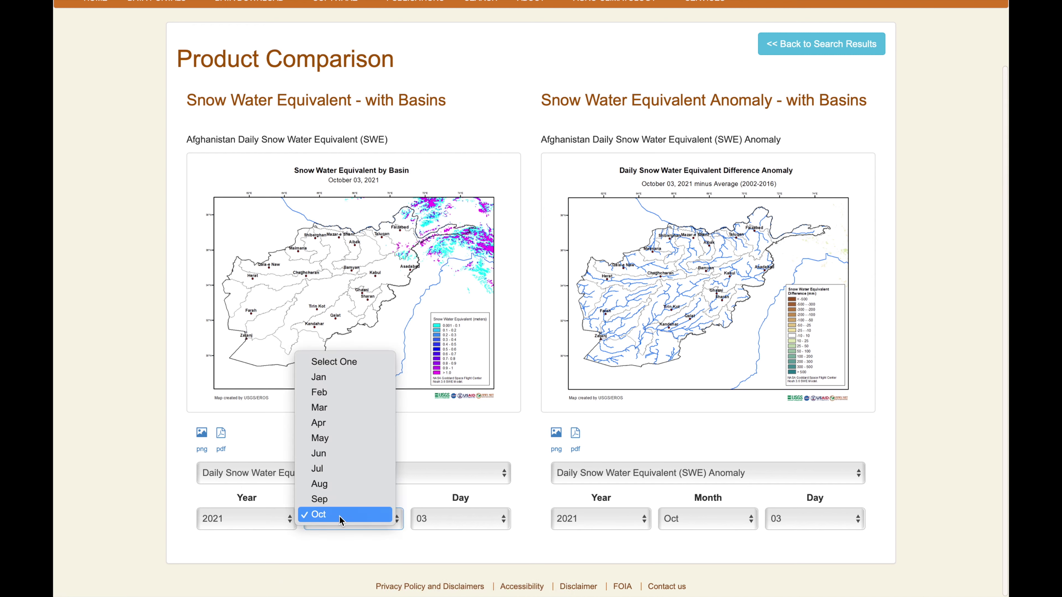
left_click(334, 409)
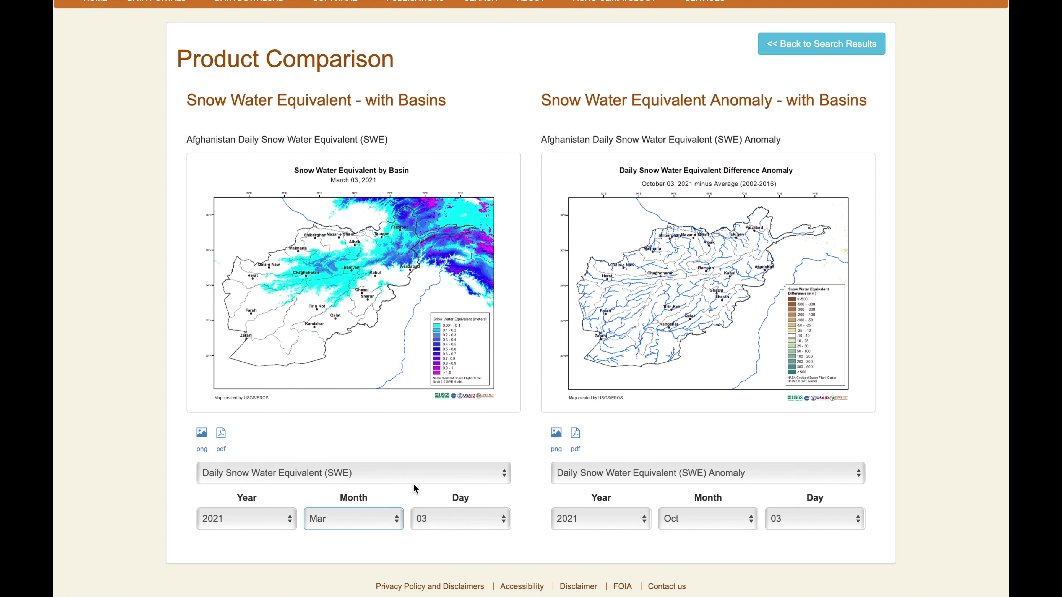
left_click(435, 520)
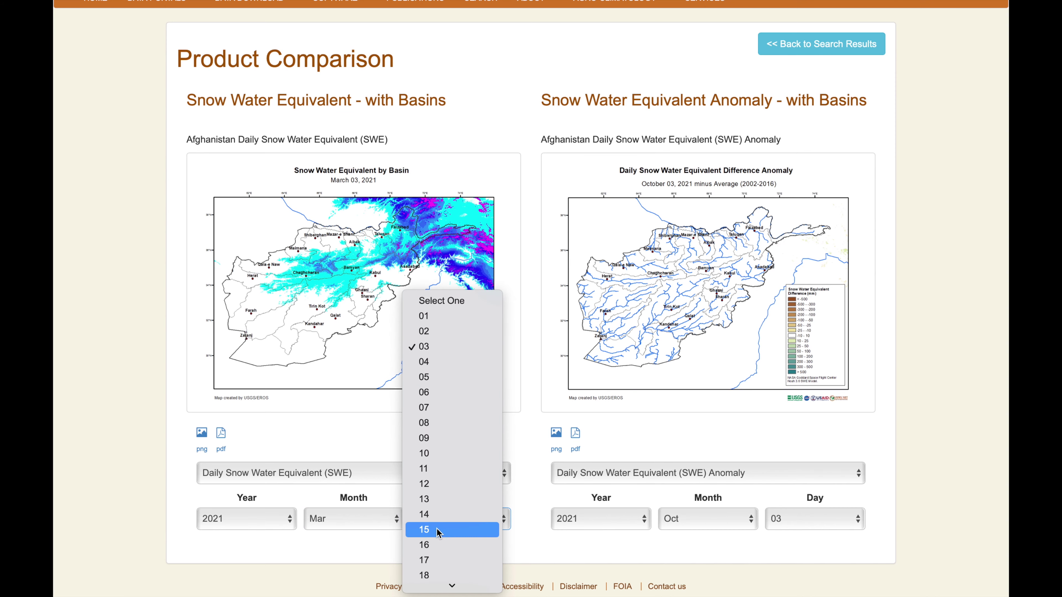
left_click(438, 530)
left_click(708, 519)
left_click(673, 408)
left_click(814, 519)
left_click(789, 486)
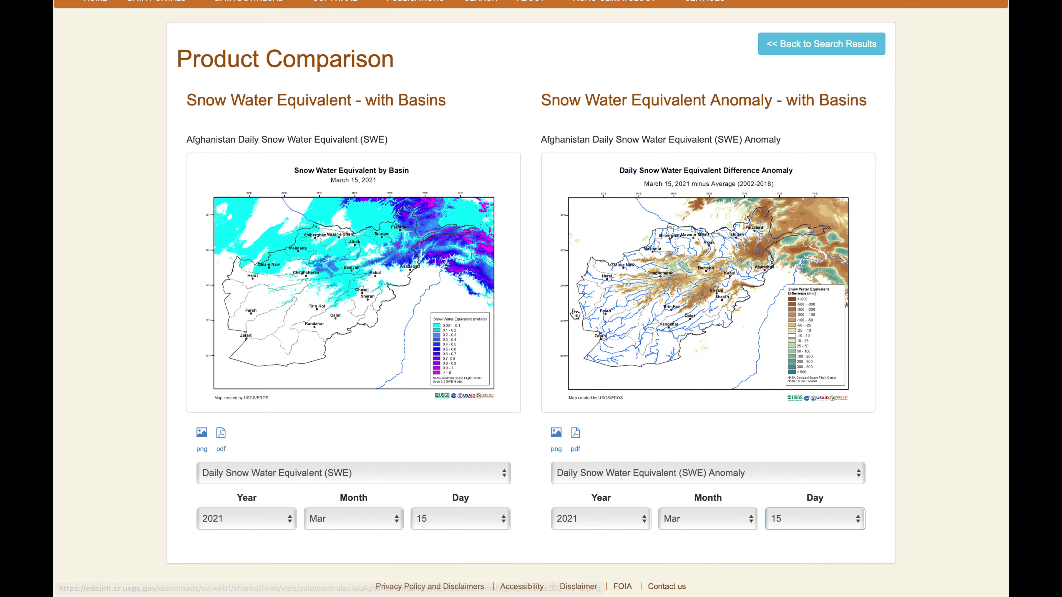
- Set the year to 2019 for both the snow water equivalent map and the anomaly map
scroll(368, 284, "up", 5)
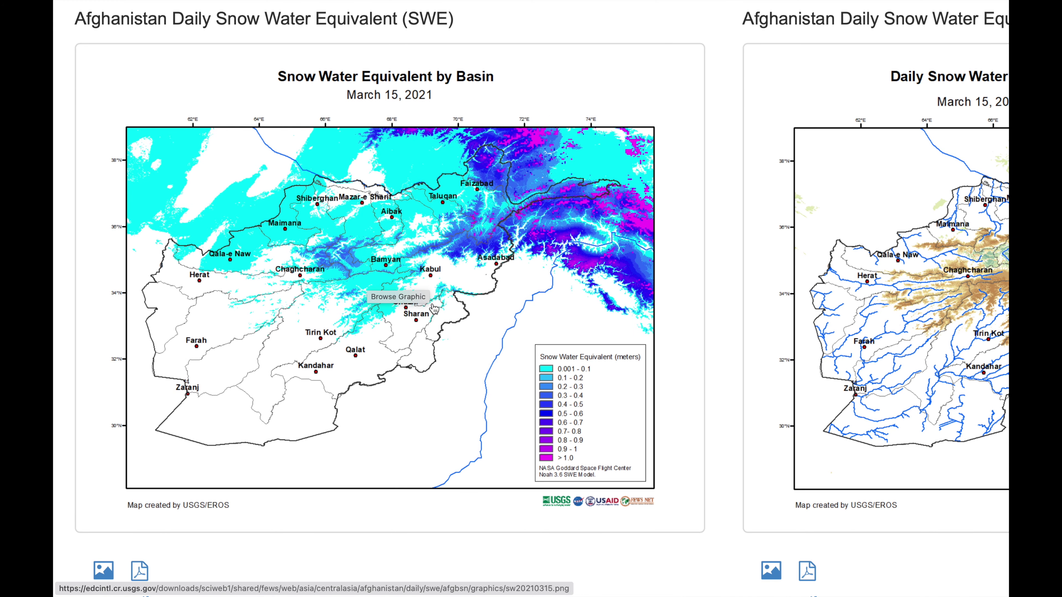
scroll(460, 305, "right", 15)
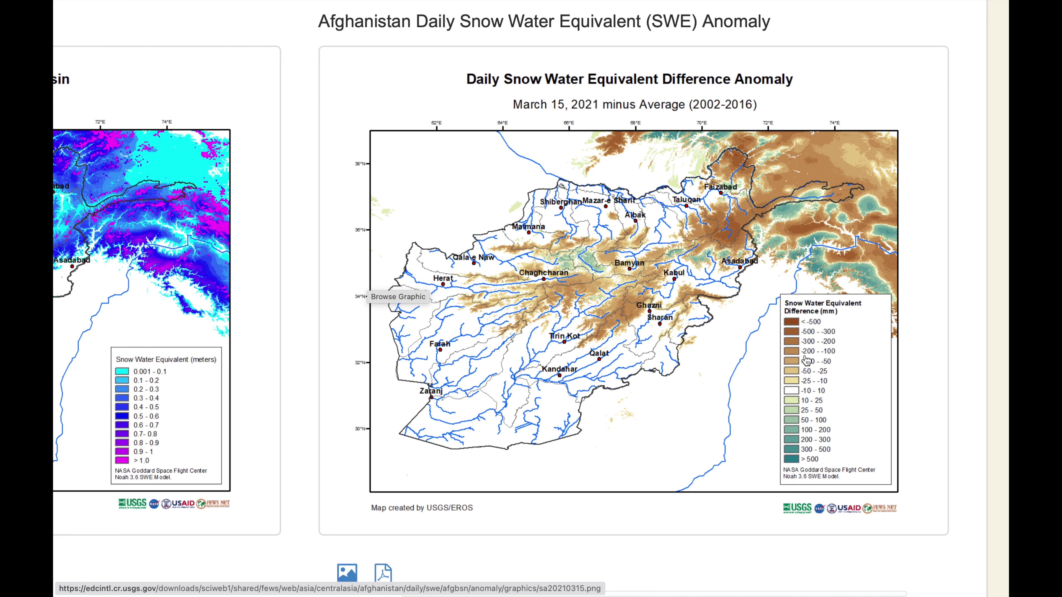
scroll(632, 297, "up", 2)
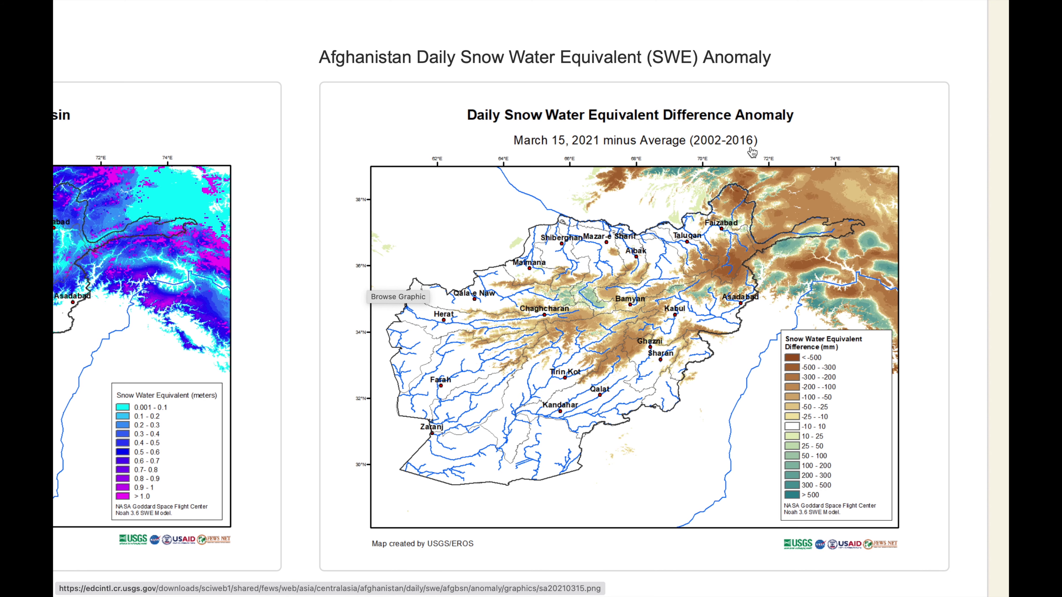
key("super+0")
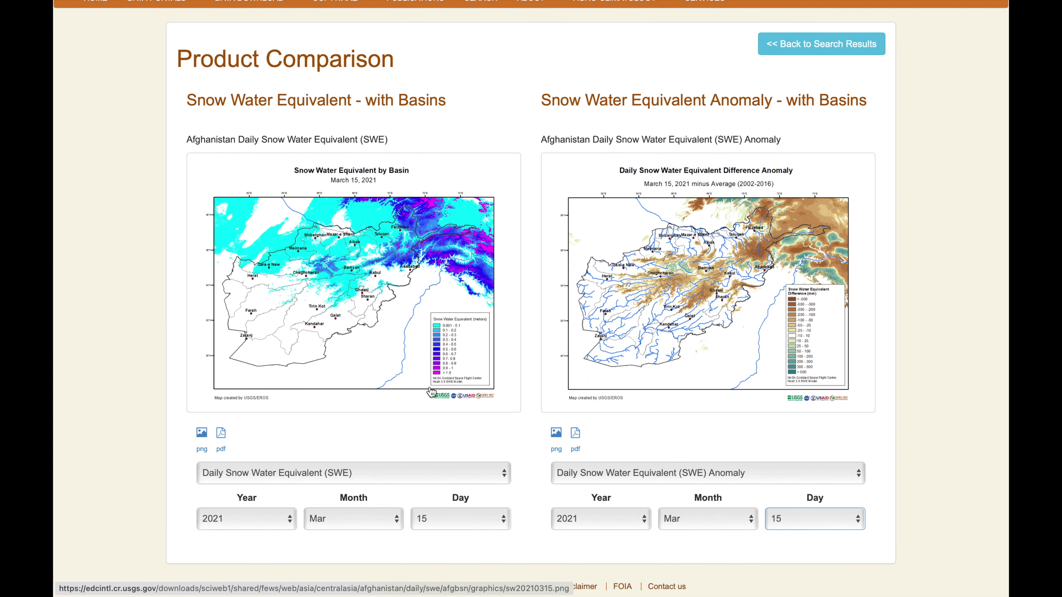
left_click(245, 519)
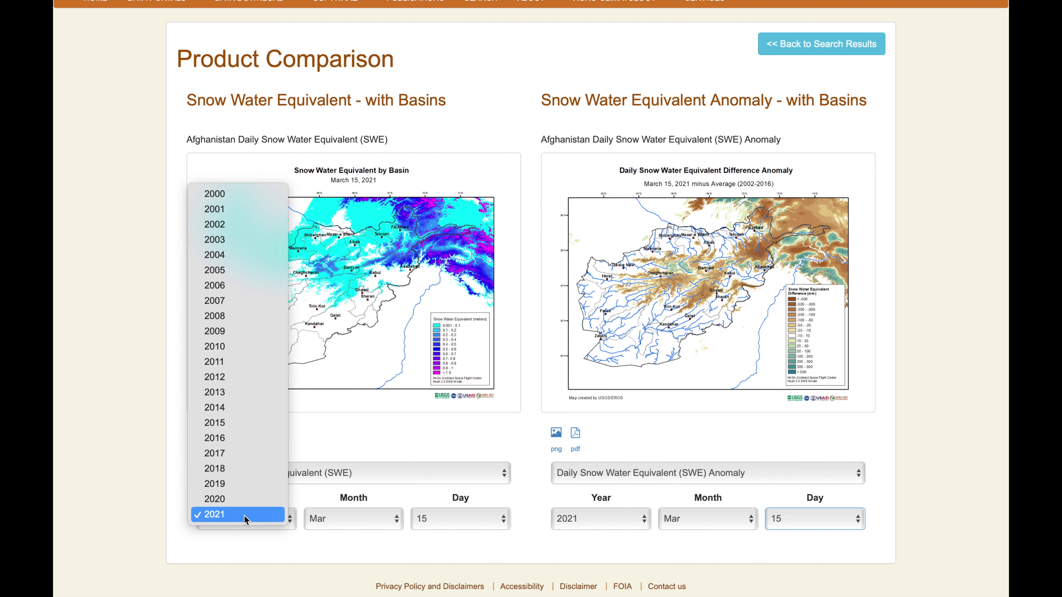
left_click(237, 485)
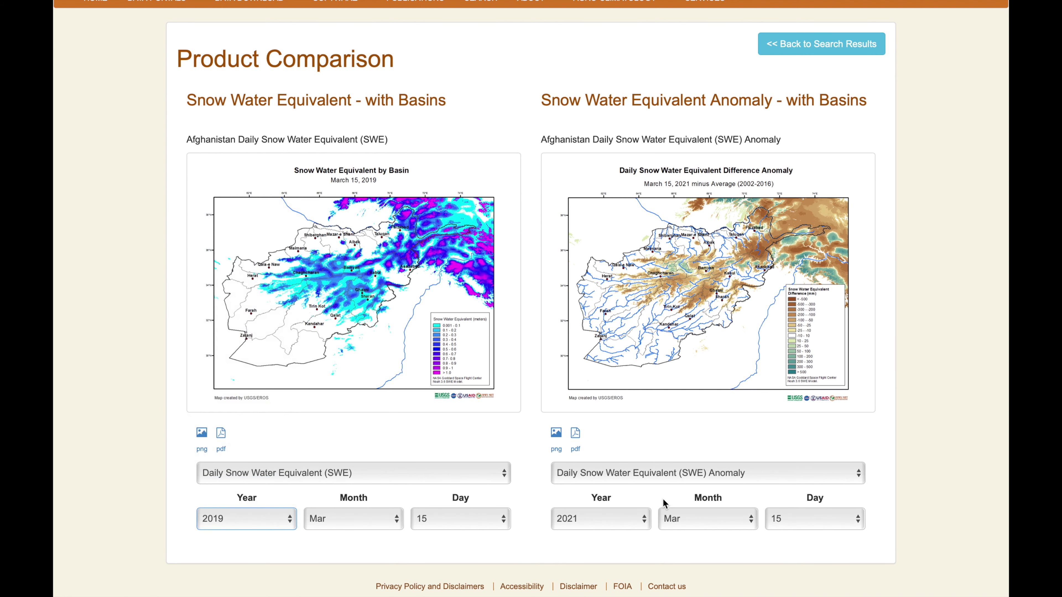
left_click(616, 527)
left_click(610, 484)
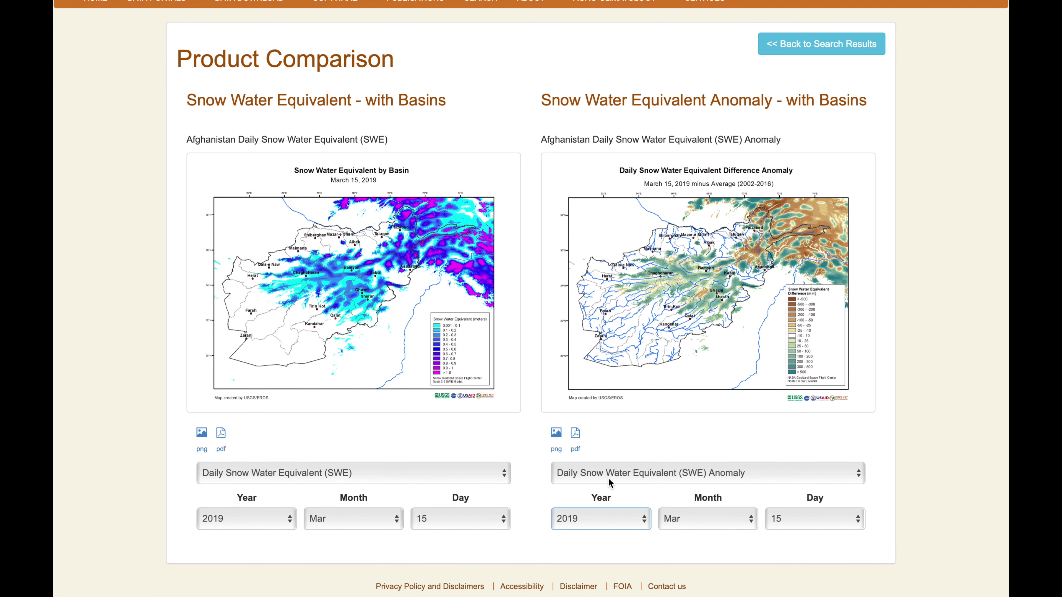
- Change the year of both compared snow water equivalent maps to 2020
scroll(281, 247, "up", 5)
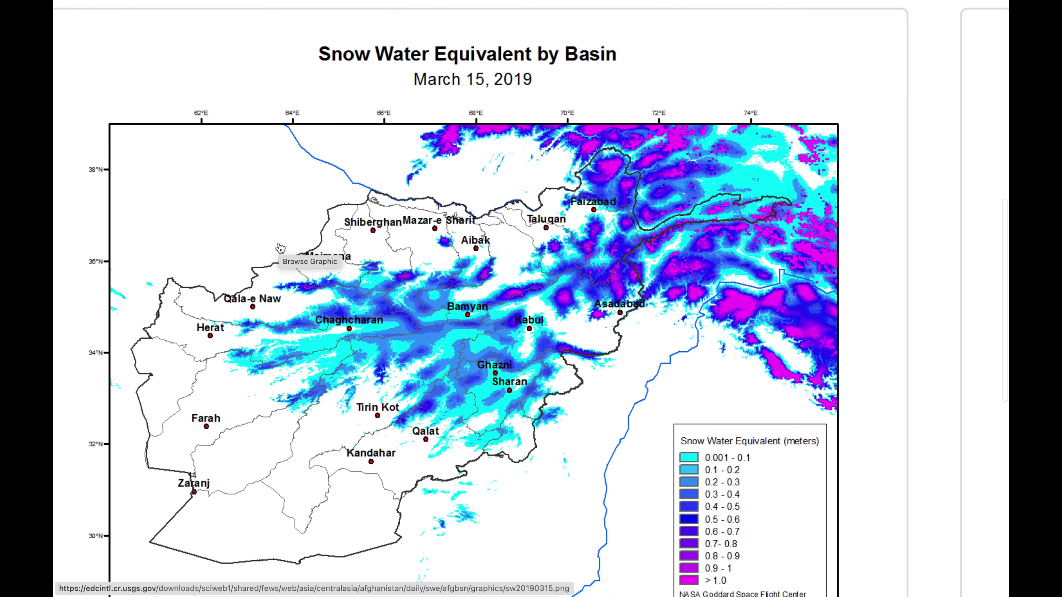
scroll(535, 378, "right", 15)
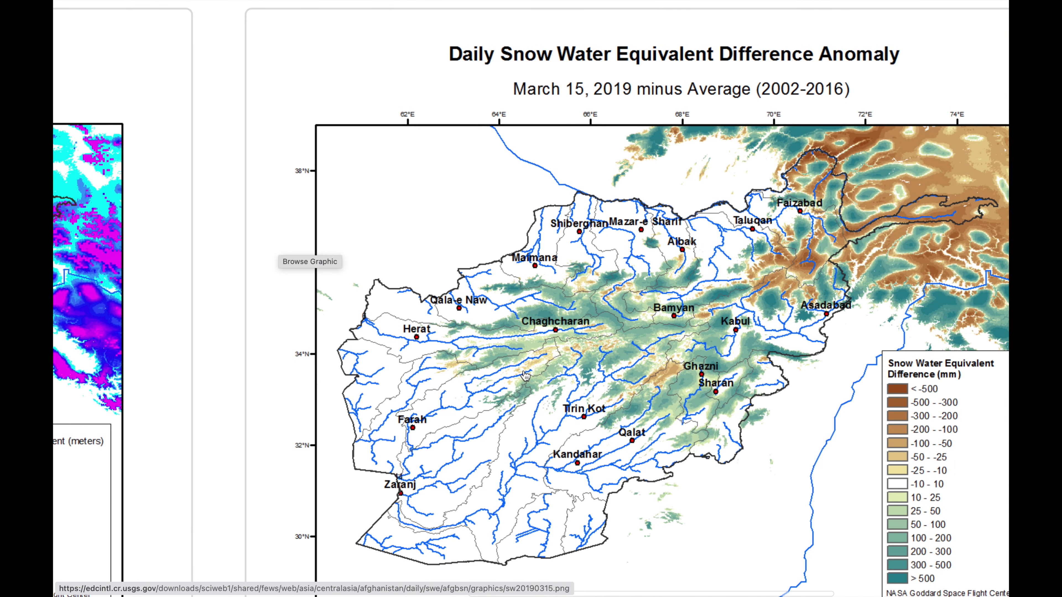
scroll(625, 409, "down", 3)
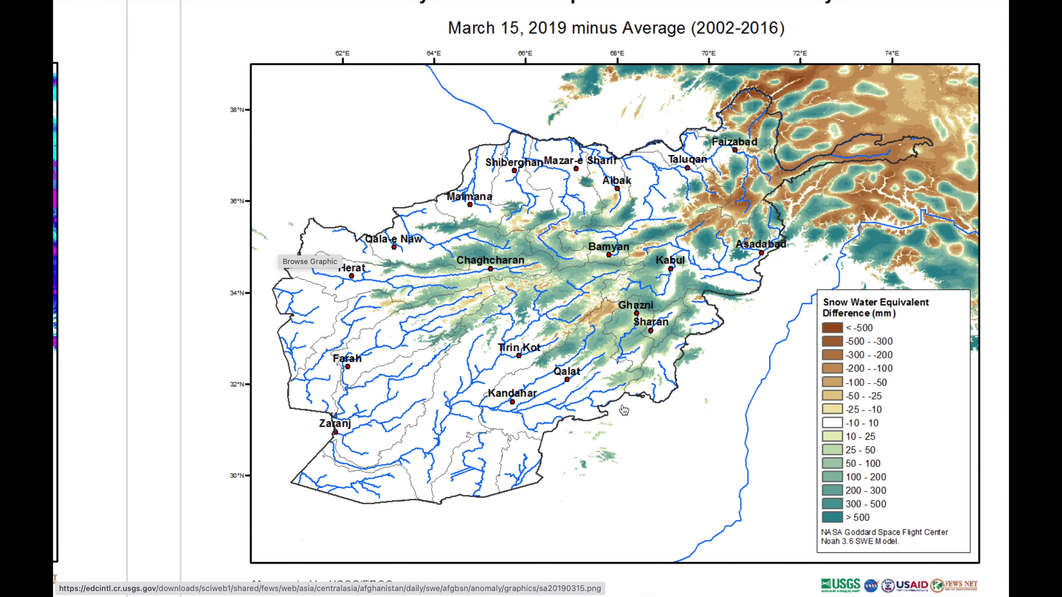
scroll(623, 420, "down", 5)
scroll(524, 446, "down", 2)
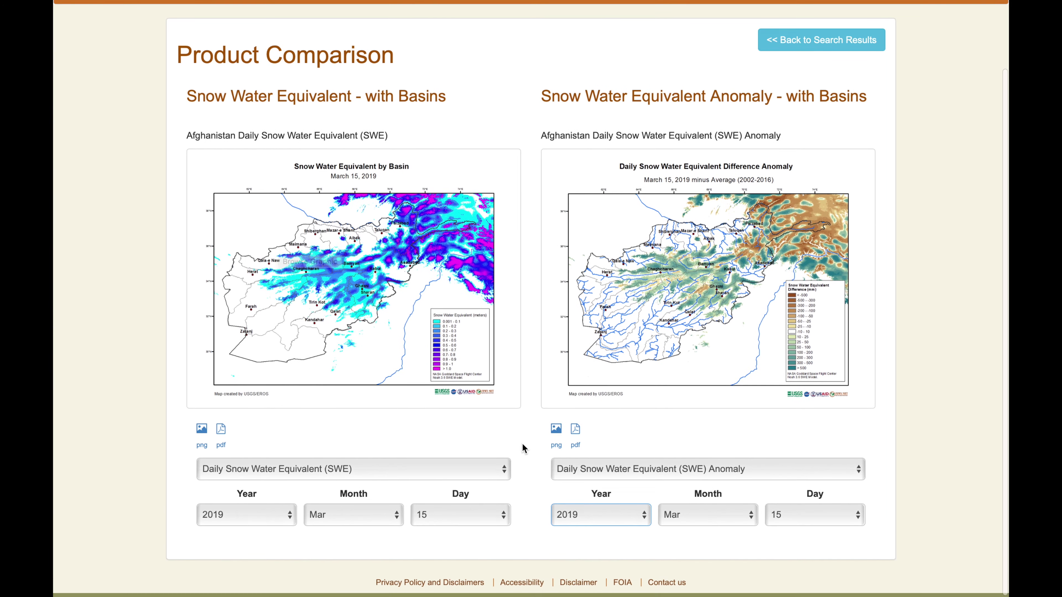
left_click(284, 522)
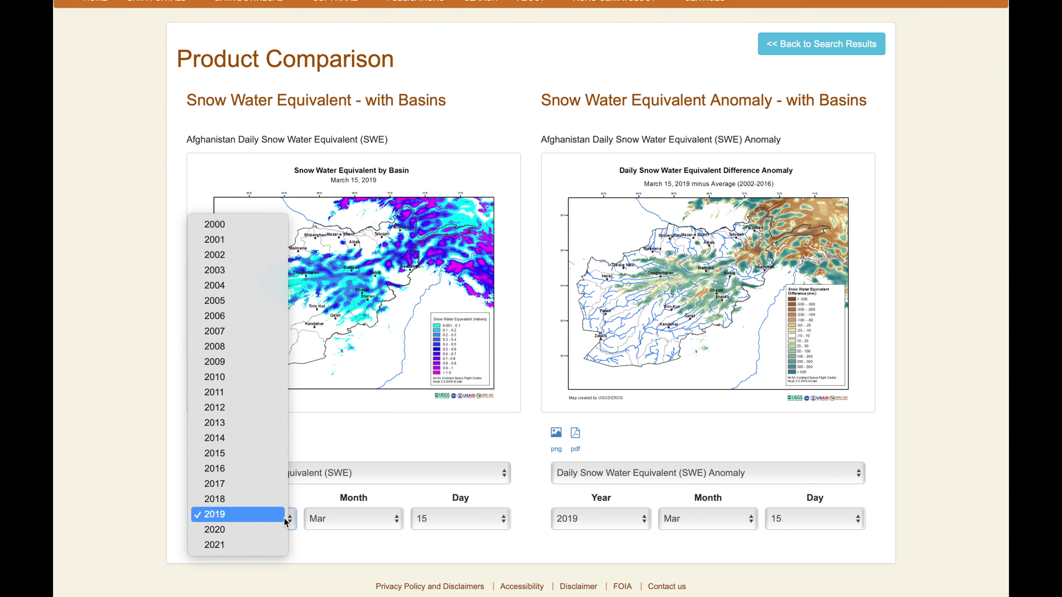
left_click(273, 530)
left_click(590, 524)
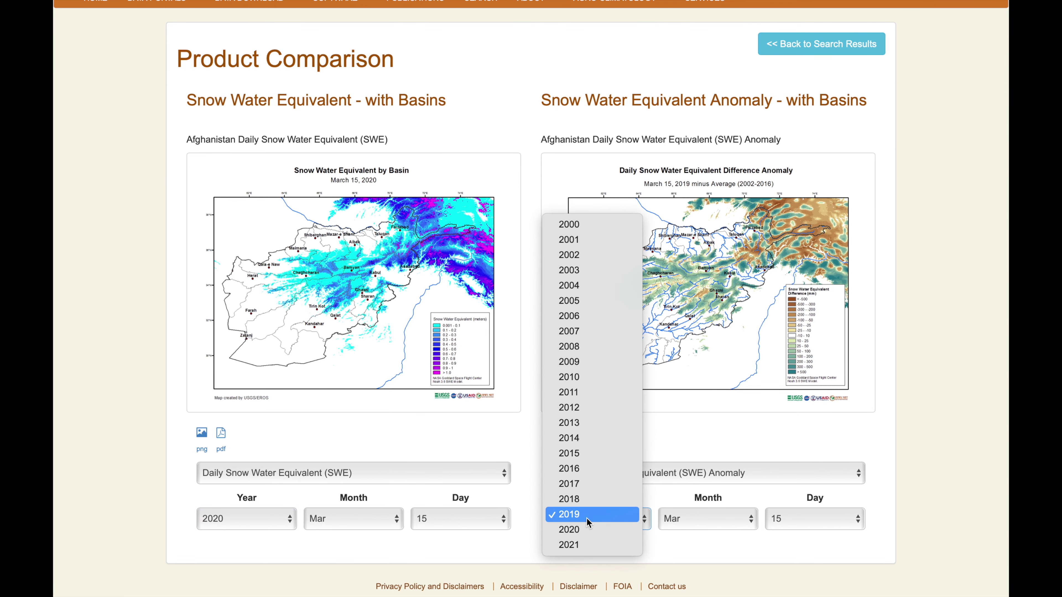
left_click(588, 526)
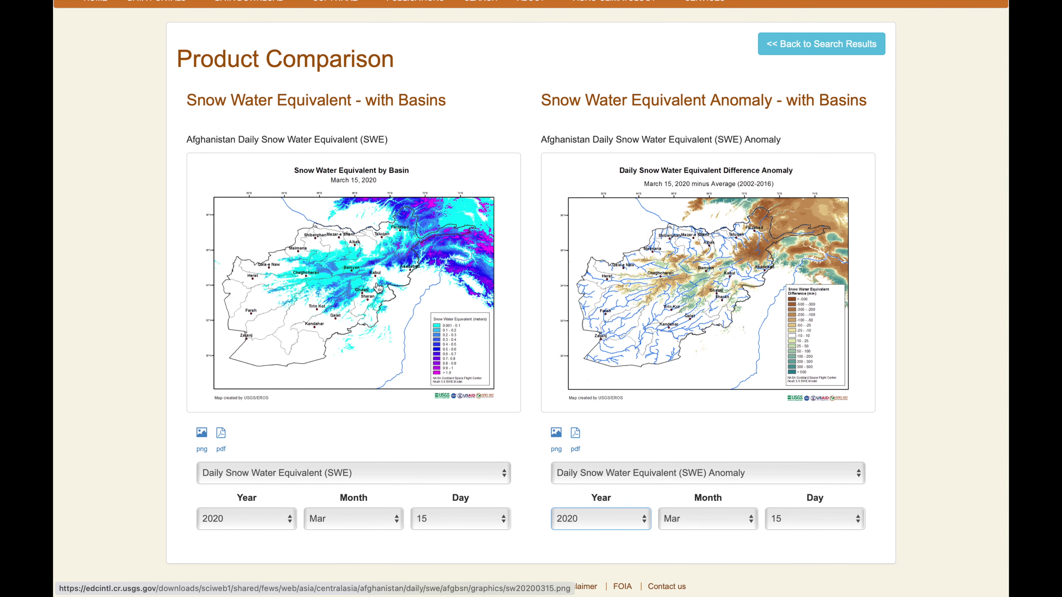
- Return both the snow water equivalent map and its anomaly map to the year 2021
scroll(378, 288, "up", 5)
scroll(379, 288, "right", 10)
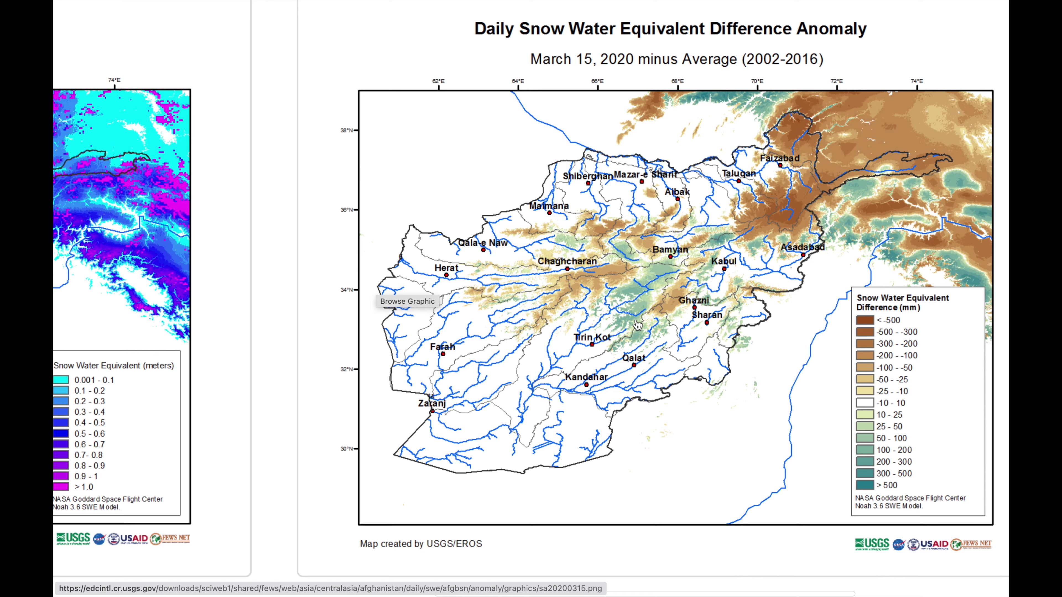
scroll(637, 326, "down", 5)
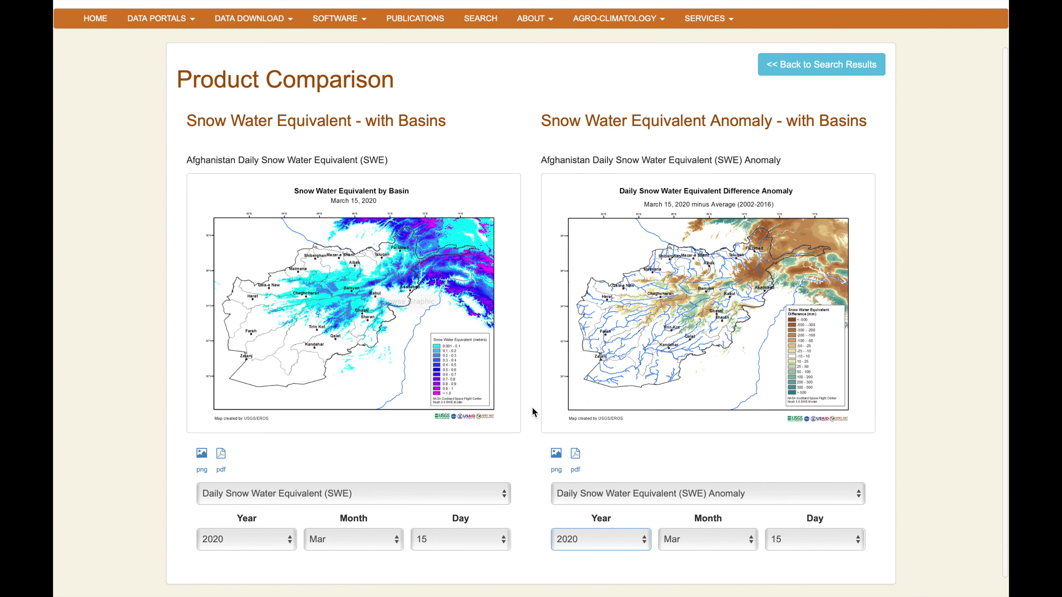
scroll(532, 407, "down", 1)
left_click(247, 519)
left_click(216, 528)
left_click(601, 519)
left_click(577, 529)
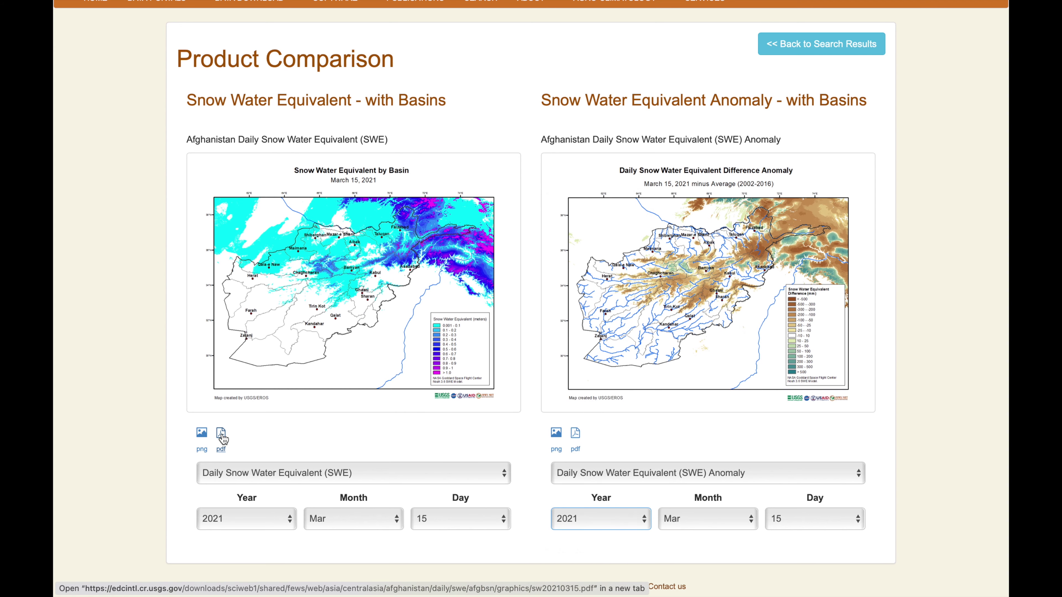
- View the PDF version of the March 15, 2021 snow water equivalent map and close it
left_click(221, 433)
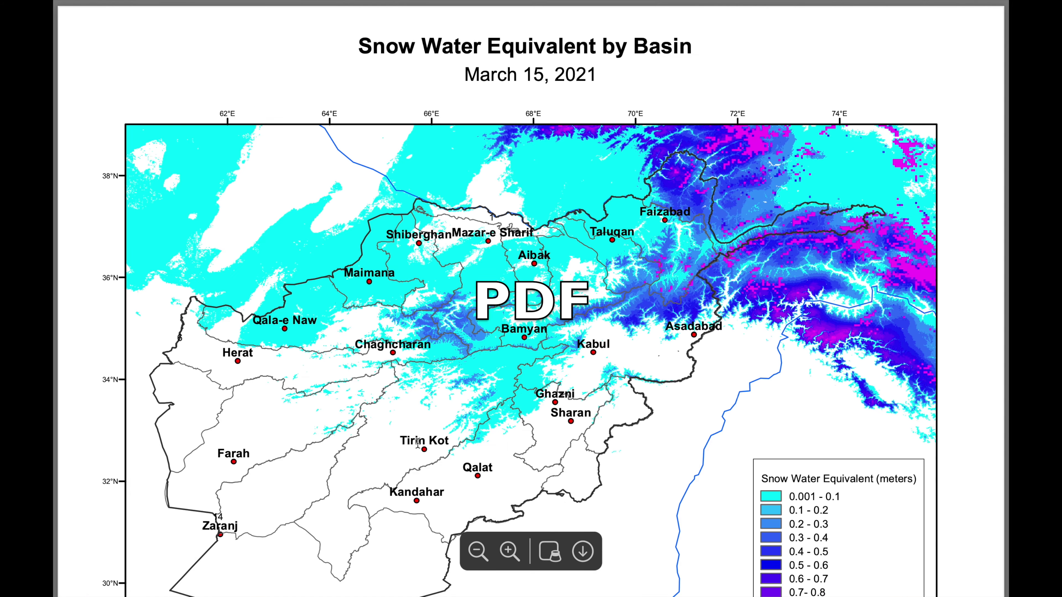
scroll(418, 442, "down", 4)
key("super+w")
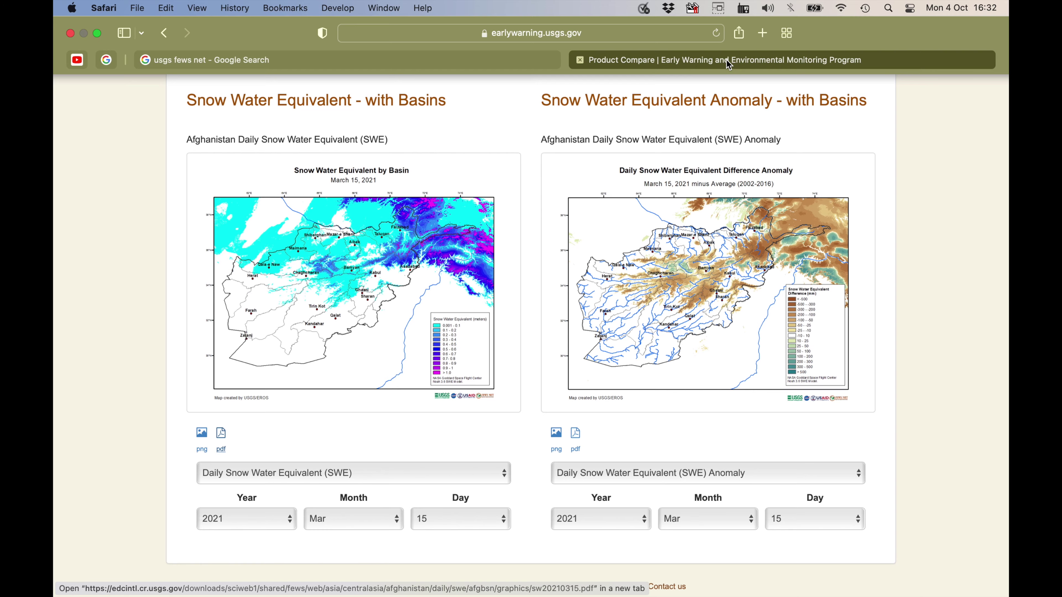
- View the full-size PNG of the March 15, 2021 snow water equivalent anomaly map and return to the comparison
left_click(556, 434)
right_click(555, 322)
left_click(569, 327)
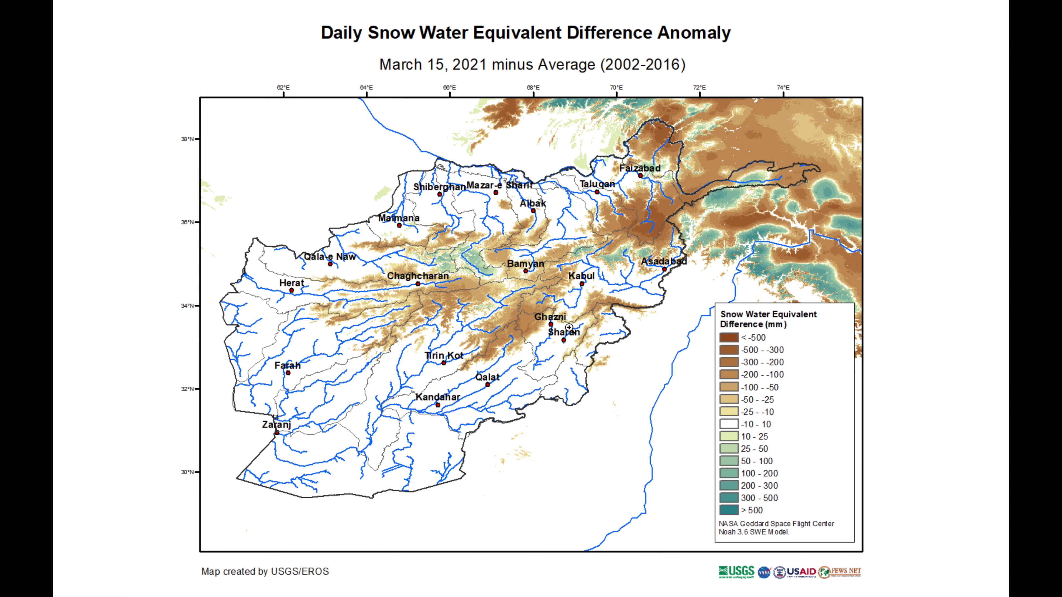
key("super+w")
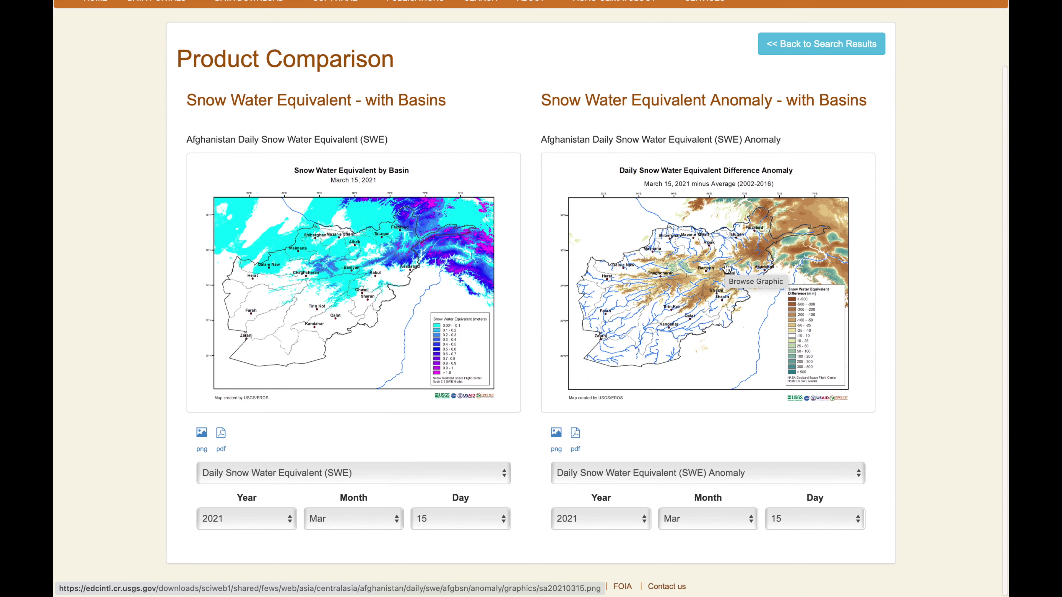
scroll(727, 267, "down", 1)
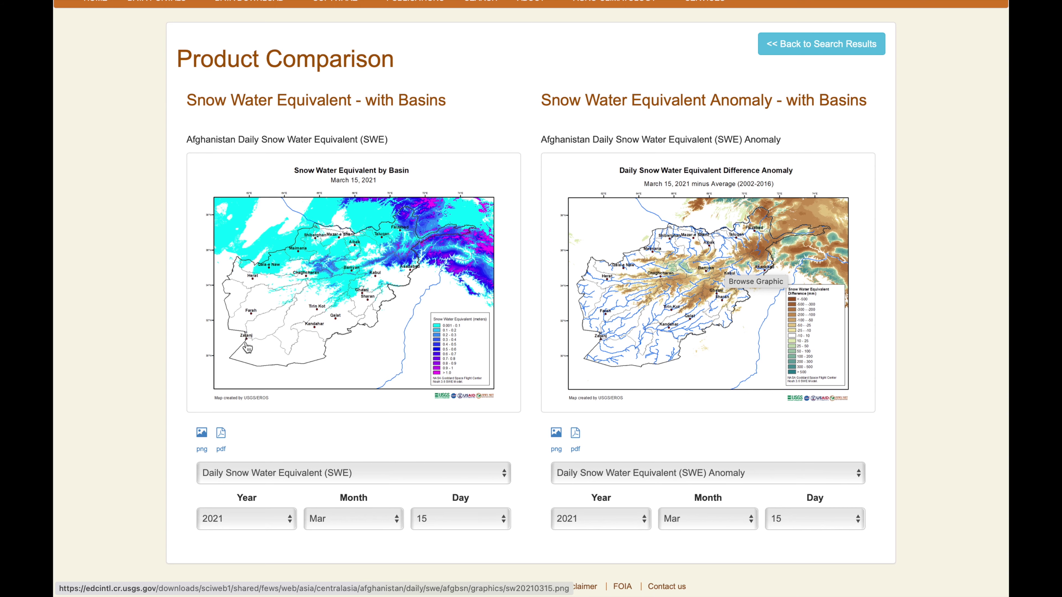
- Return to the Afghanistan snow cover search results and open the Snow Water Equivalent - with Basins product
left_click(807, 43)
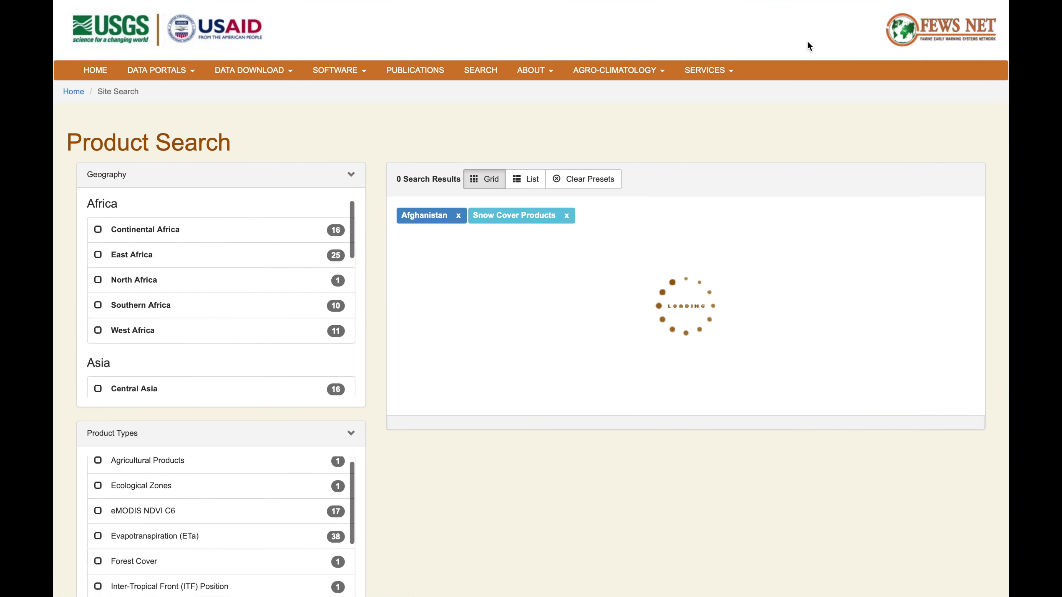
scroll(855, 416, "down", 5)
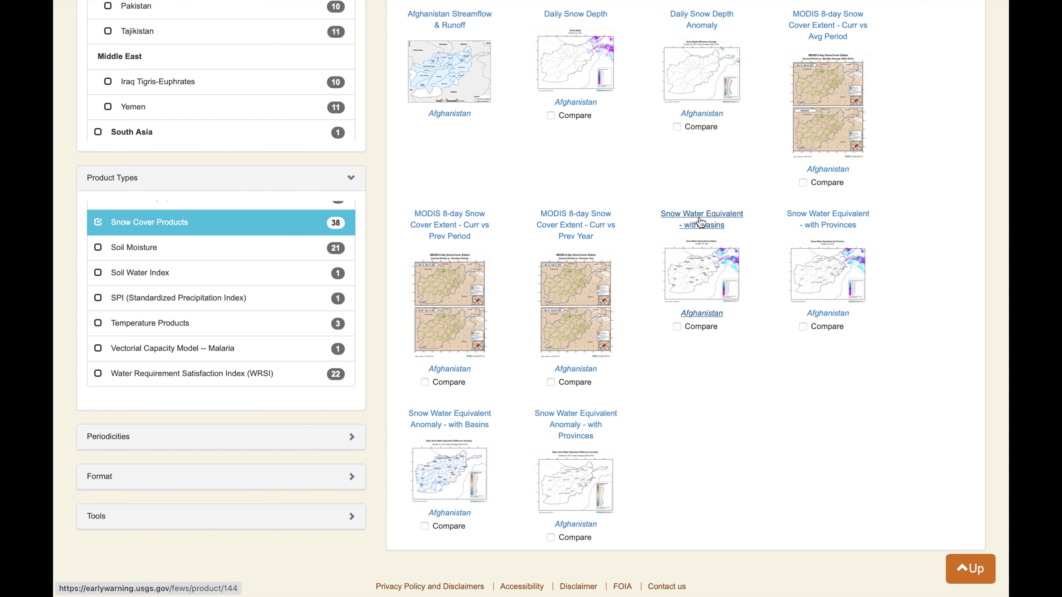
left_click(689, 318)
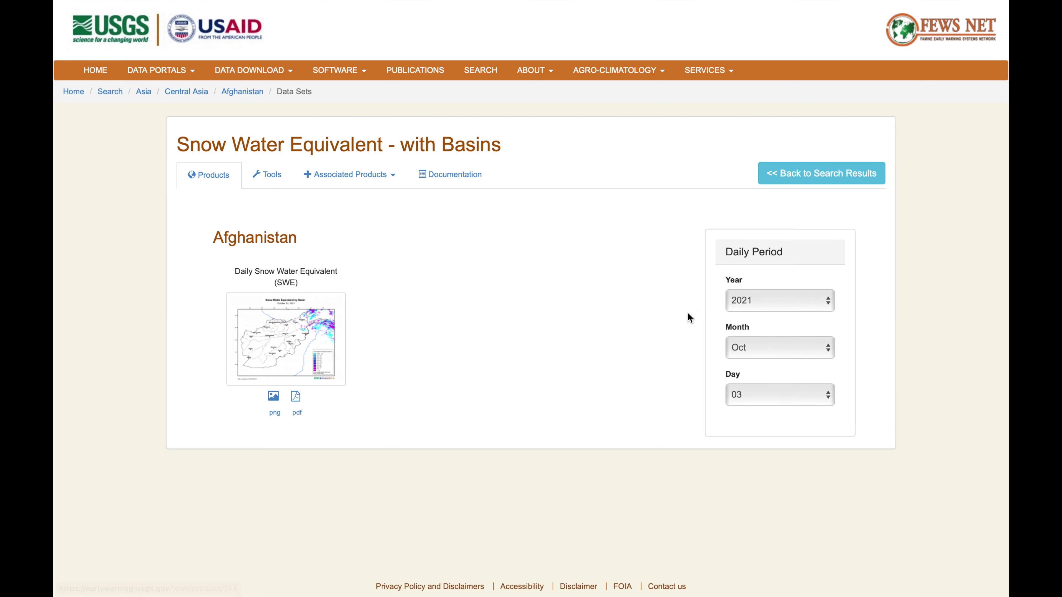
- Set the daily period of the Snow Water Equivalent - with Basins product to month Mar and day 15
left_click(780, 347)
left_click(753, 230)
left_click(780, 395)
left_click(748, 477)
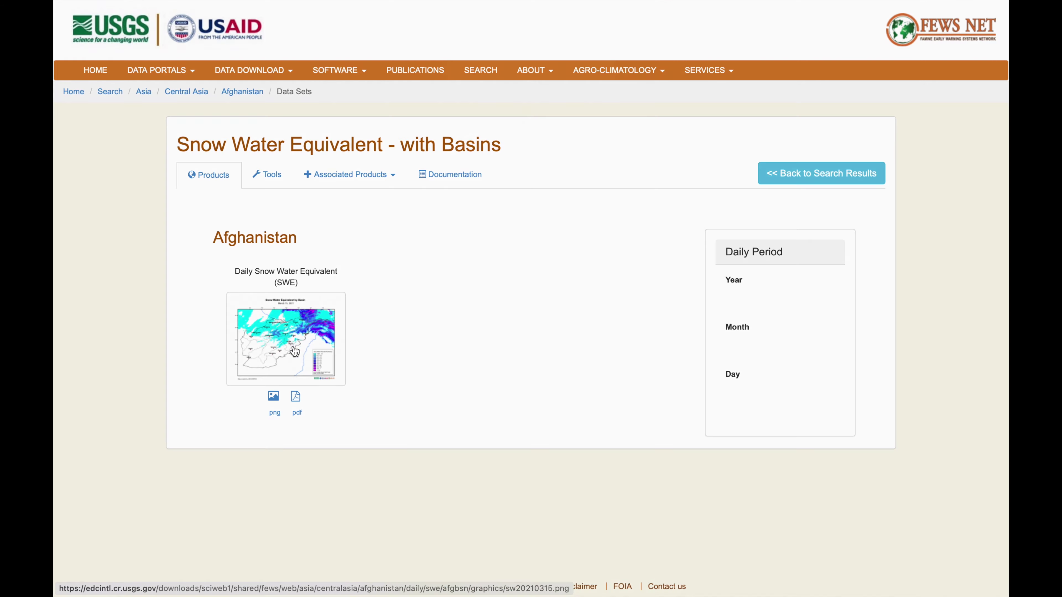
- Enlarge the March 15, 2021 map and step through the daily images forward to March 31 and back several days
left_click(294, 352)
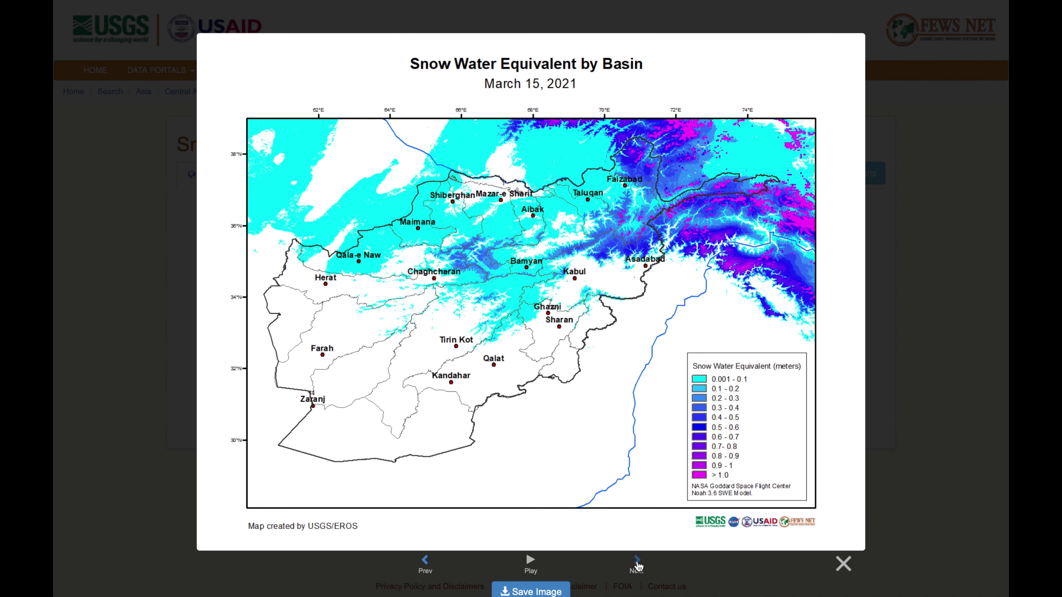
left_click(638, 565)
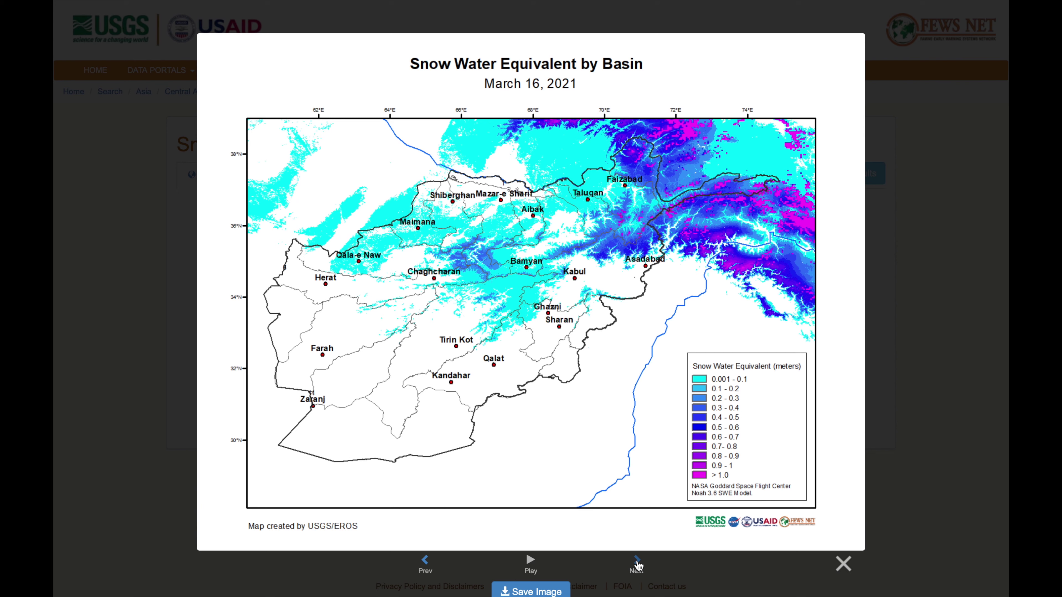
left_click(638, 565)
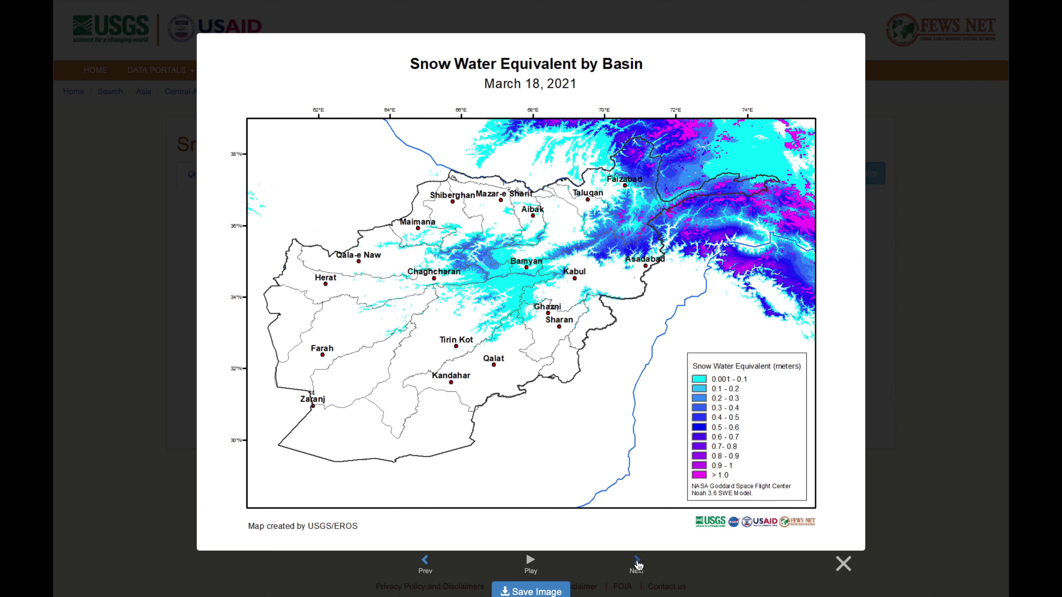
left_click(637, 565)
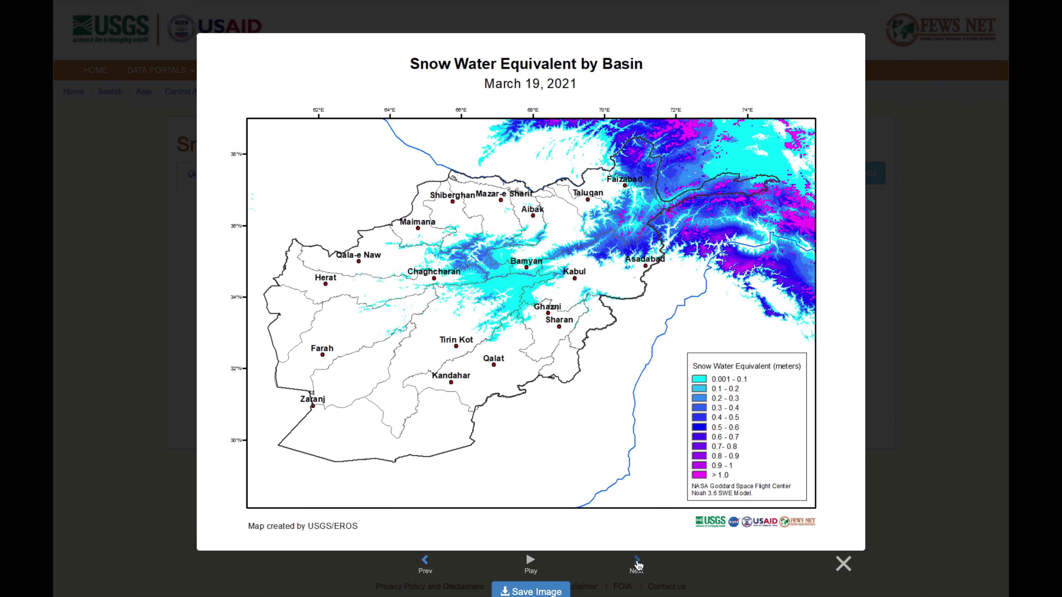
left_click(638, 565)
left_click(637, 564)
left_click(637, 565)
left_click(637, 565)
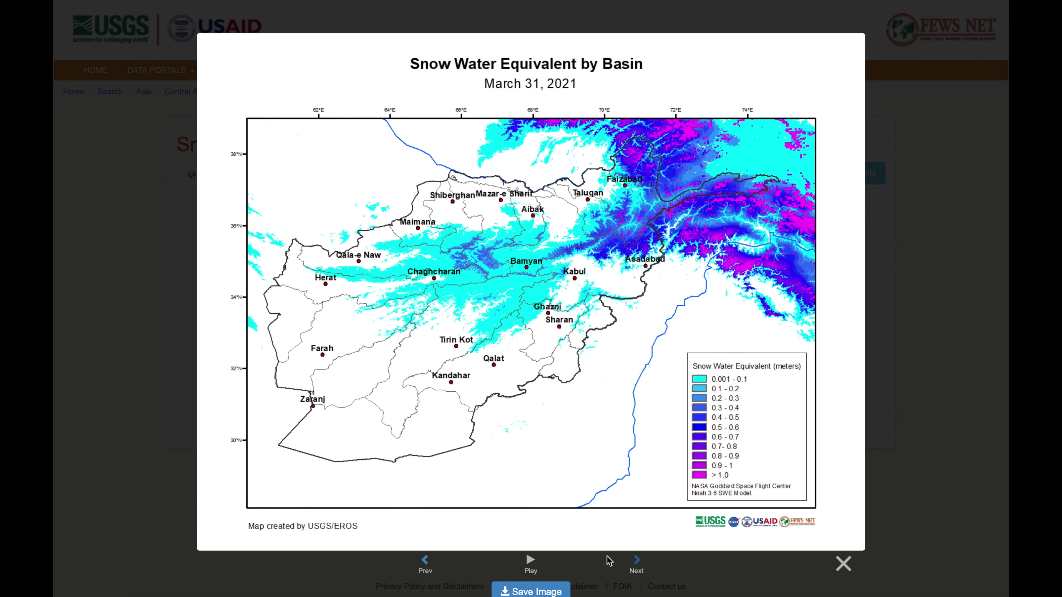
left_click(426, 570)
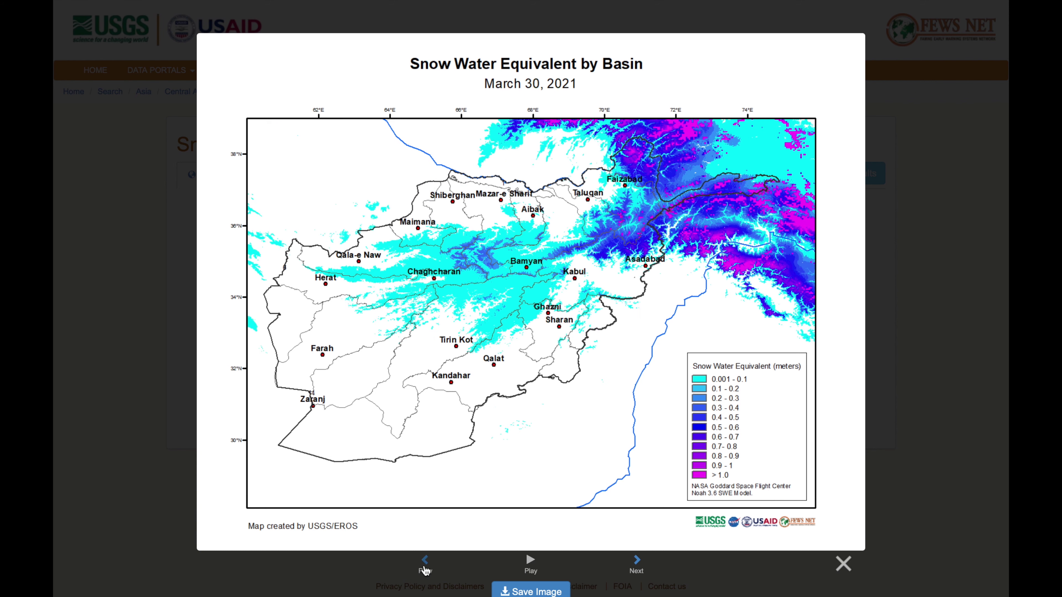
left_click(425, 570)
left_click(426, 570)
left_click(426, 570)
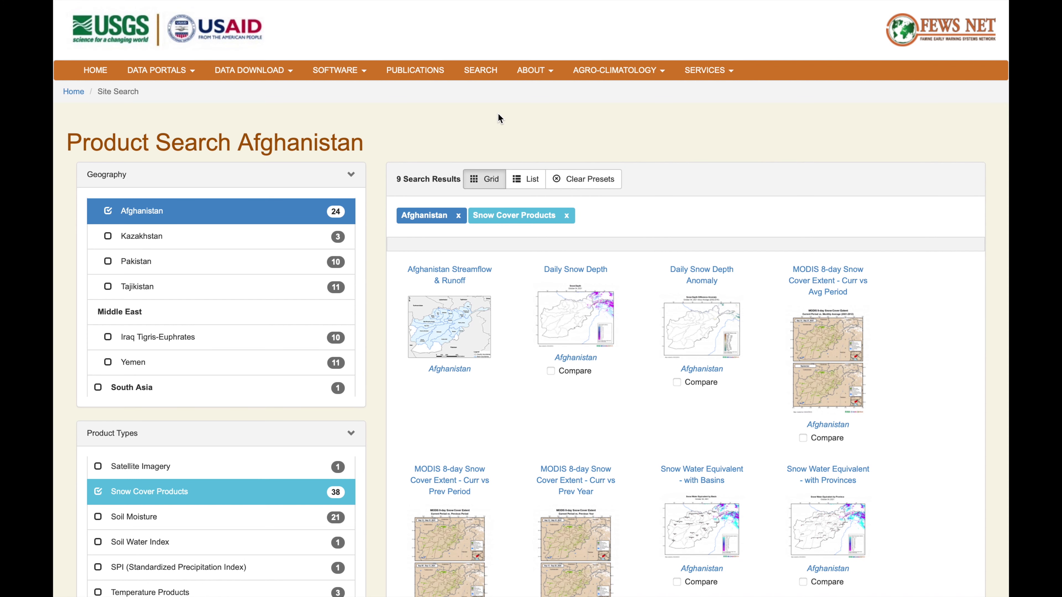
- Open the EWX-Lite viewer for Central Asia and check which other regions it offers
left_click(351, 71)
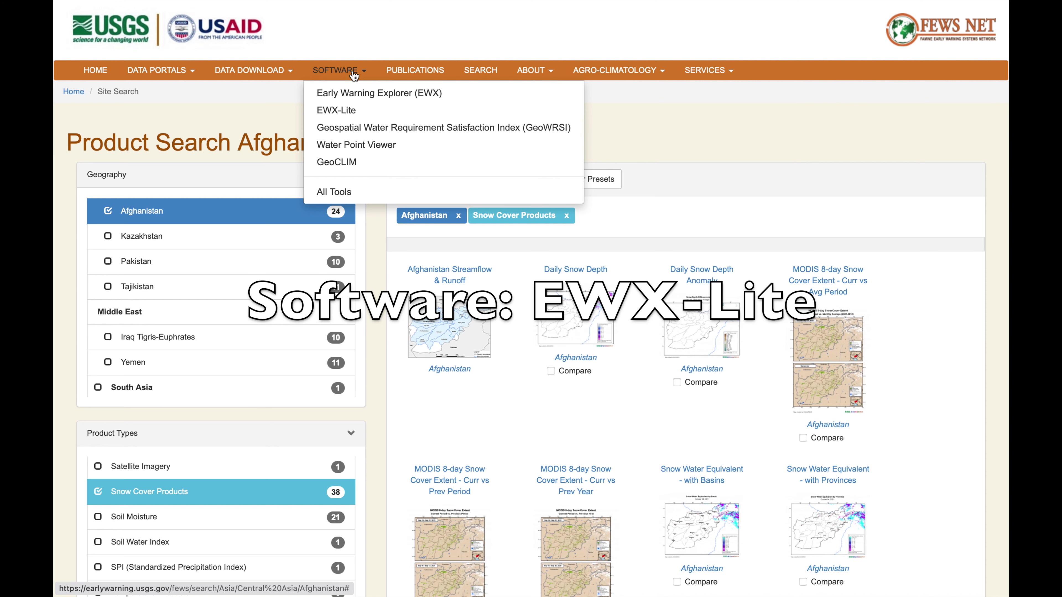
left_click(370, 111)
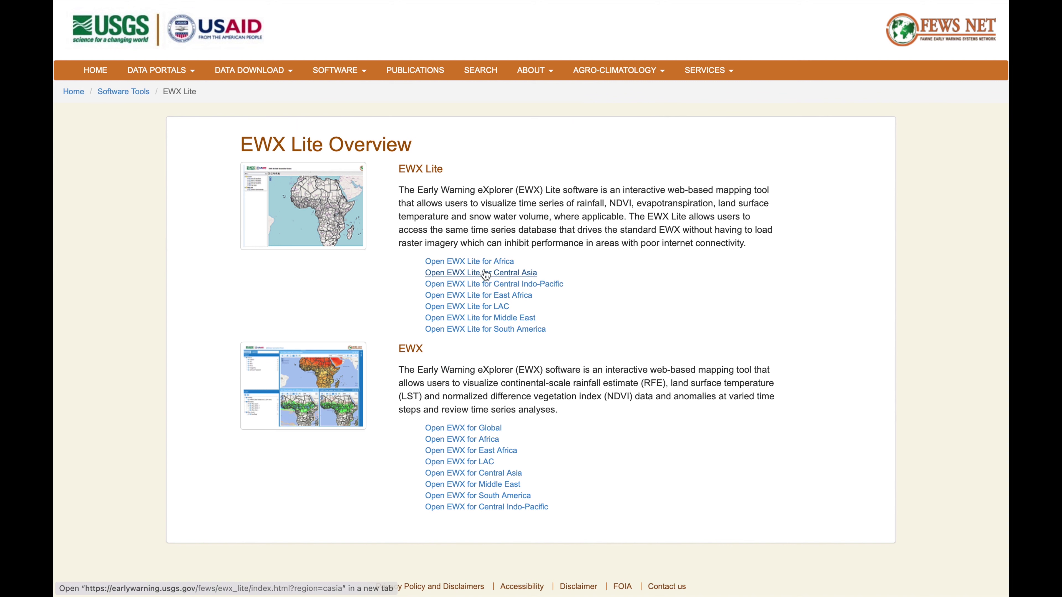
left_click(485, 273)
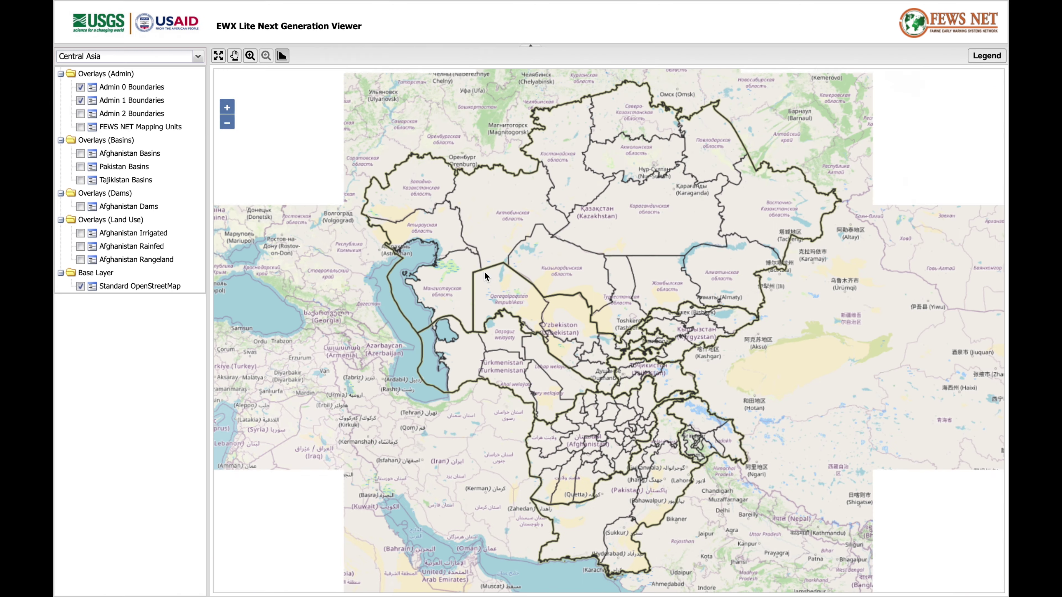
left_click(199, 60)
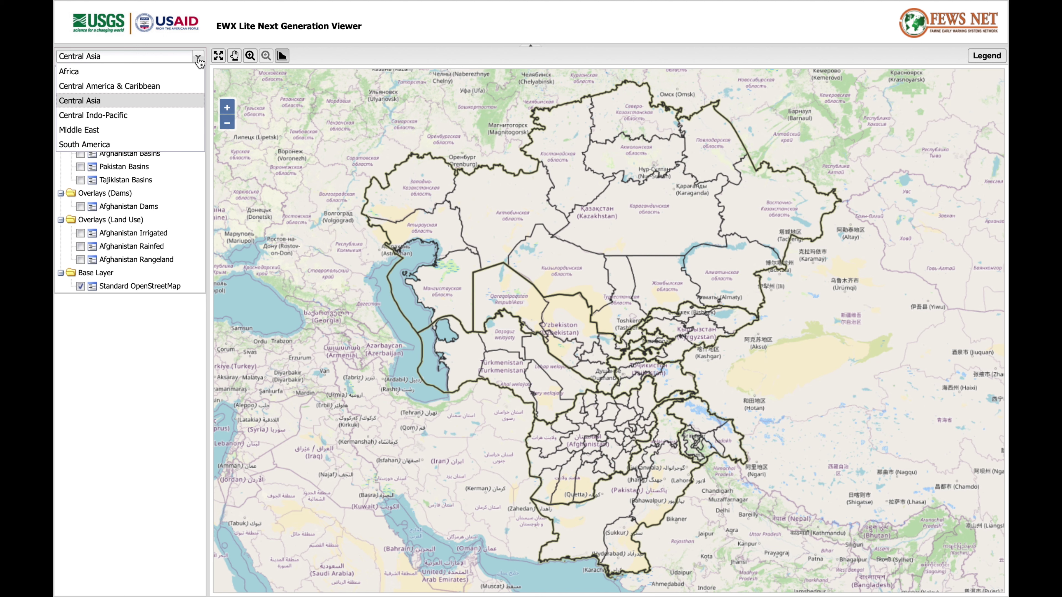
left_click(199, 61)
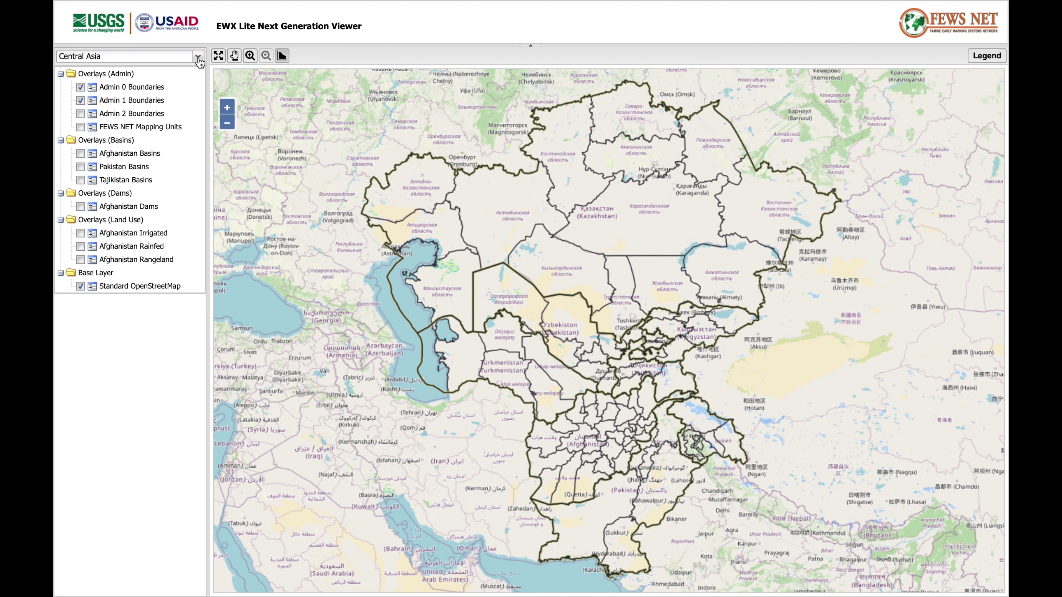
- Preview the Admin 1, Admin 2 and FEWS NET Mapping Units overlays, leaving only Admin 0 and Admin 1 Boundaries enabled
left_click(81, 101)
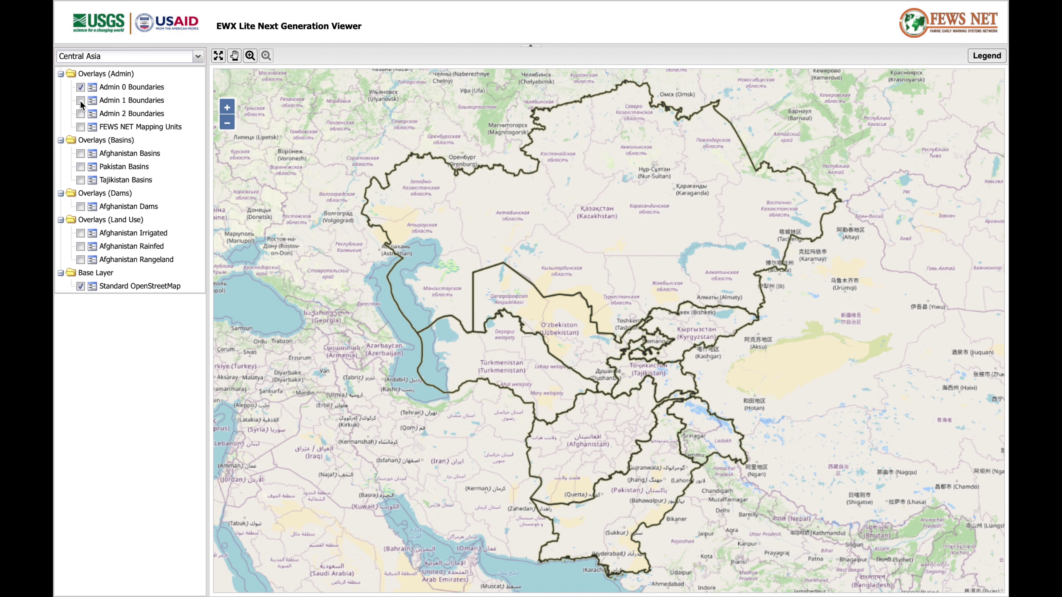
left_click(80, 101)
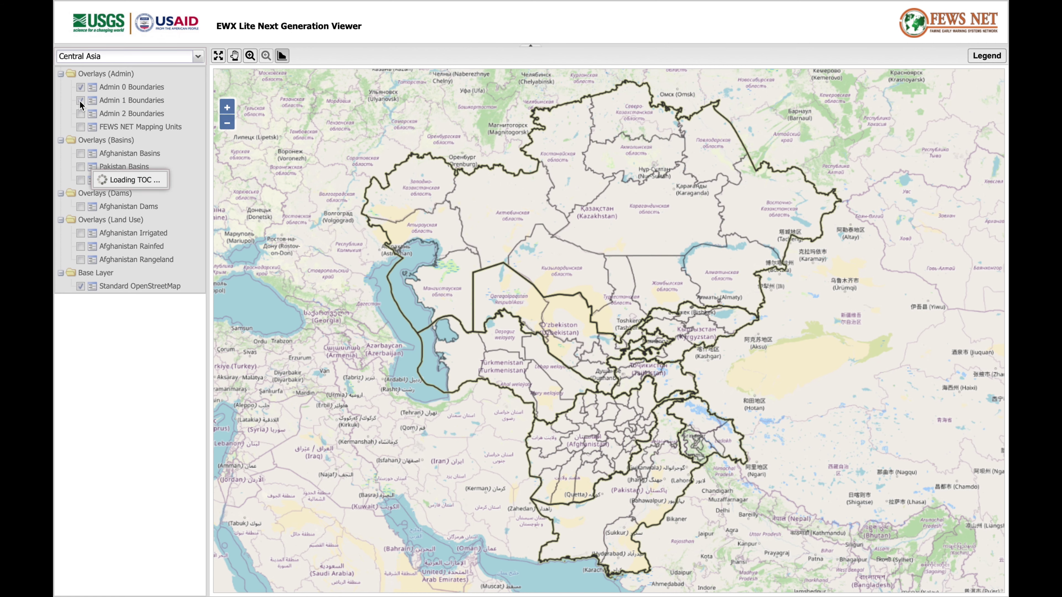
left_click(80, 114)
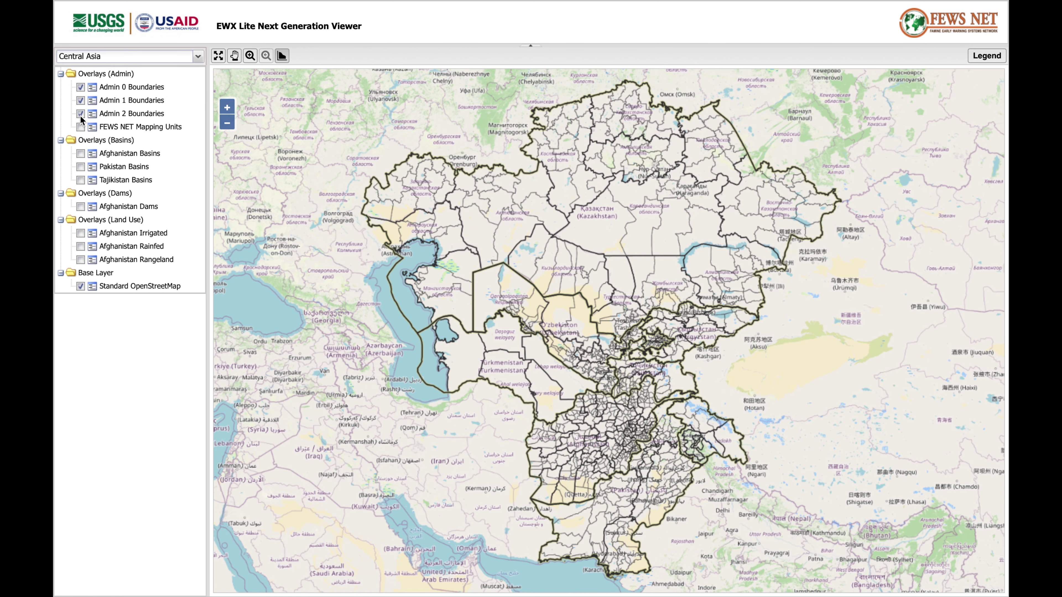
left_click(80, 127)
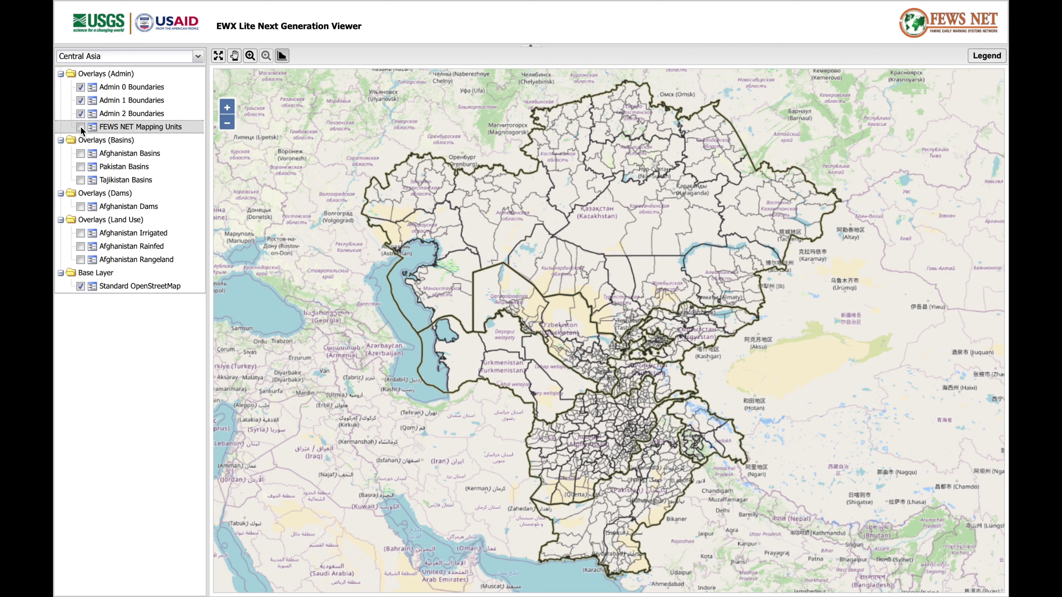
left_click(80, 127)
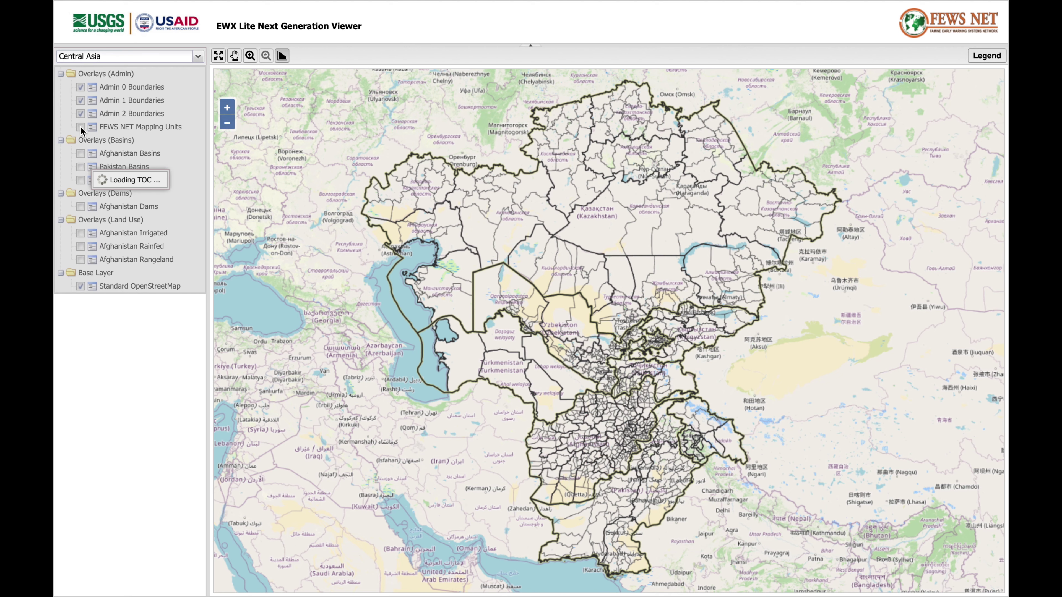
left_click(79, 113)
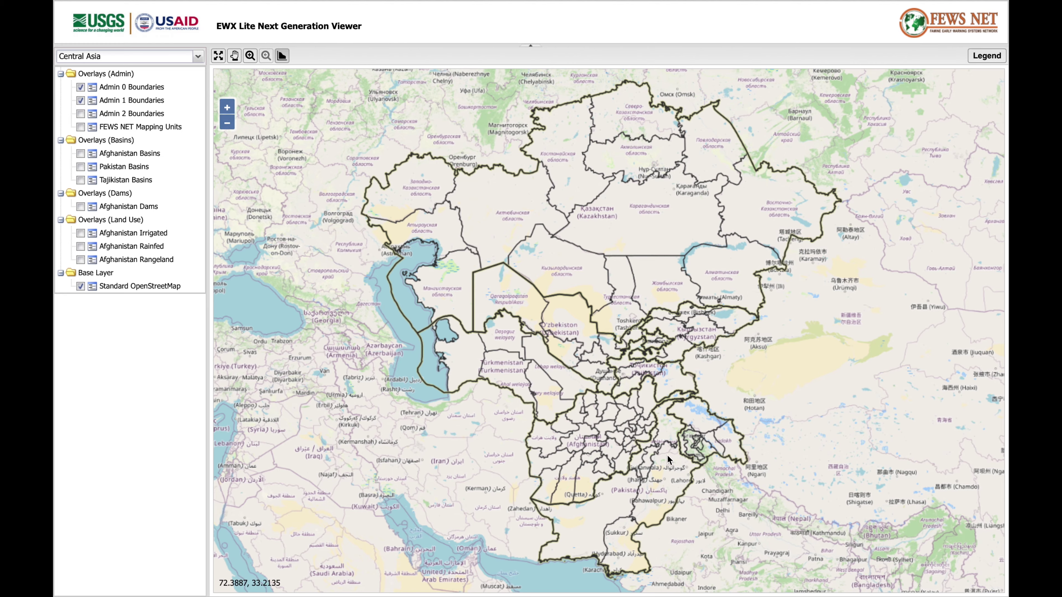
- Open the zonal statistics plot for Afghanistan's Hirat province and view its LST C6 and eMODIS NDVI C6 charts
scroll(667, 460, "up", 1)
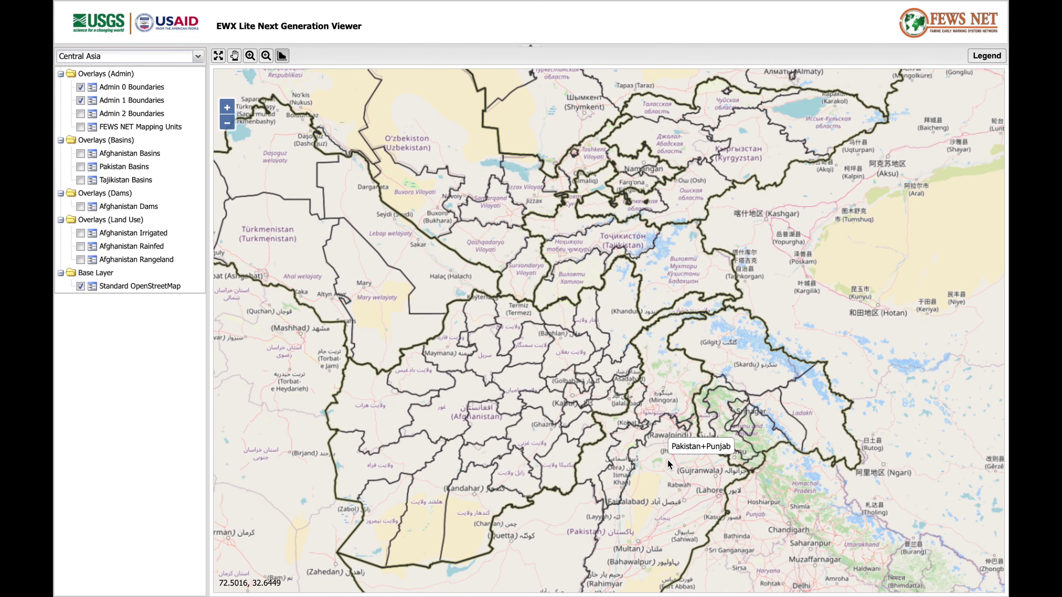
left_click(384, 413)
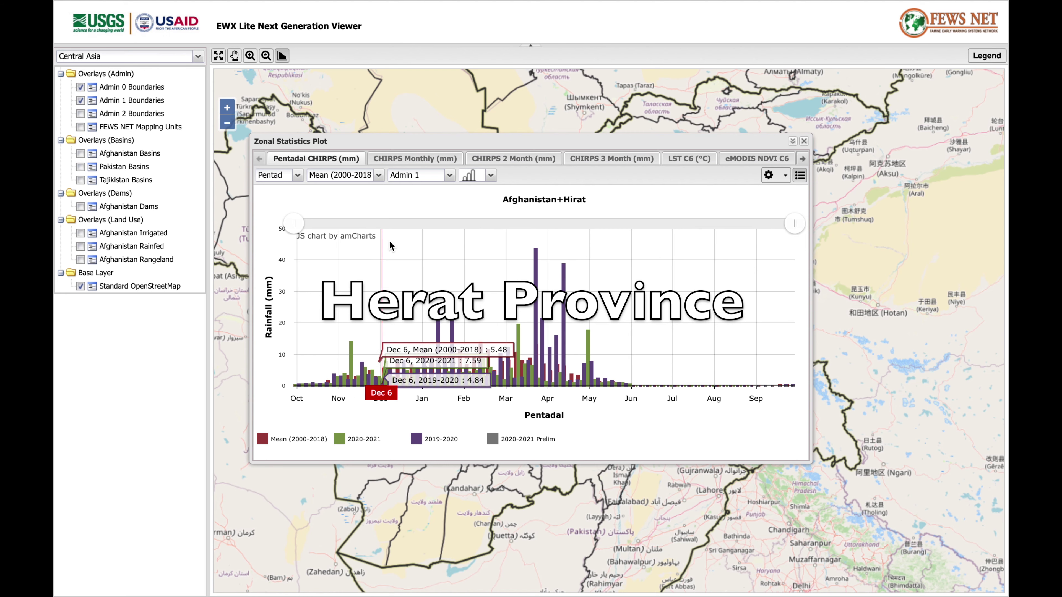
left_click(702, 162)
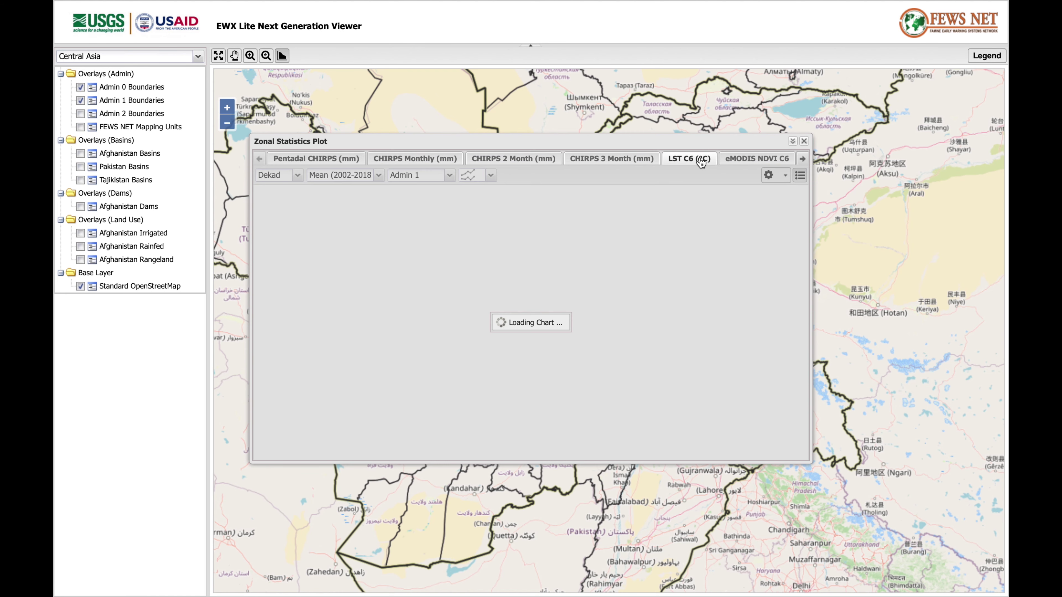
left_click(750, 162)
left_click(802, 159)
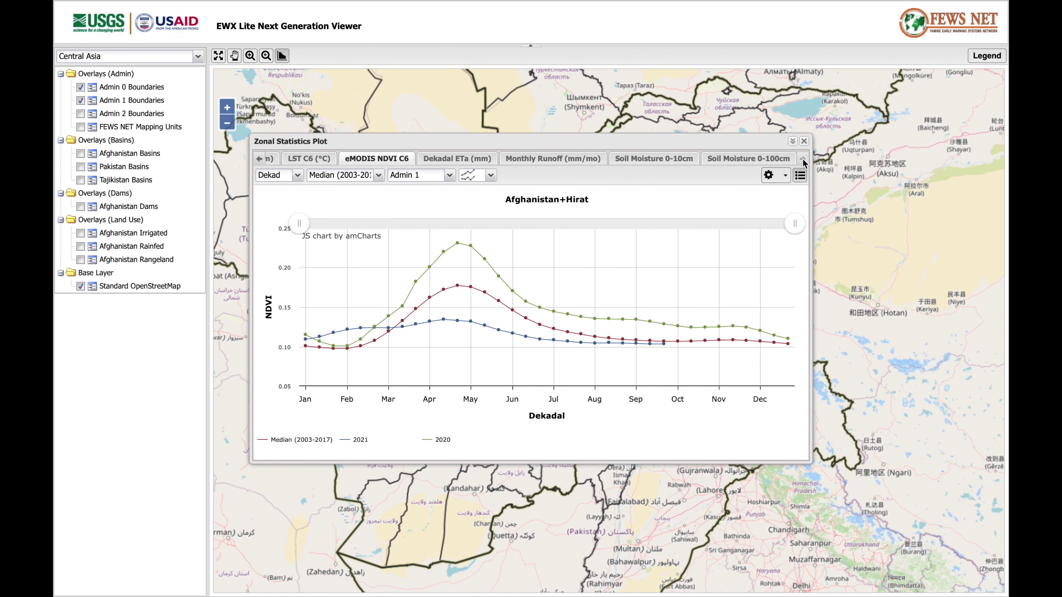
- View Hirat's Monthly Runoff, Dekadal ETa, Soil Moisture 0-10cm and 0-100cm charts, and close the zonal statistics plot
left_click(530, 163)
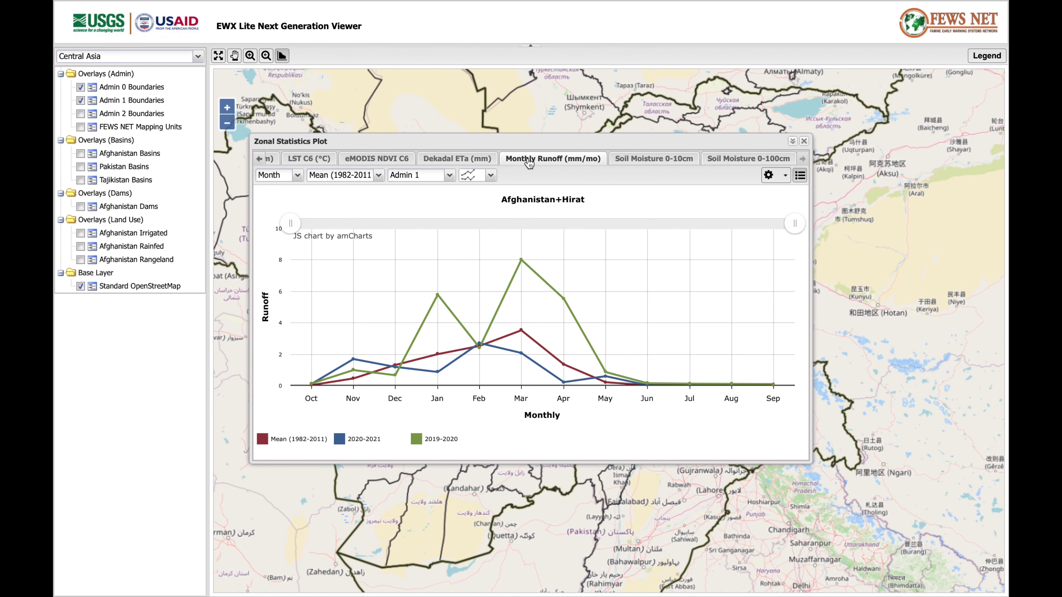
left_click(455, 161)
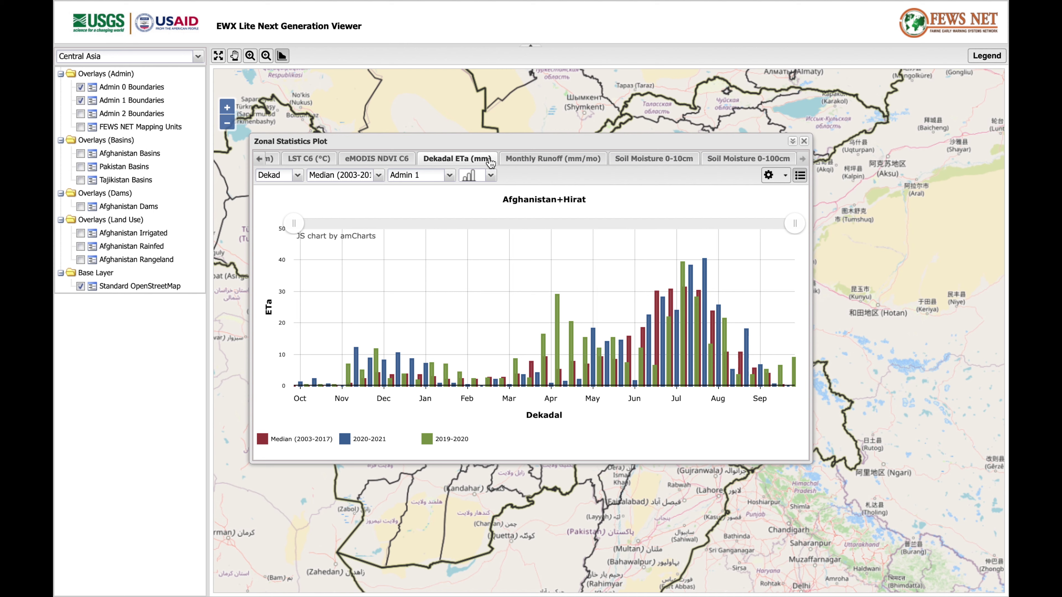
left_click(647, 167)
left_click(751, 167)
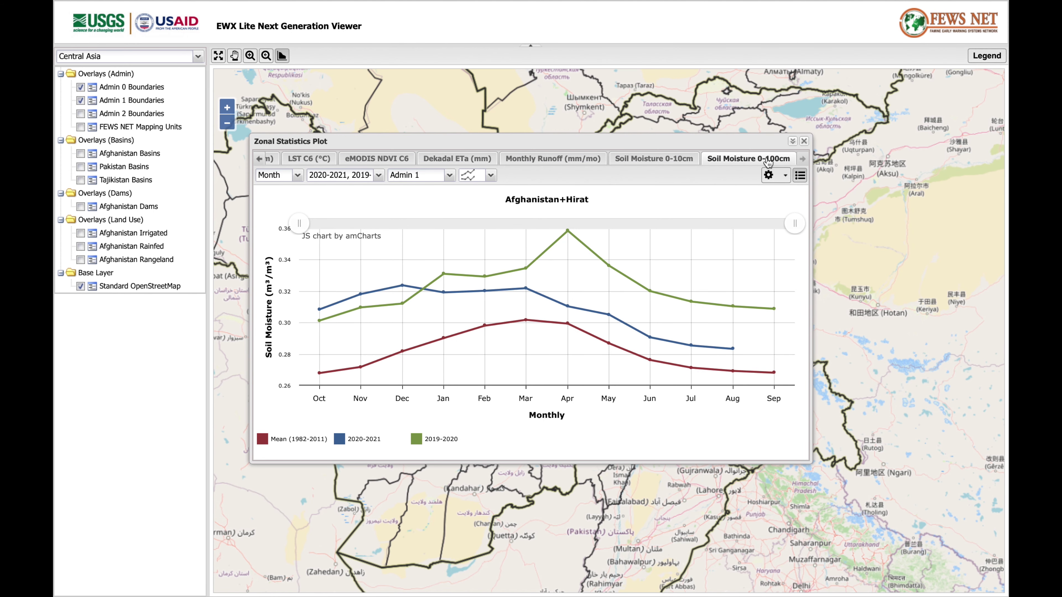
left_click(804, 141)
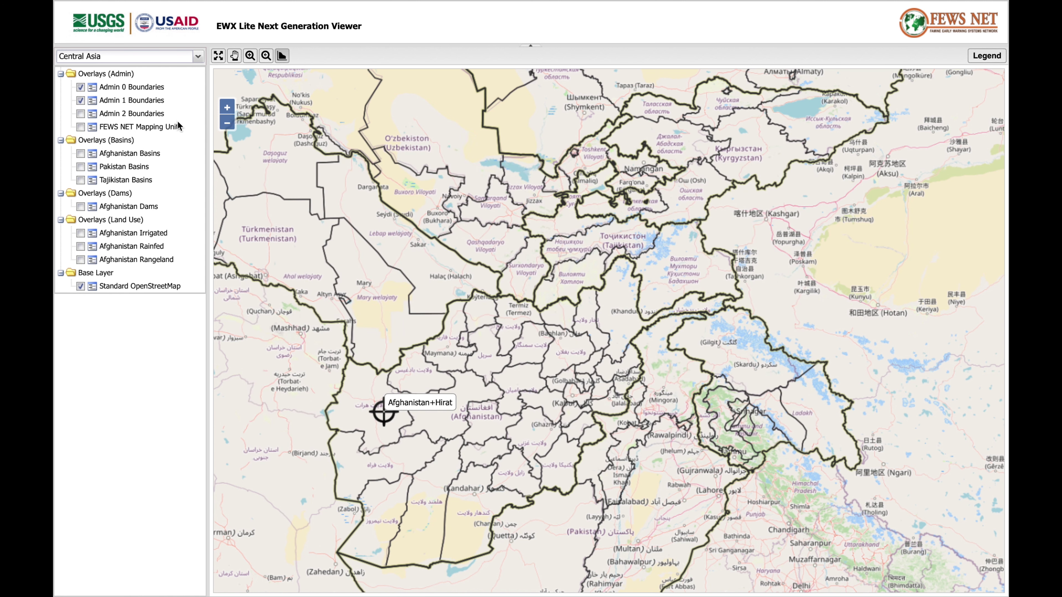
- Turn off the Admin 1 Boundaries overlay and enable the Afghanistan, Pakistan and Tajikistan Basins overlays
left_click(79, 101)
left_click(79, 100)
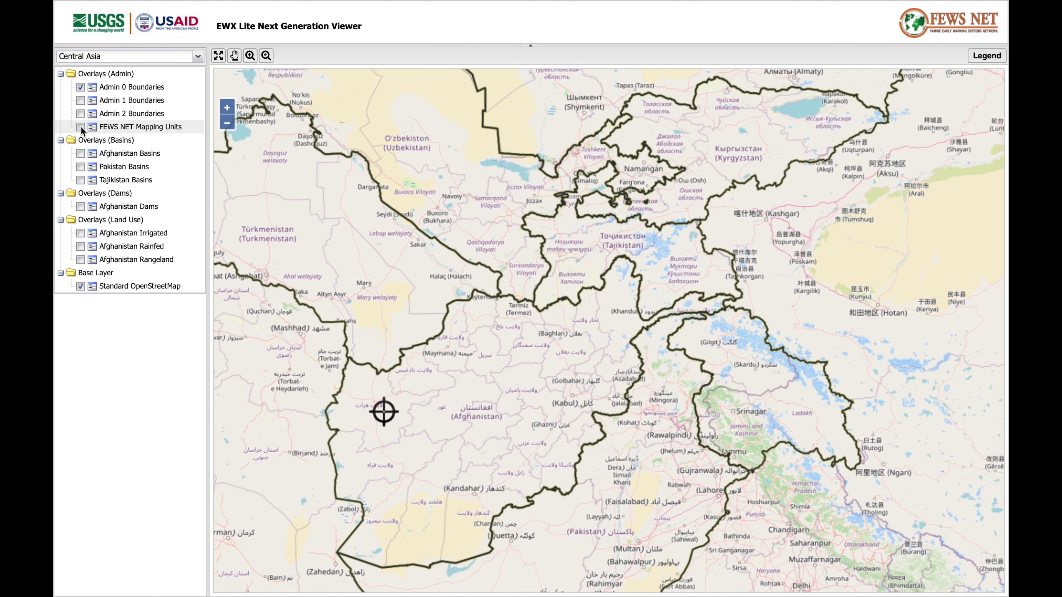
left_click(80, 153)
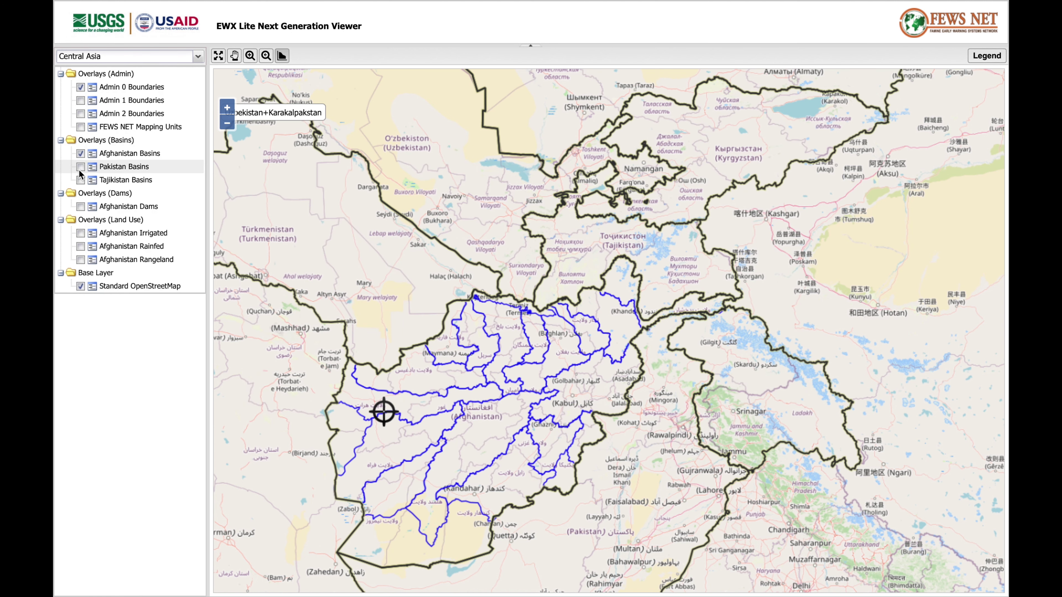
left_click(80, 167)
left_click(80, 180)
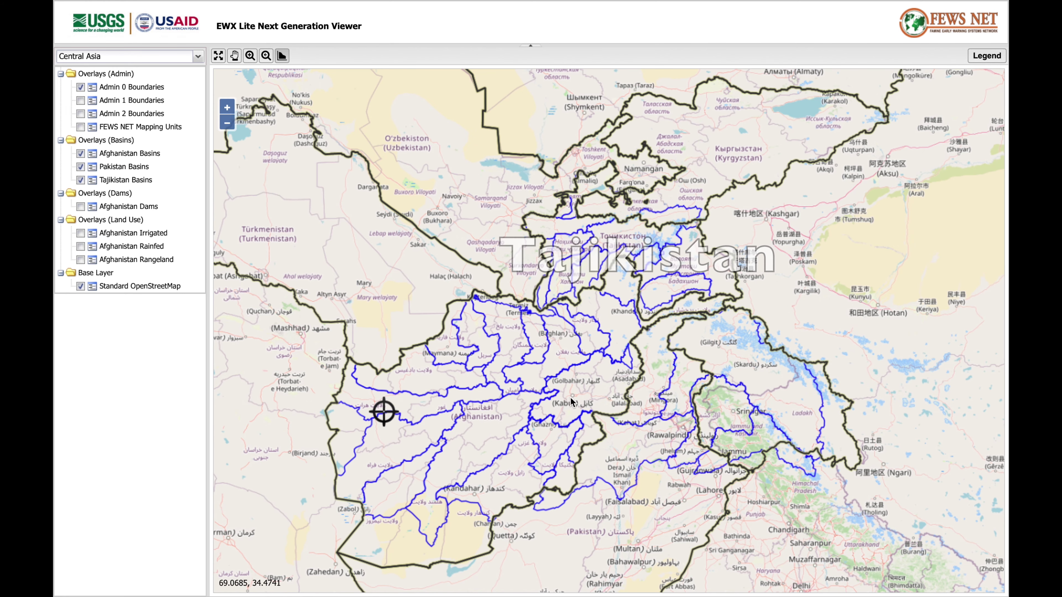
- Open the zonal statistics plot for the Helmand basin and try to view its Snow Water Volume and Snow Water Volume Anomaly charts
left_click(480, 434)
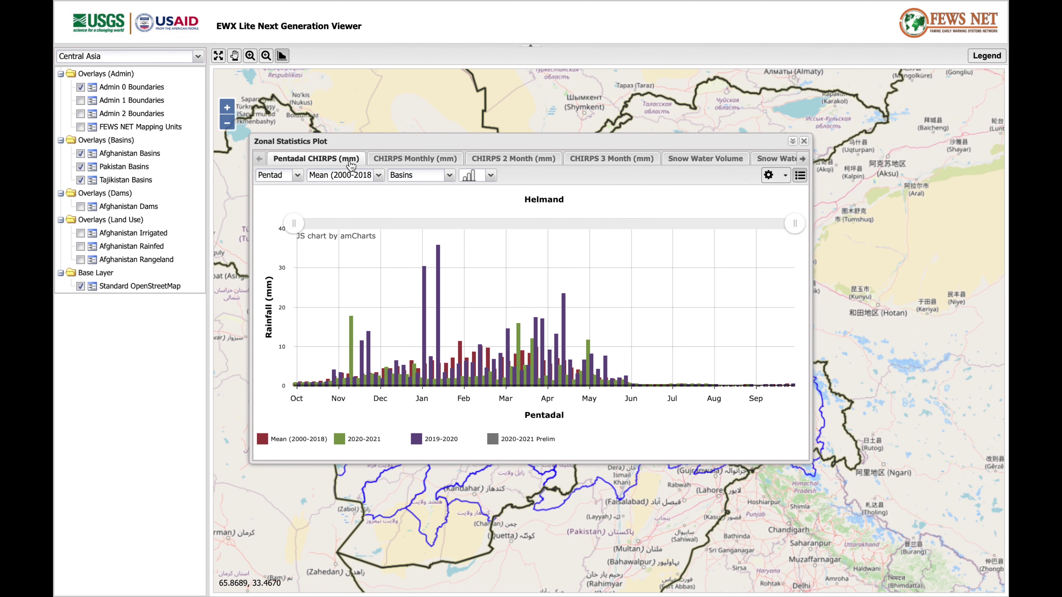
left_click(683, 161)
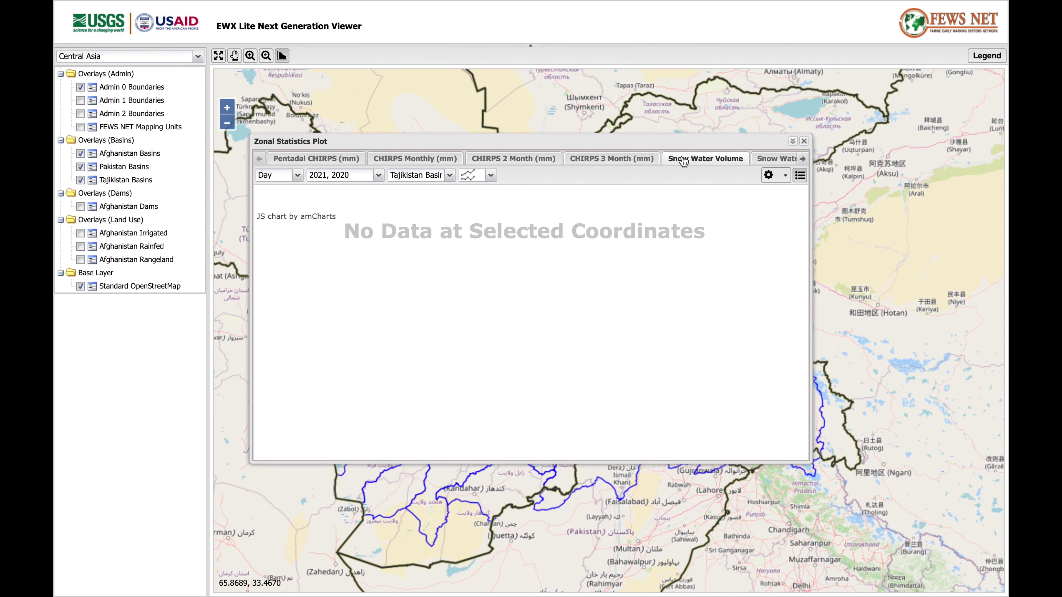
left_click(761, 161)
left_click(653, 163)
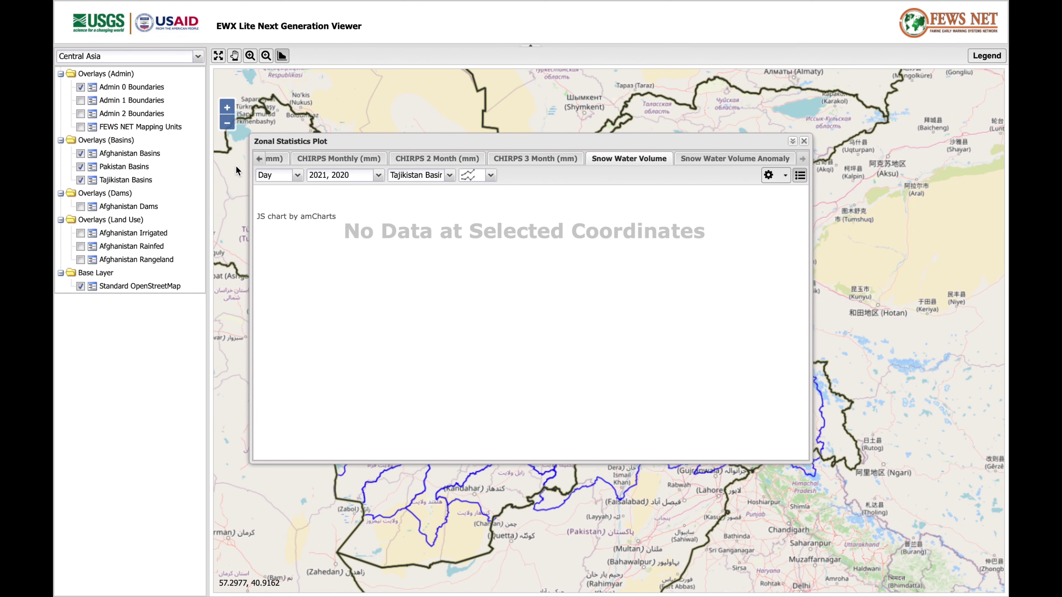
- Disable the Pakistan and Tajikistan Basins overlays, keeping only Afghanistan's basins, and close the zonal statistics plot
left_click(80, 166)
left_click(81, 180)
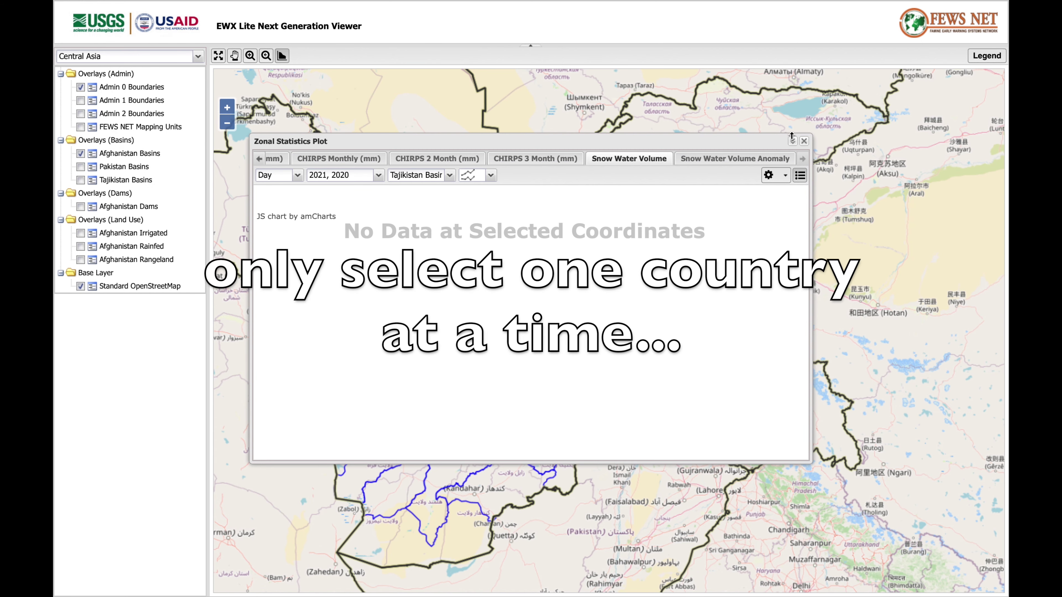
left_click(804, 142)
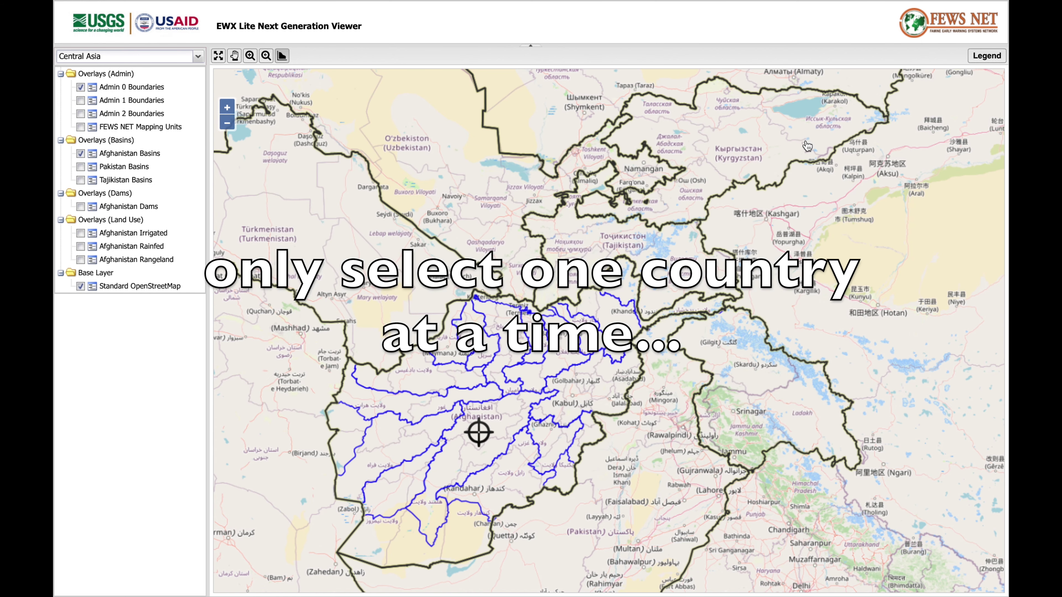
- Reopen the zonal statistics plot for the Helmand basin and compare its Snow Water Volume and Snow Water Volume Anomaly charts
left_click(460, 460)
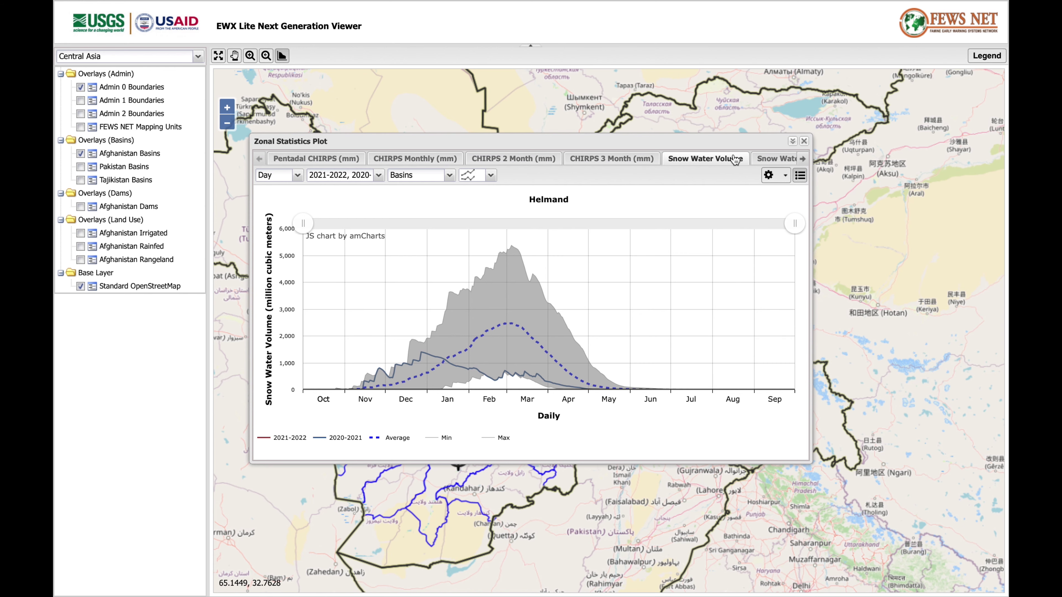
left_click(775, 159)
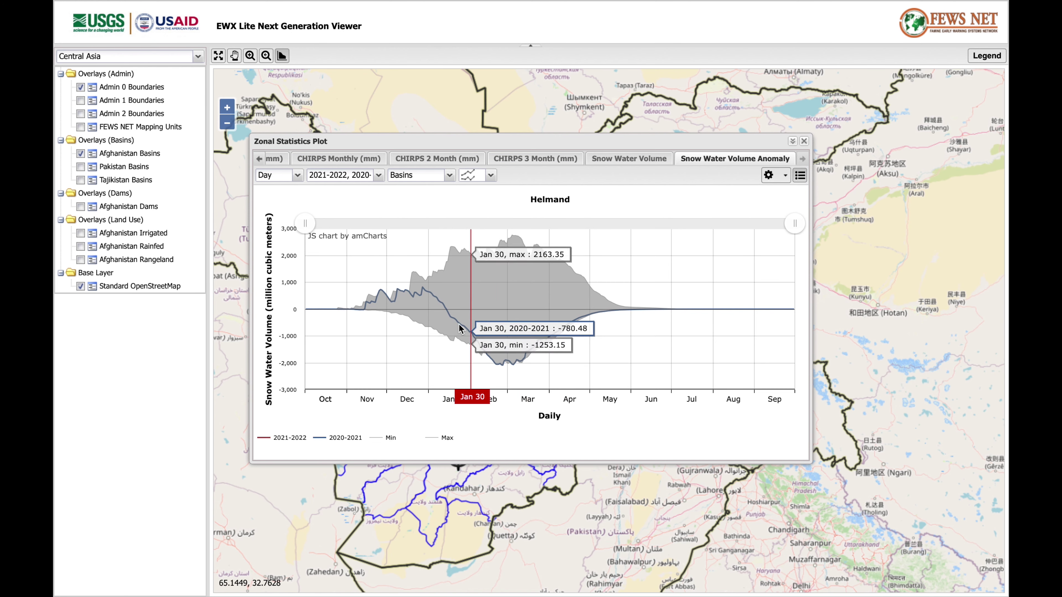
left_click(632, 167)
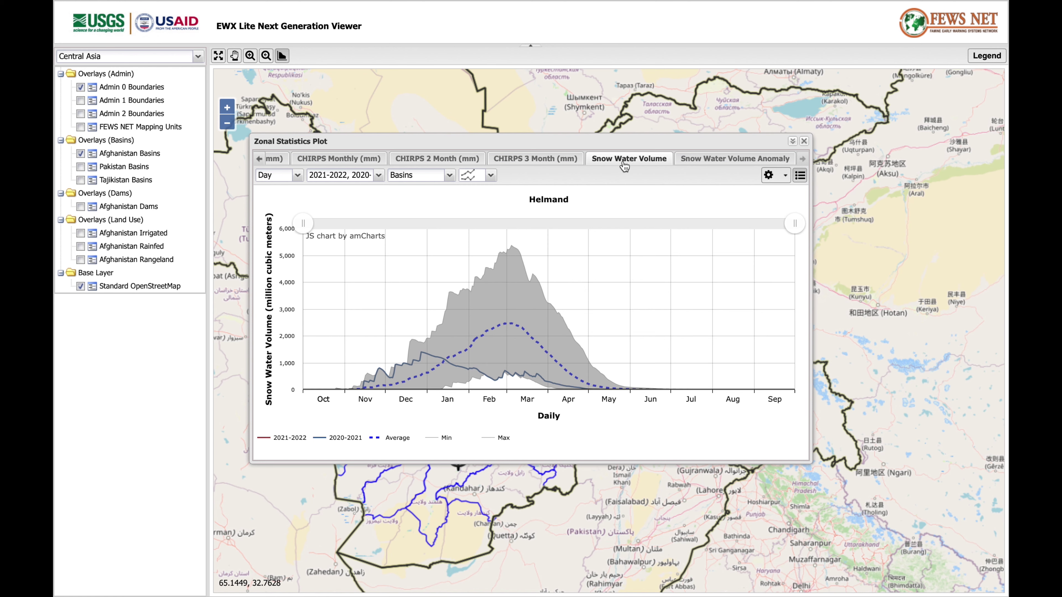
- Add the 2003-2004 season to Helmand's Snow Water Volume chart, and close the plot after viewing it
left_click(379, 175)
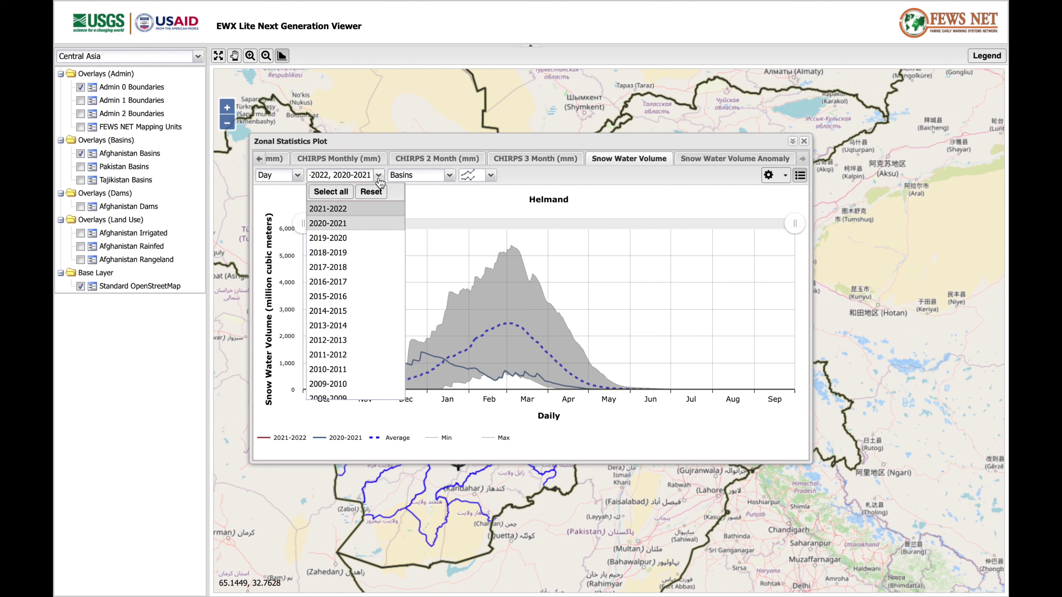
scroll(370, 282, "down", 5)
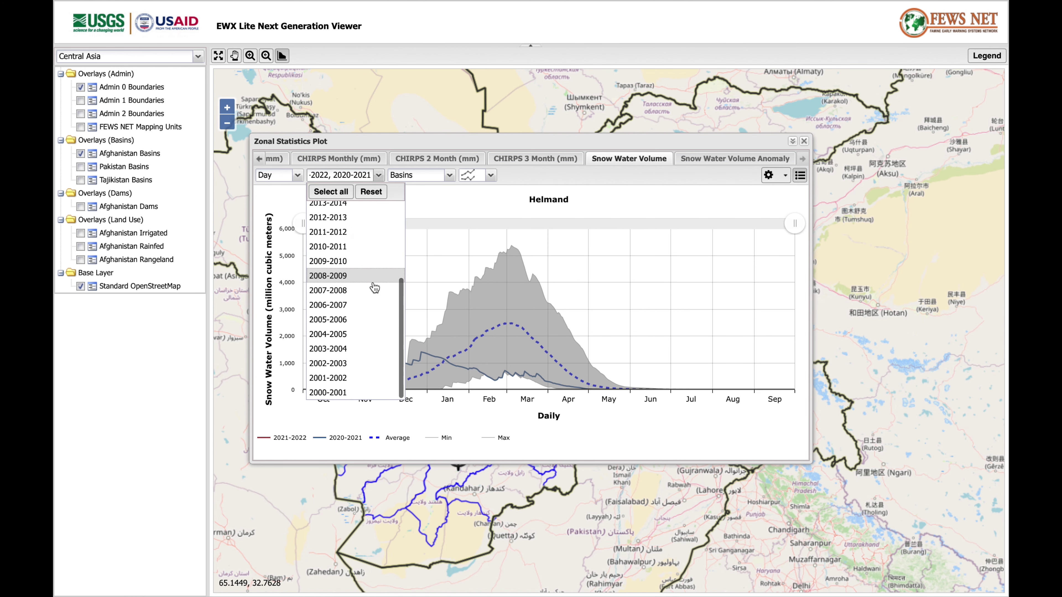
left_click(354, 352)
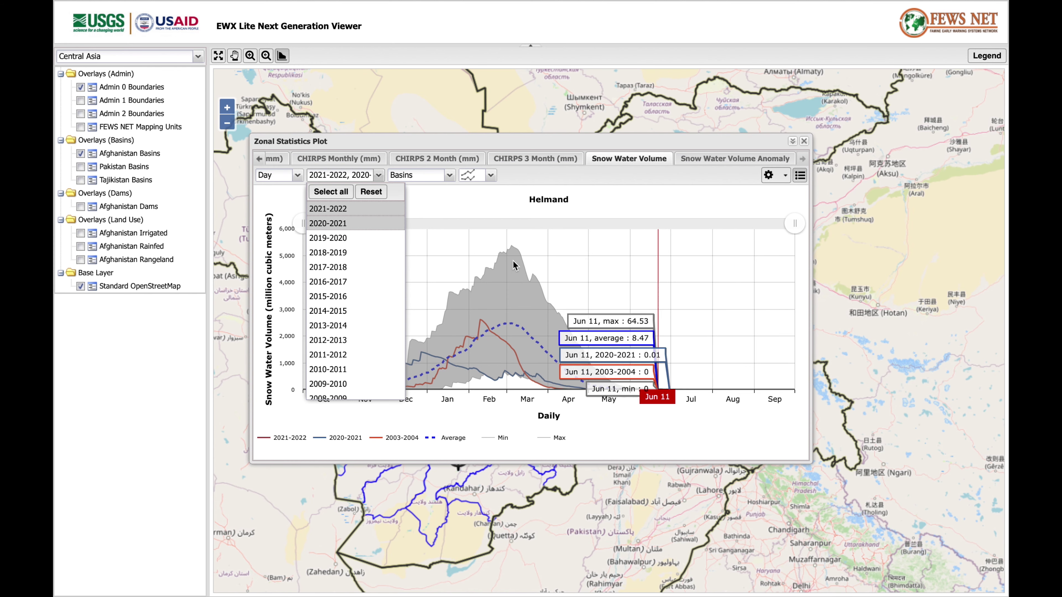
left_click(506, 143)
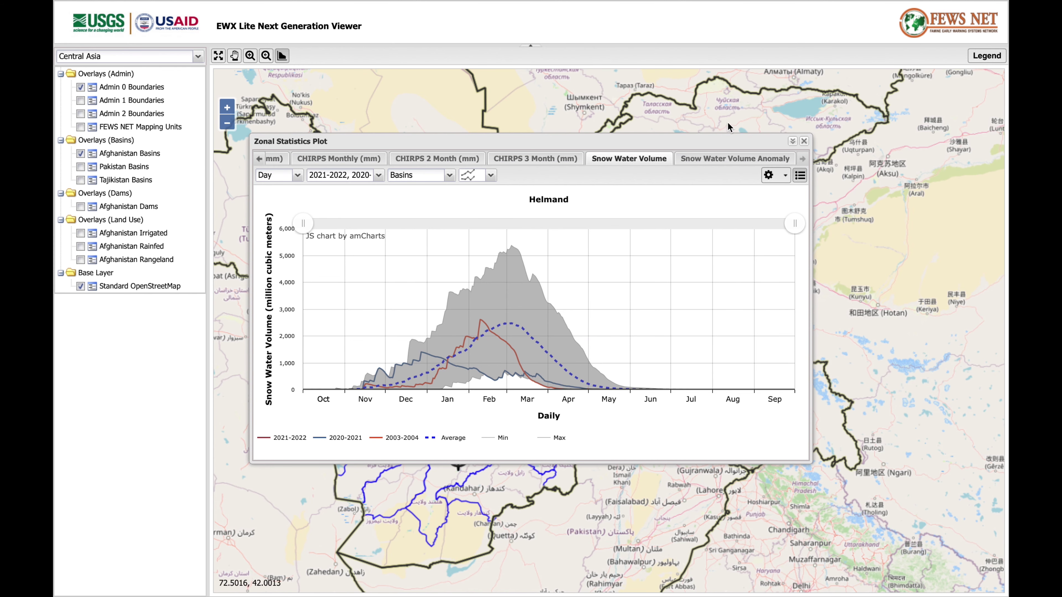
left_click(804, 141)
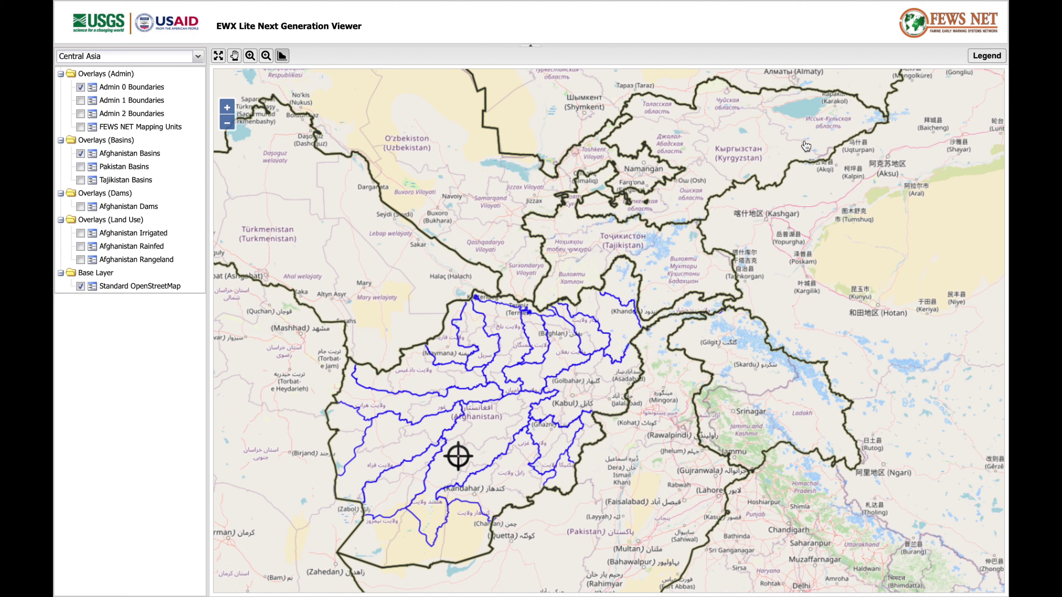
- Replace the Afghan Basins overlay with Afghan Dams and view the Kajak dam's Snow Water Volume and Snow Water Volume Anomaly charts
left_click(79, 153)
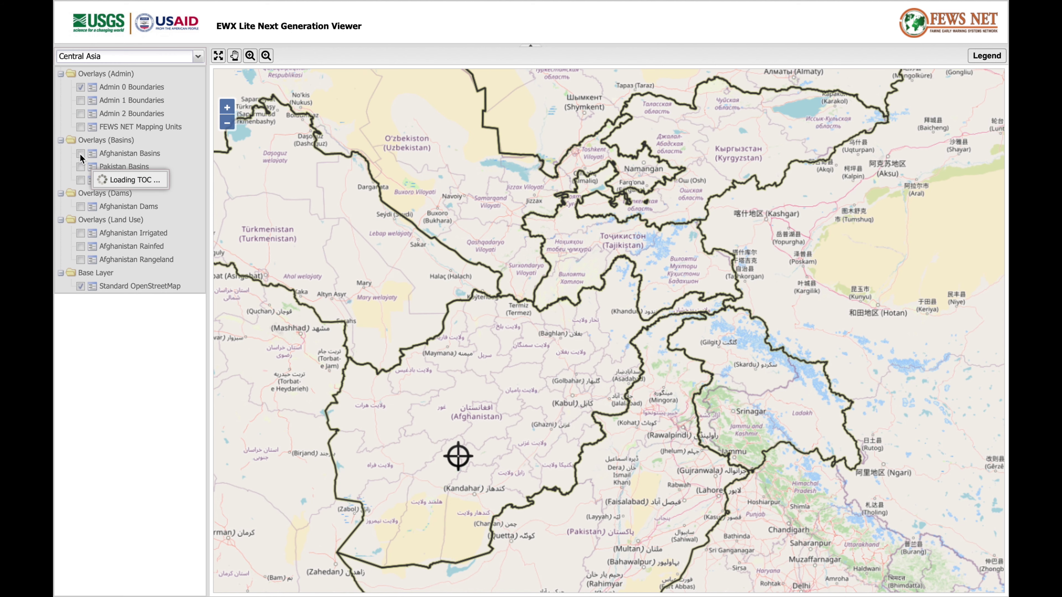
left_click(80, 207)
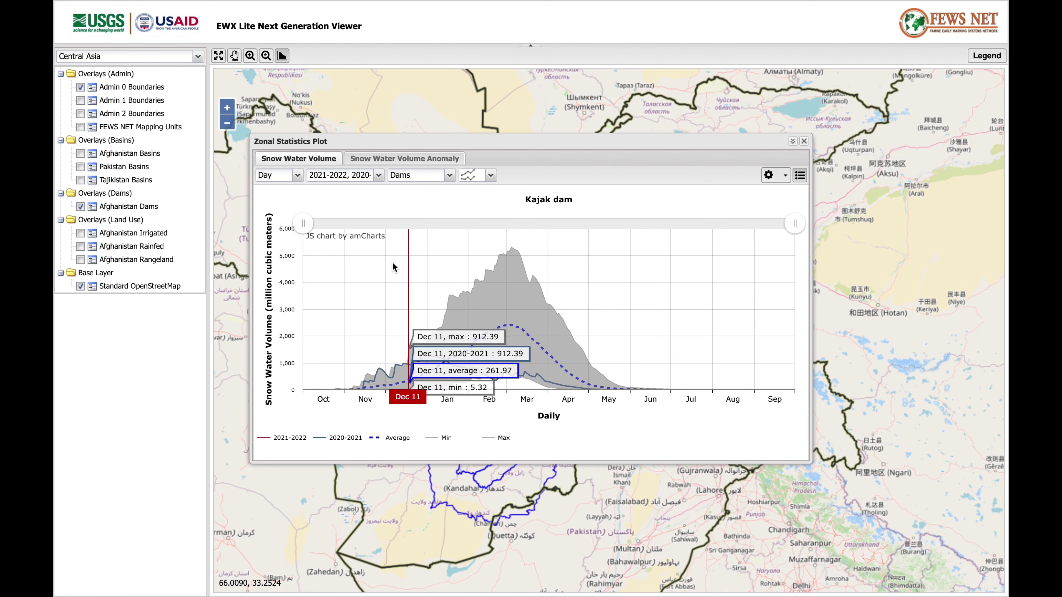
left_click(413, 164)
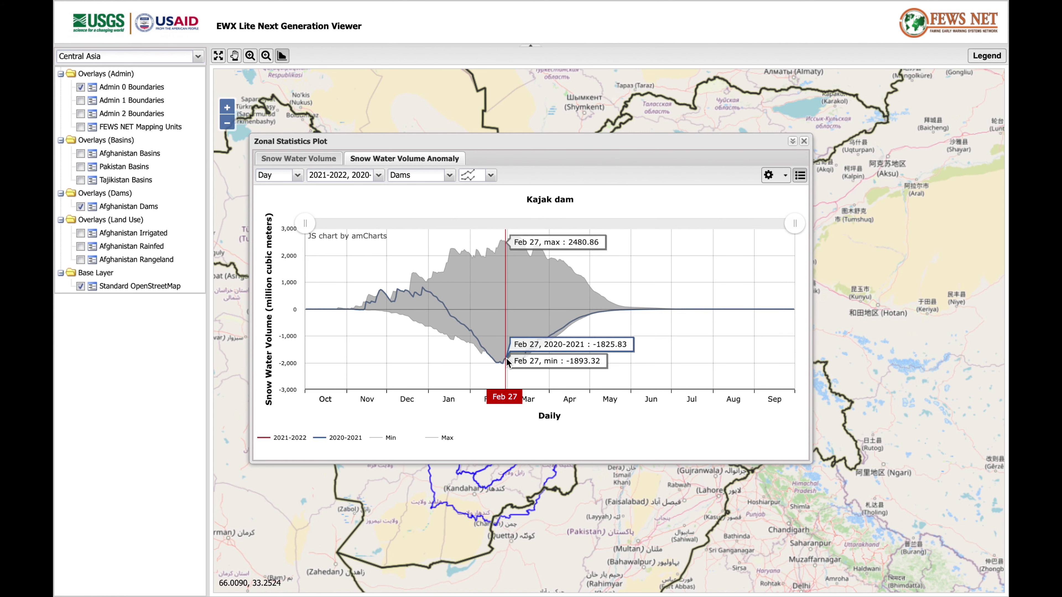
left_click(318, 161)
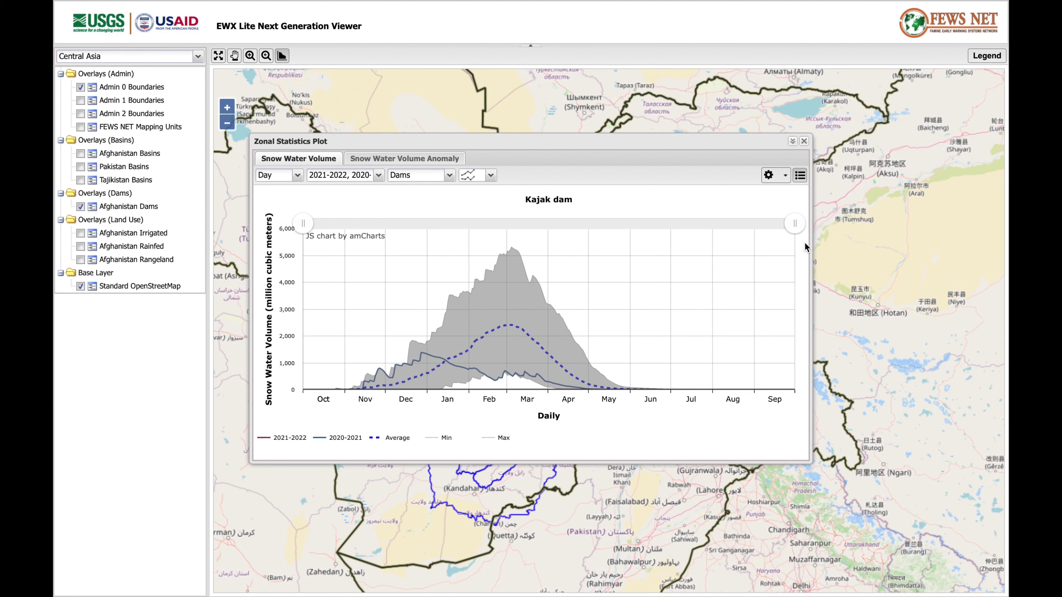
- Download the Kajak dam Snow Water Volume chart as a PNG image and its data as a CSV file
left_click(786, 176)
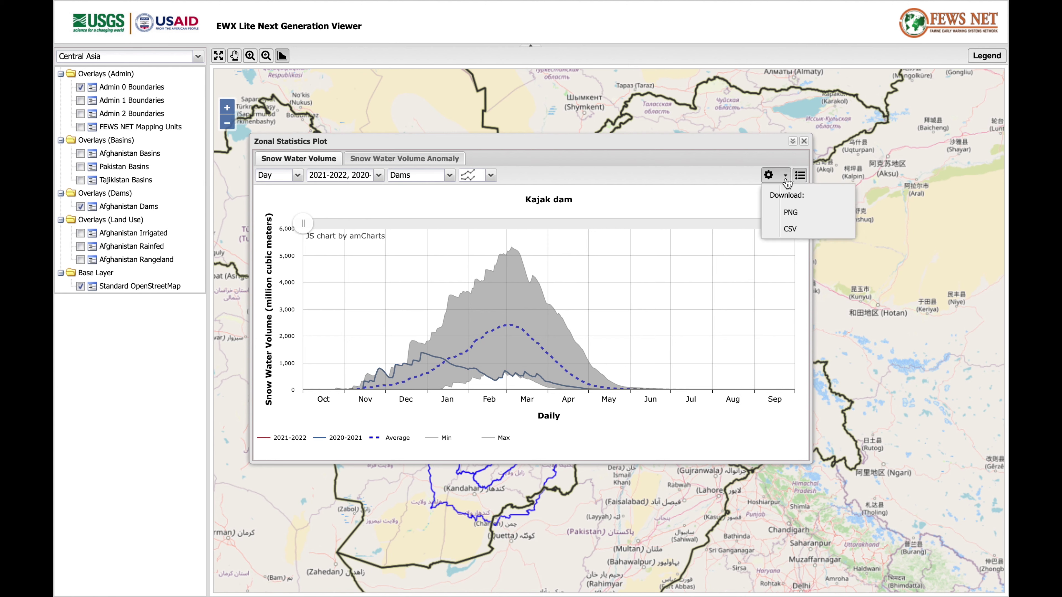
left_click(790, 212)
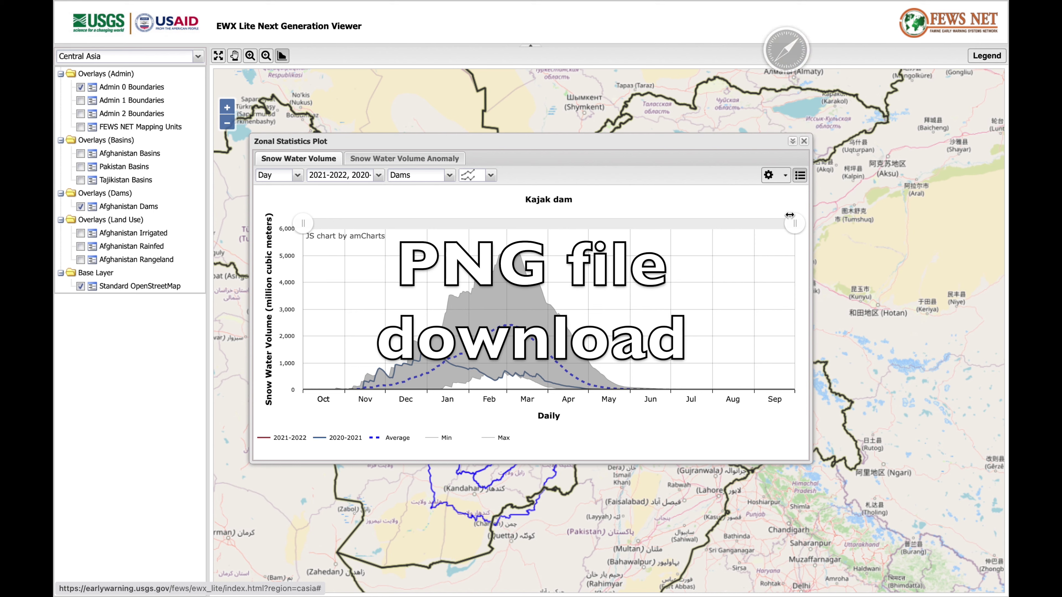
left_click(785, 176)
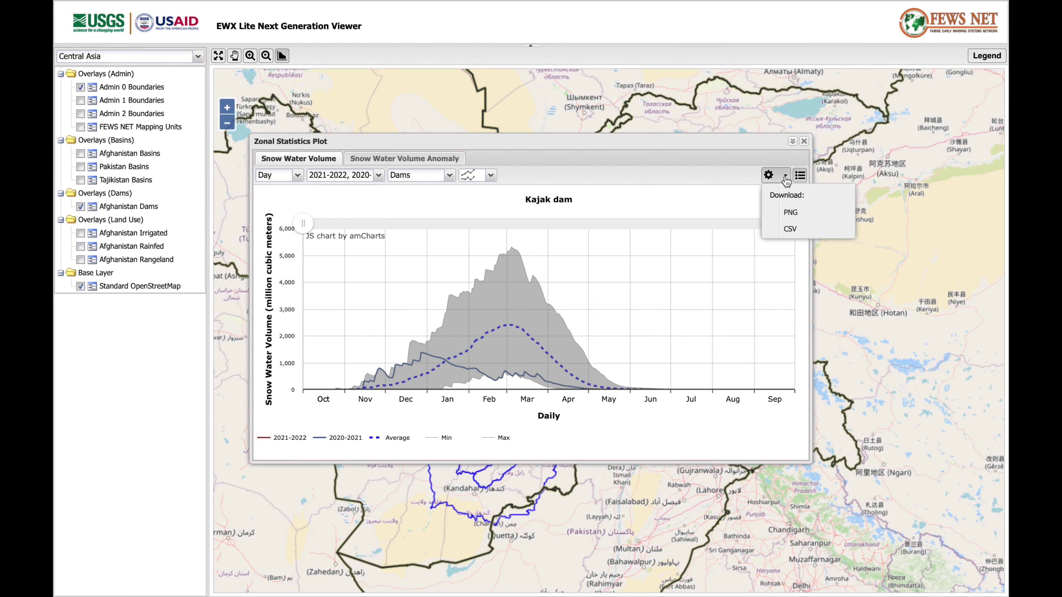
left_click(784, 228)
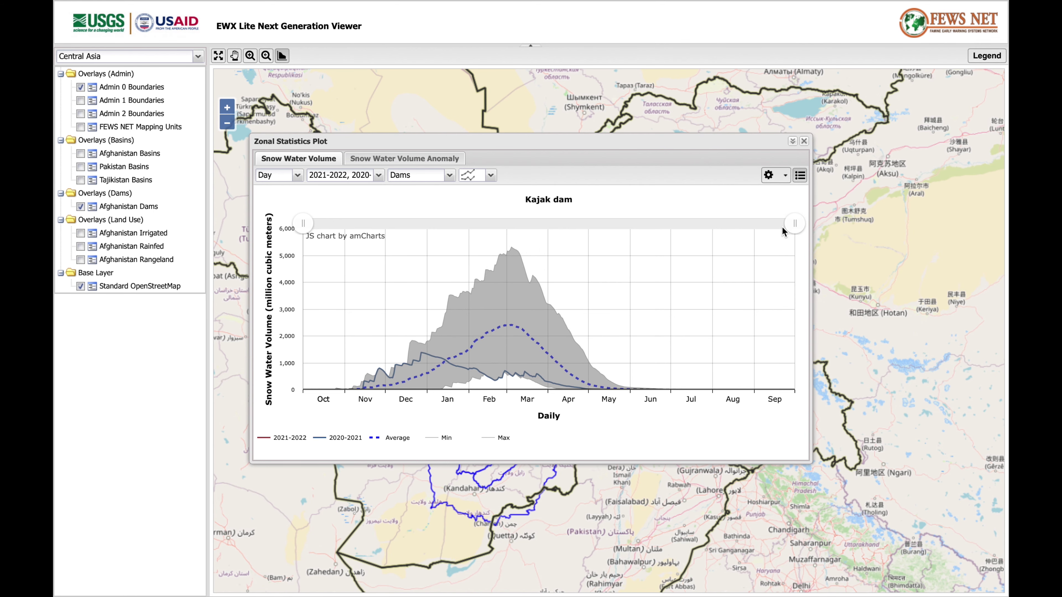
left_click(801, 175)
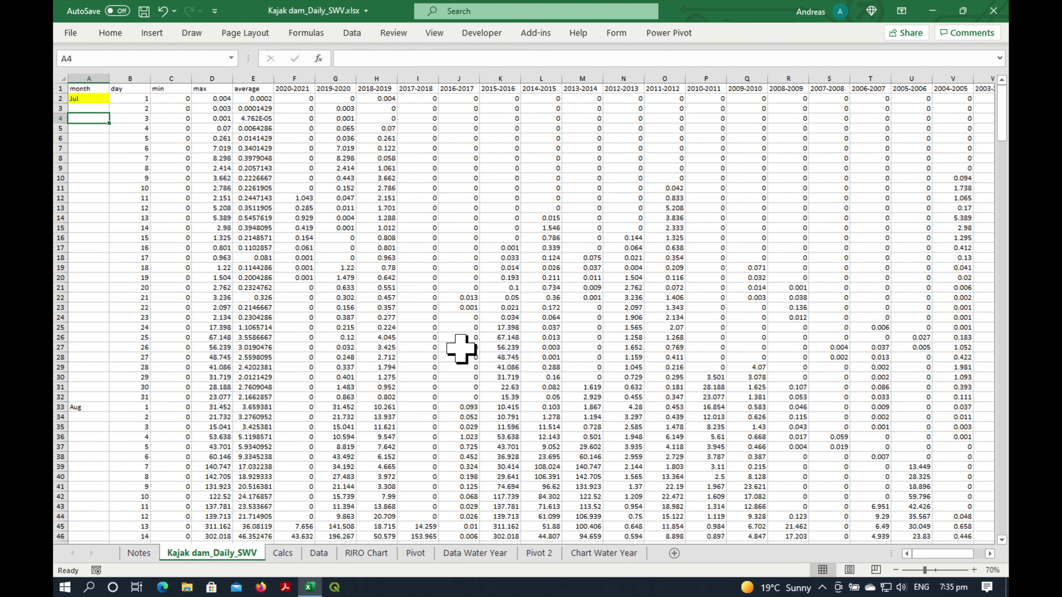
- In the Excel workbook Kajak dam_Daily_SWV.xlsx, review the column headers from month through average to the 2016-2017 season
left_click(90, 90)
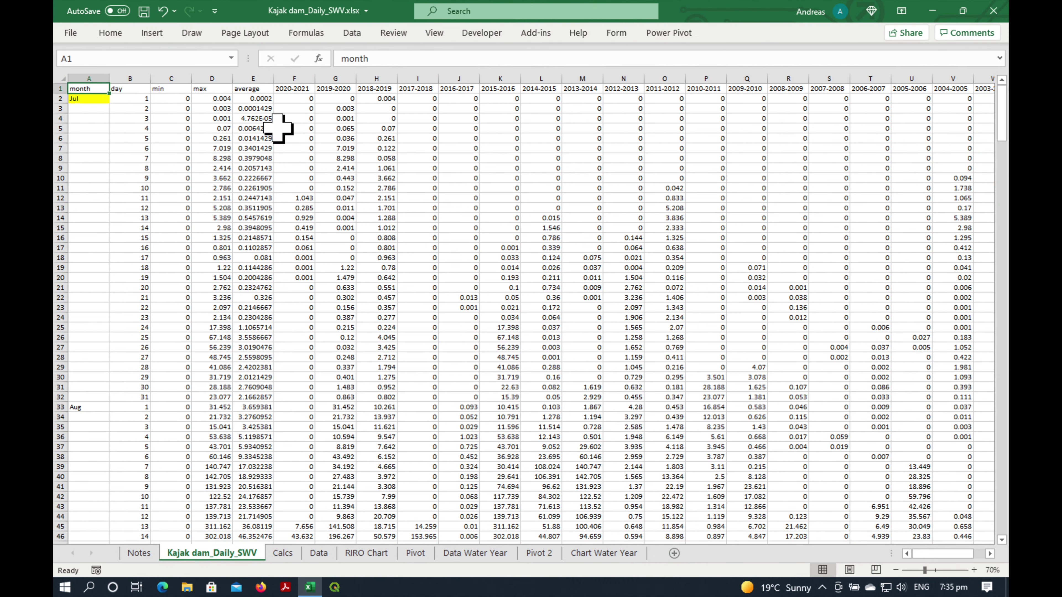
key("Right")
key("Right")
key("Right")
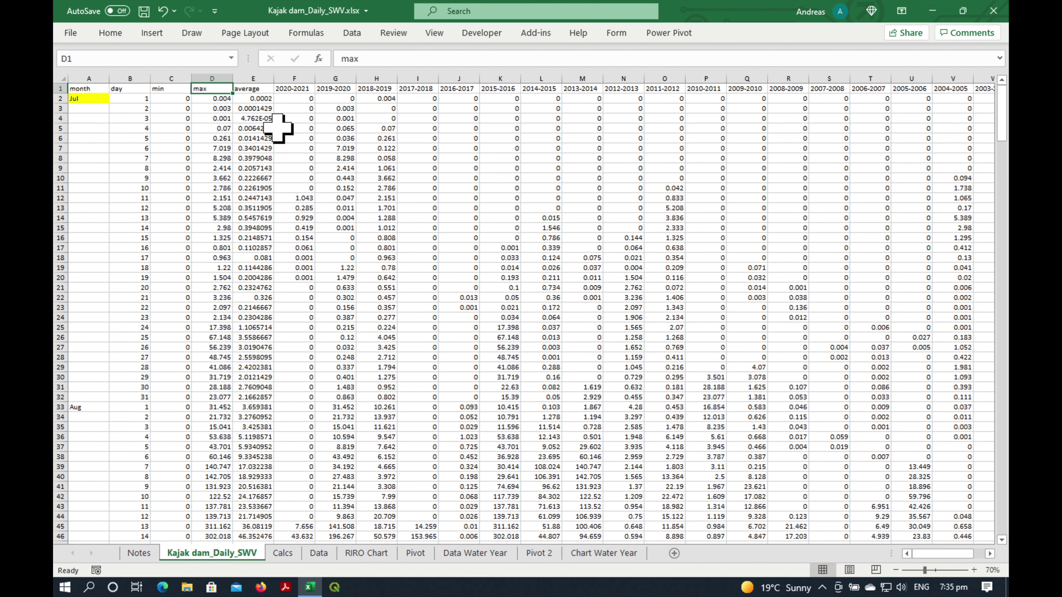
key("Right")
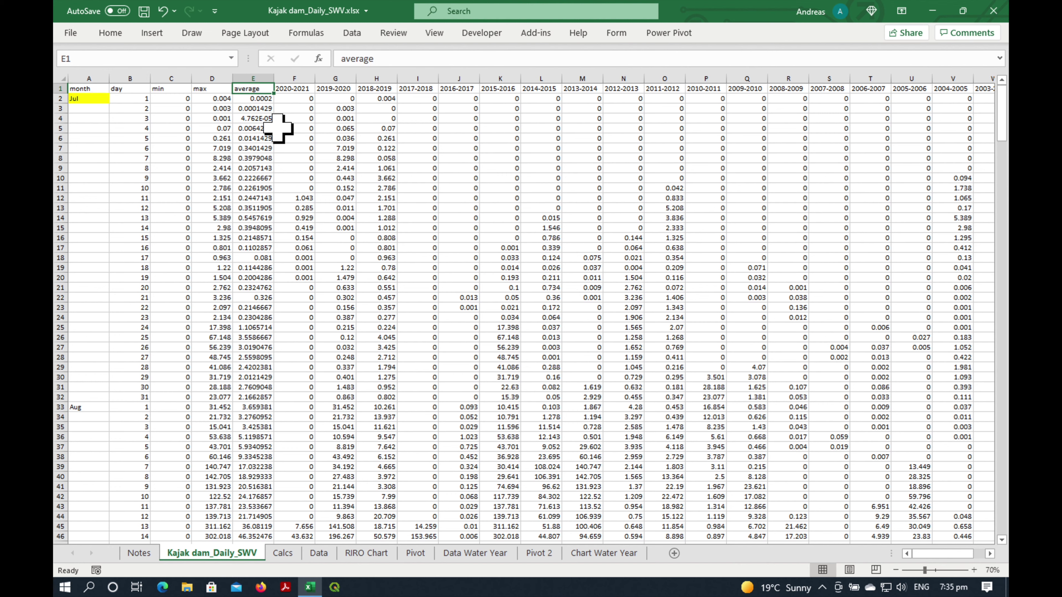
key("Right")
key("Right")
key("Right")
key("Right")
key("Right")
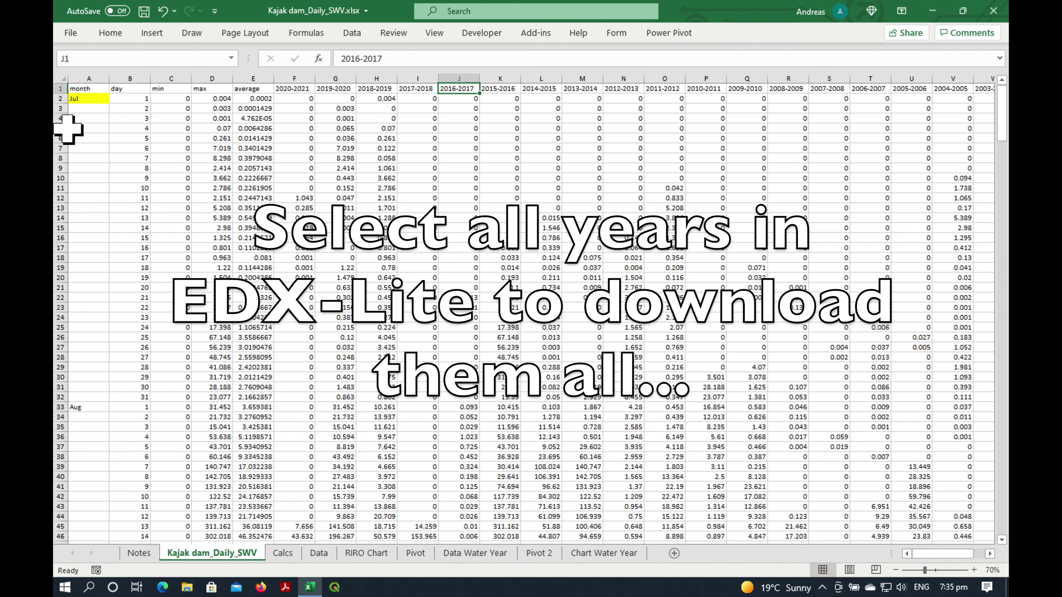
- Examine the daily rows from Jul to Dec, selecting the two yellow day cells B93:B94 at the start of Oct
left_click(89, 99)
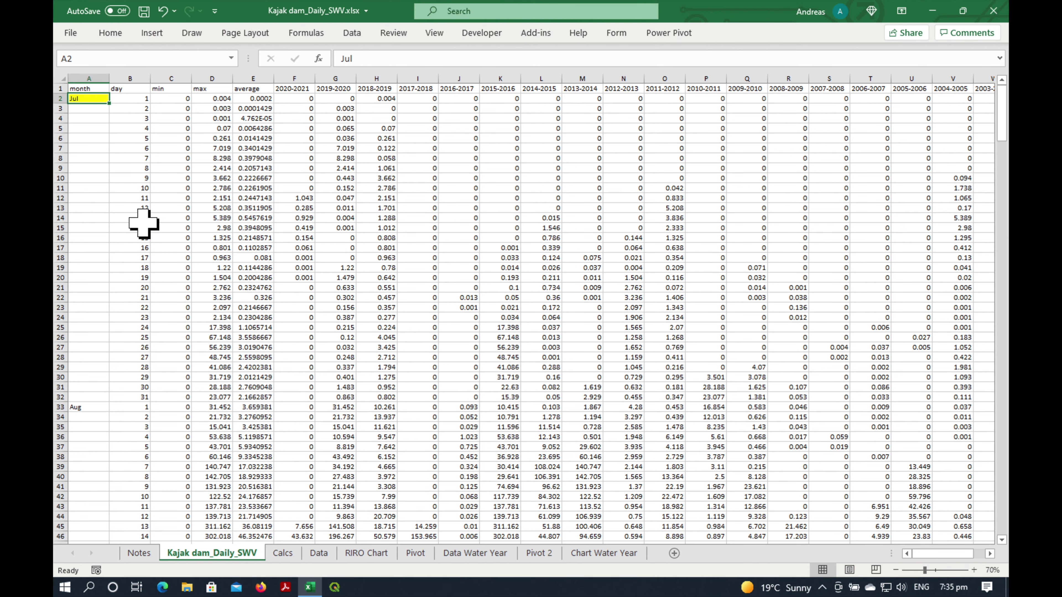
scroll(143, 218, "down", 6)
scroll(144, 226, "down", 17)
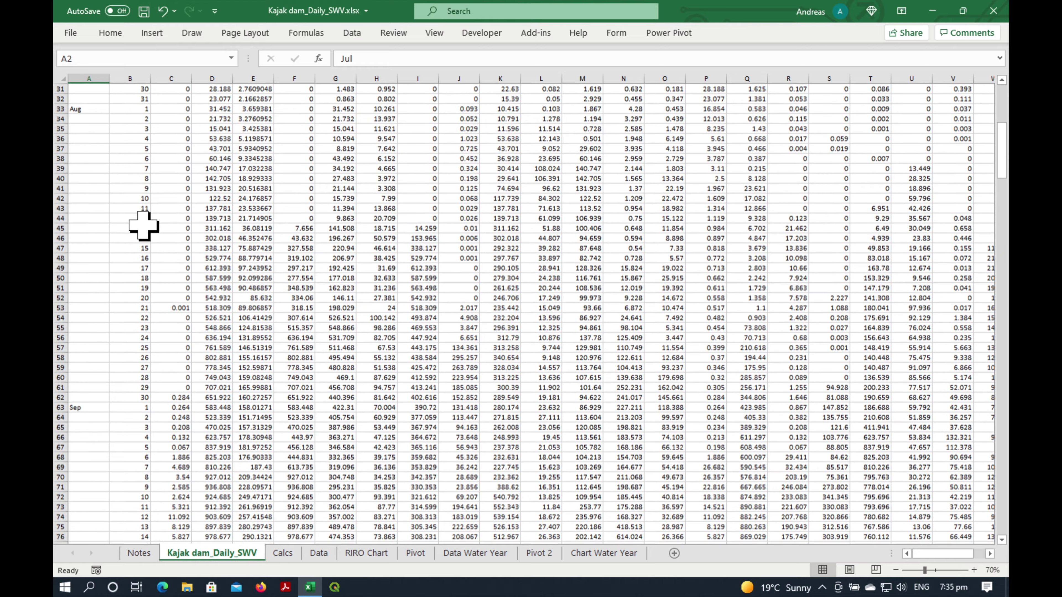
scroll(144, 226, "down", 5)
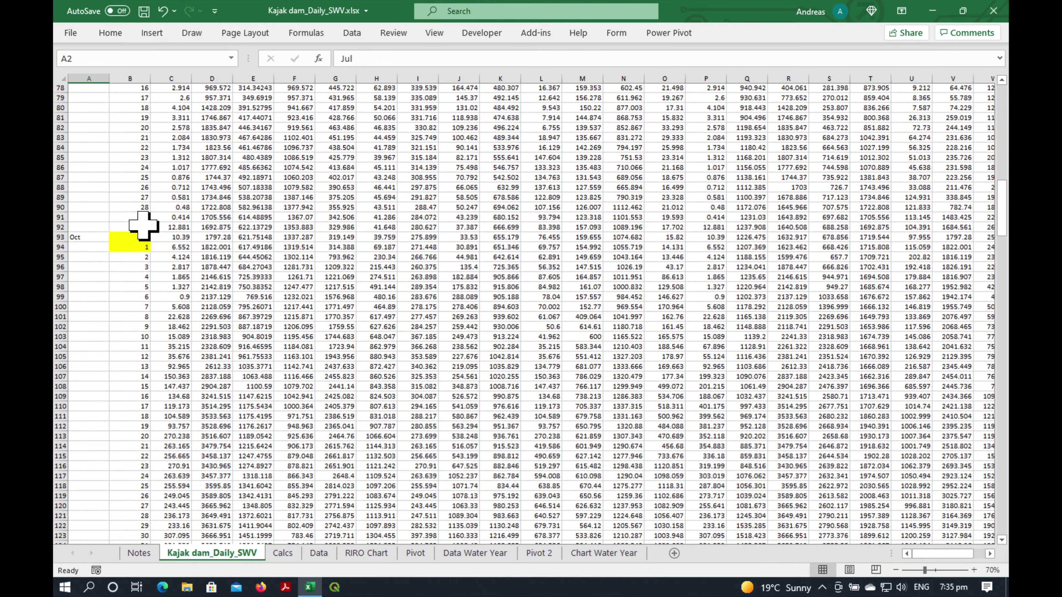
scroll(115, 168, "up", 4)
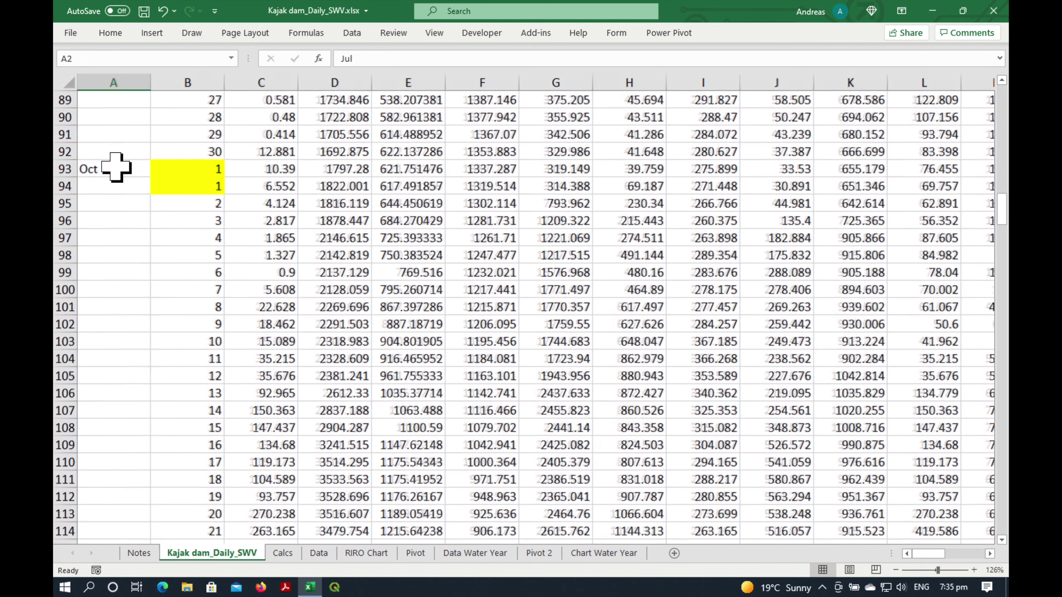
left_click_drag(173, 168, 174, 185)
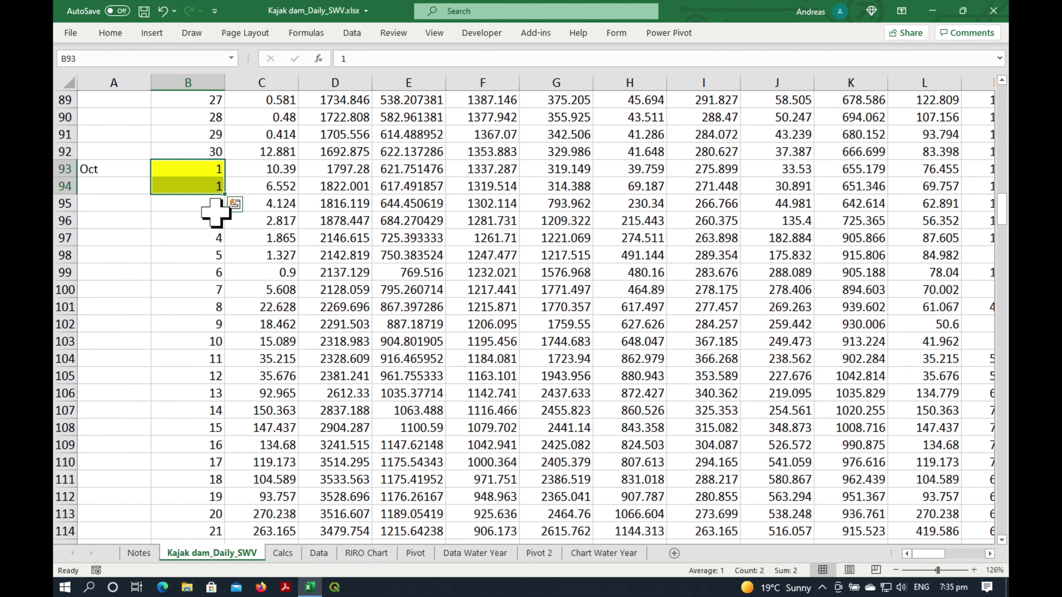
scroll(215, 212, "down", 17)
scroll(216, 212, "down", 3)
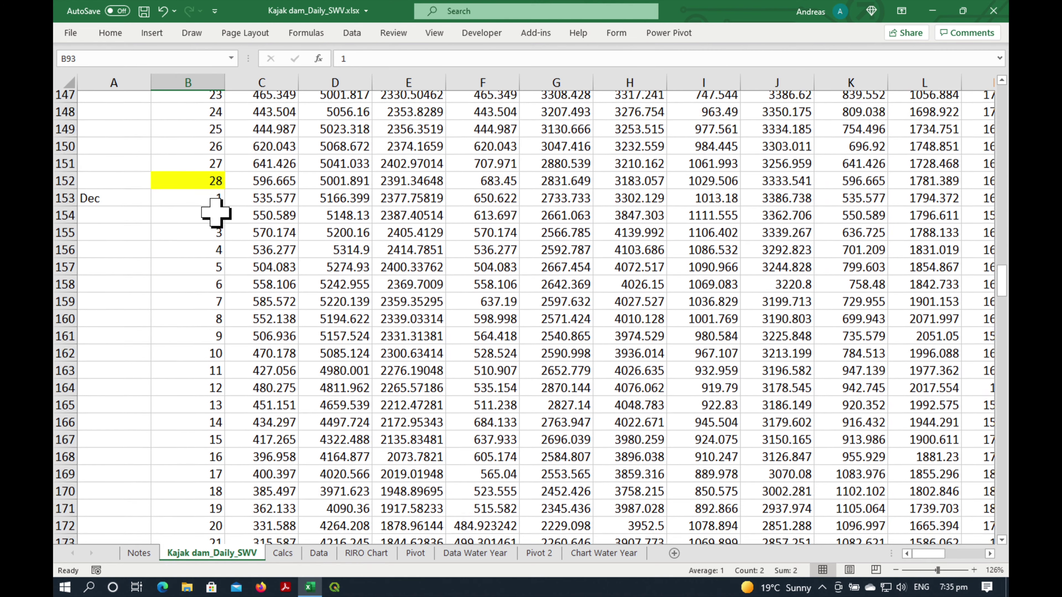
- Examine the daily rows from Nov to the end of the year, selecting yellow day cells B152 before Dec and B242 at the start of Mar
scroll(215, 213, "up", 10)
scroll(215, 213, "up", 2)
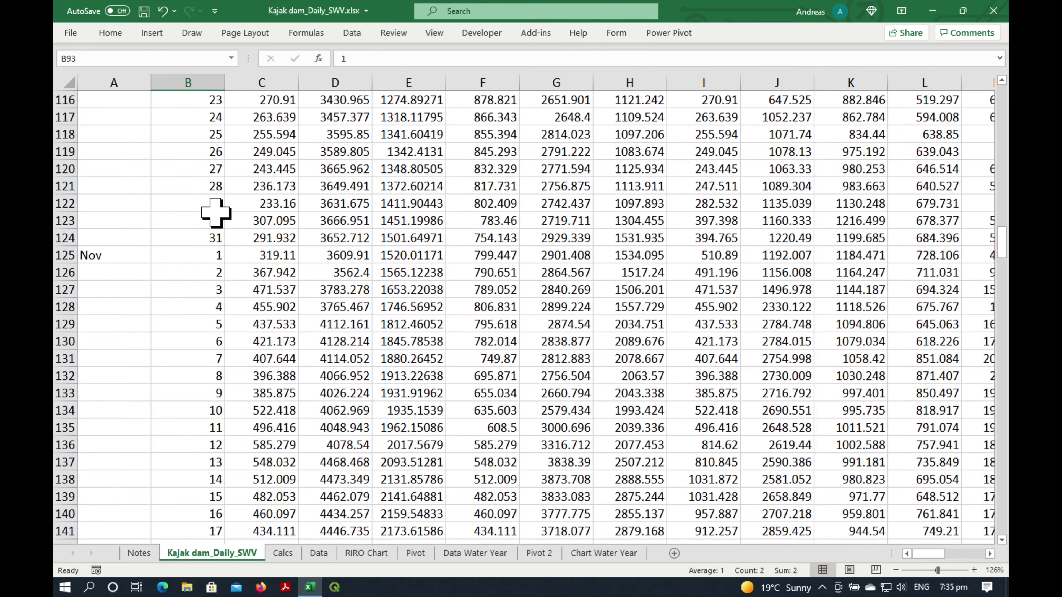
scroll(216, 213, "down", 5)
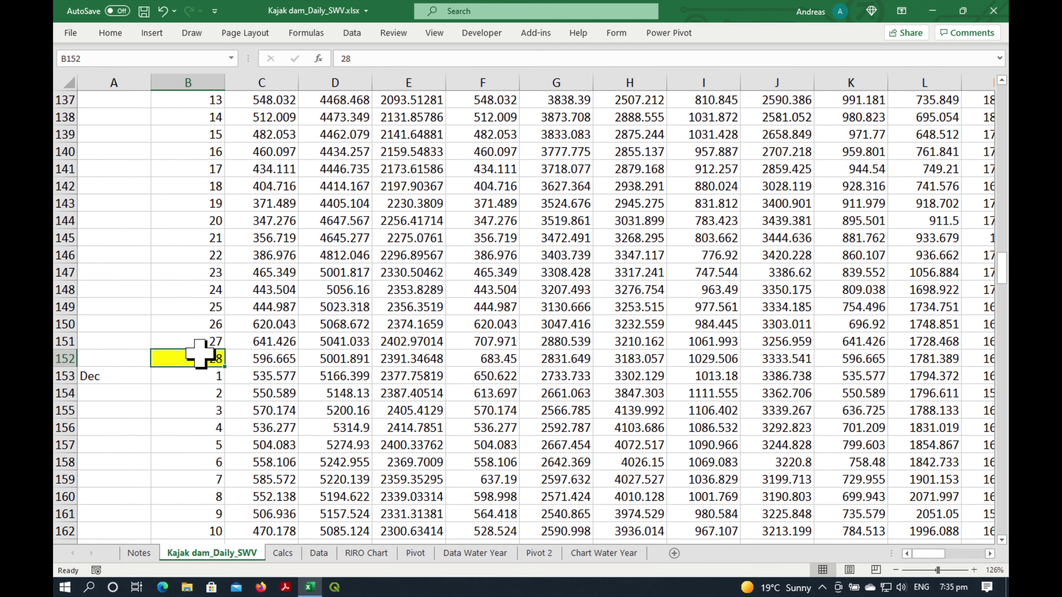
scroll(285, 364, "down", 6)
scroll(287, 364, "down", 19)
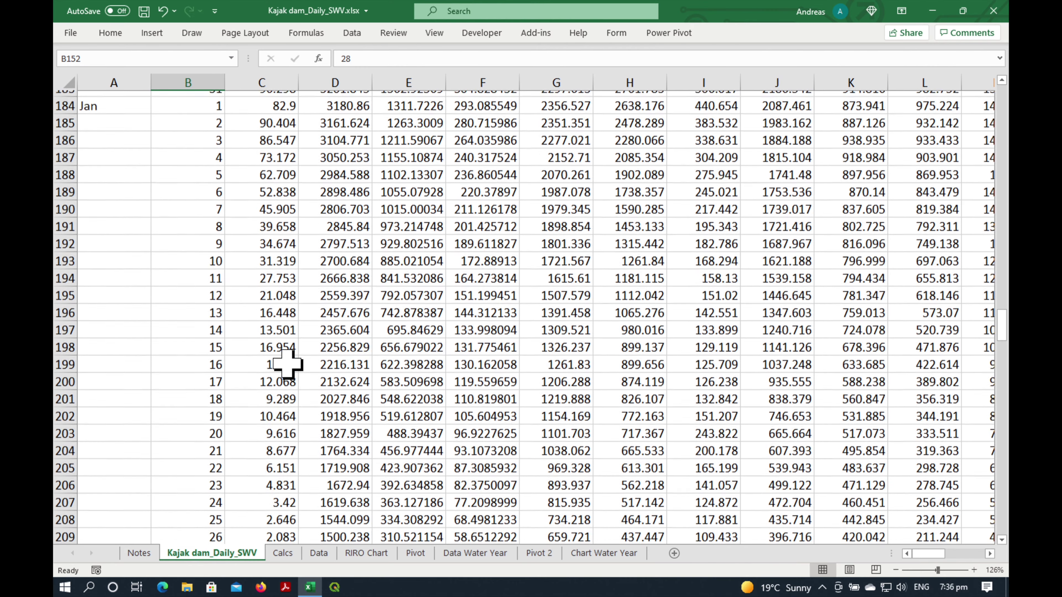
scroll(288, 364, "down", 1)
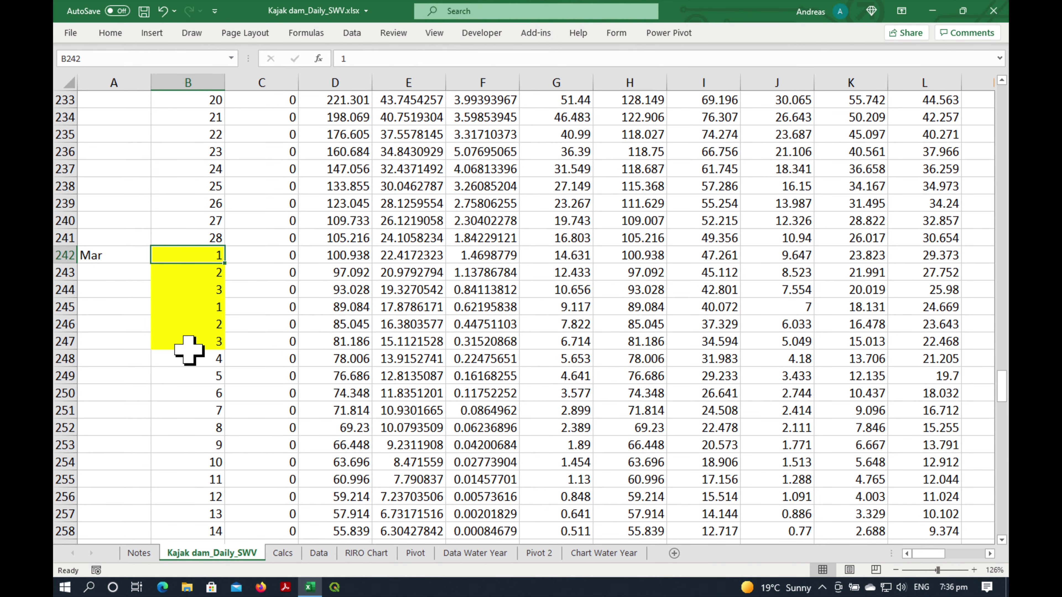
scroll(189, 348, "down", 20)
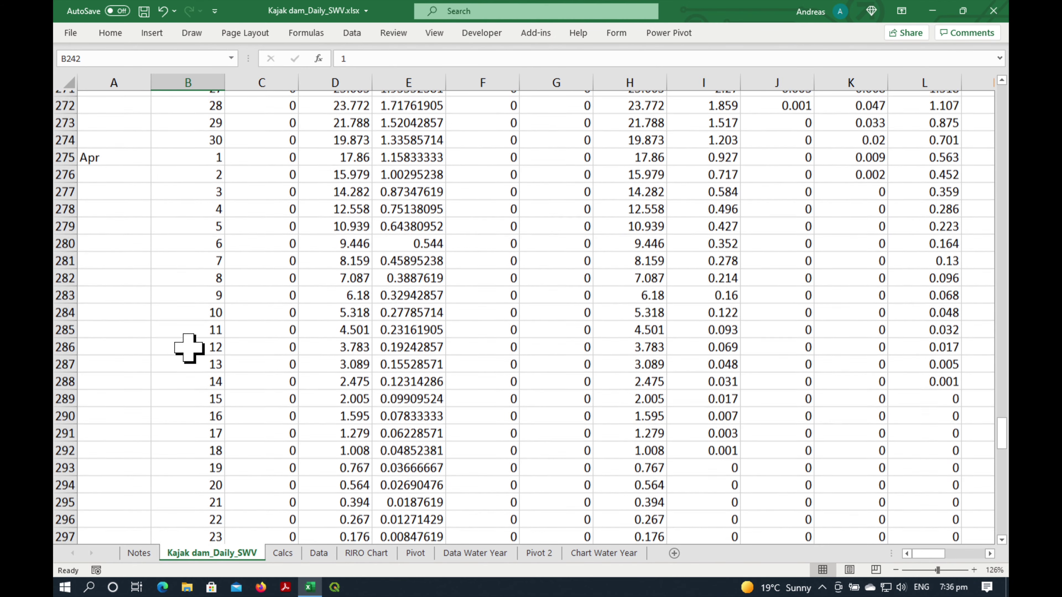
scroll(189, 348, "down", 5)
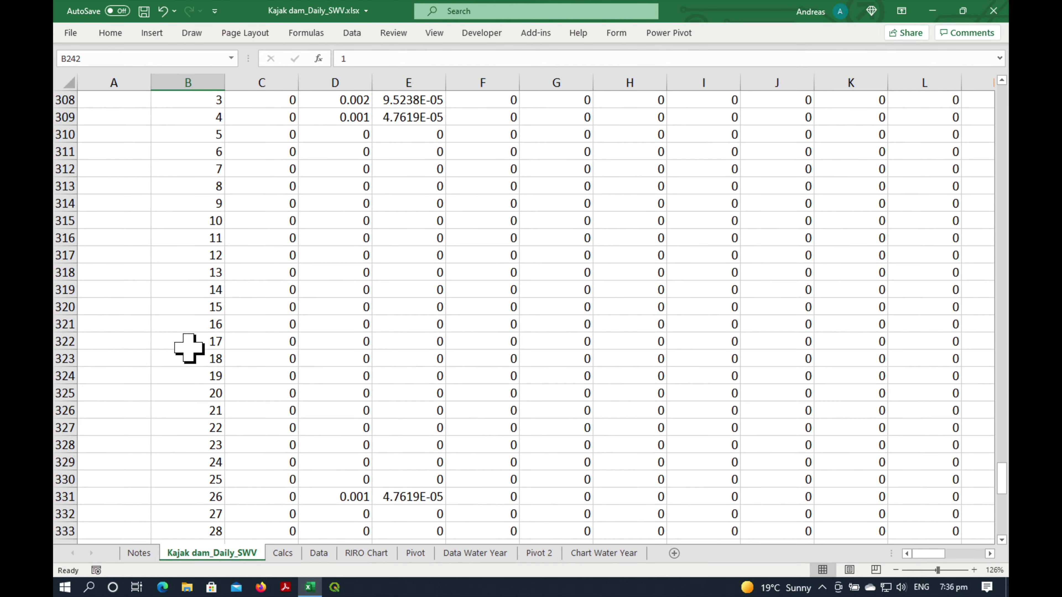
- Review the dated SWE (MCM) records on the Data sheet and view the snow water curves on the RIRO Chart sheet
left_click(320, 552)
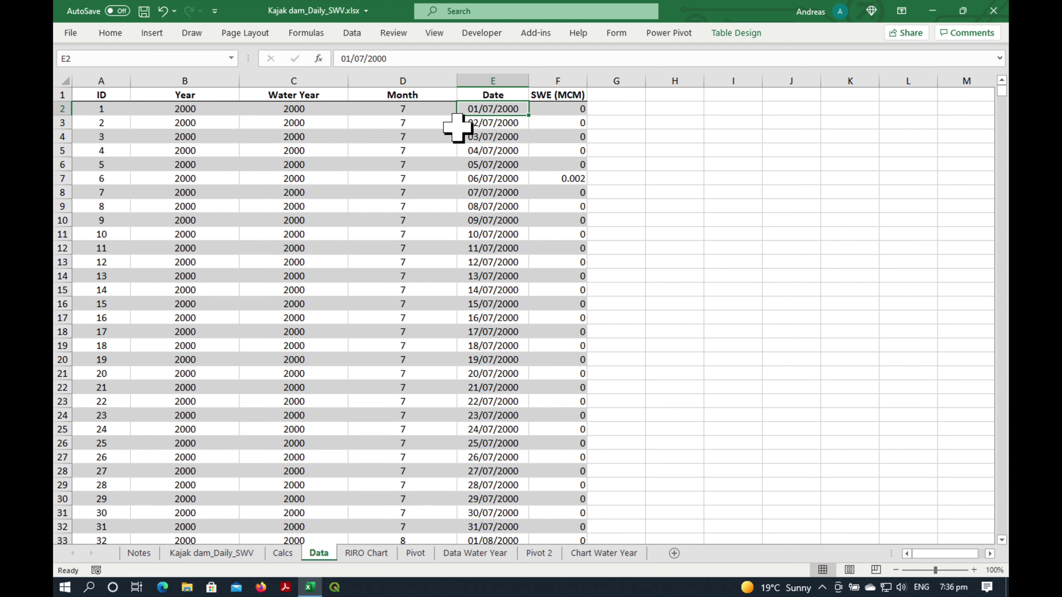
scroll(490, 129, "down", 20)
mouse_move(1002, 91)
left_mouse_down()
mouse_move(1004, 539)
mouse_move(1004, 67)
mouse_move(1004, 79)
left_mouse_up()
left_click(384, 556)
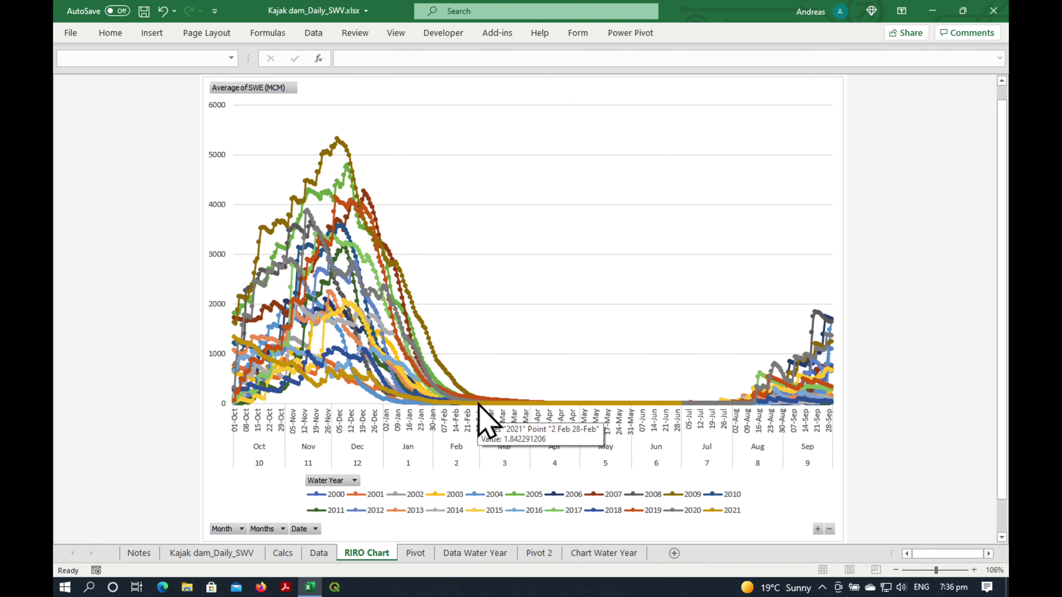
- On the Data Water Year sheet, review the season columns and the day rows from 01-Oct to 30-Sep
left_click(465, 554)
scroll(387, 379, "up", 19)
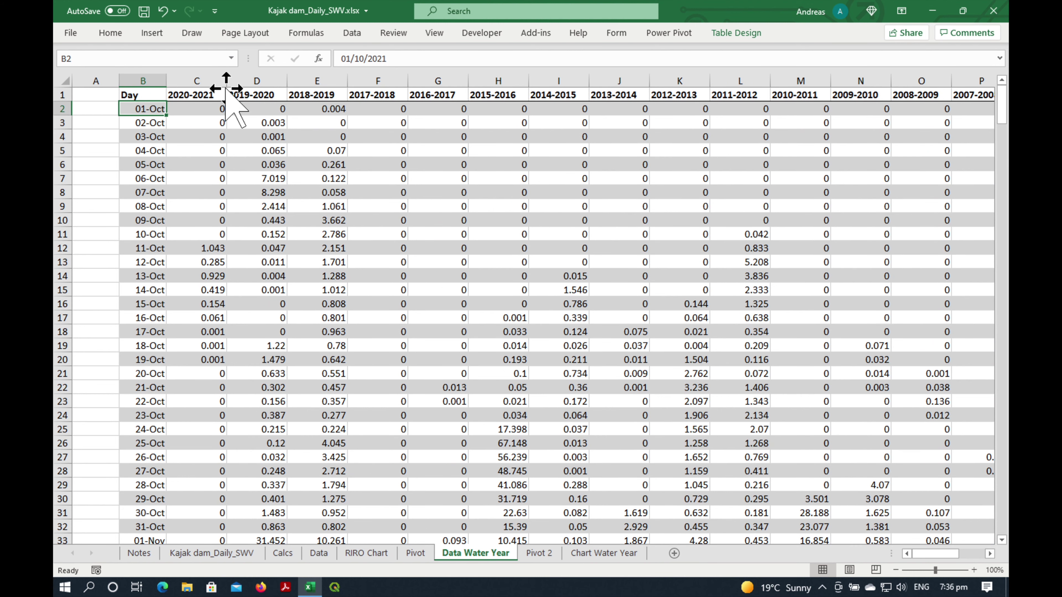
left_click_drag(207, 75, 497, 80)
left_click(325, 156)
left_click(147, 107)
left_click_drag(1002, 104, 1005, 557)
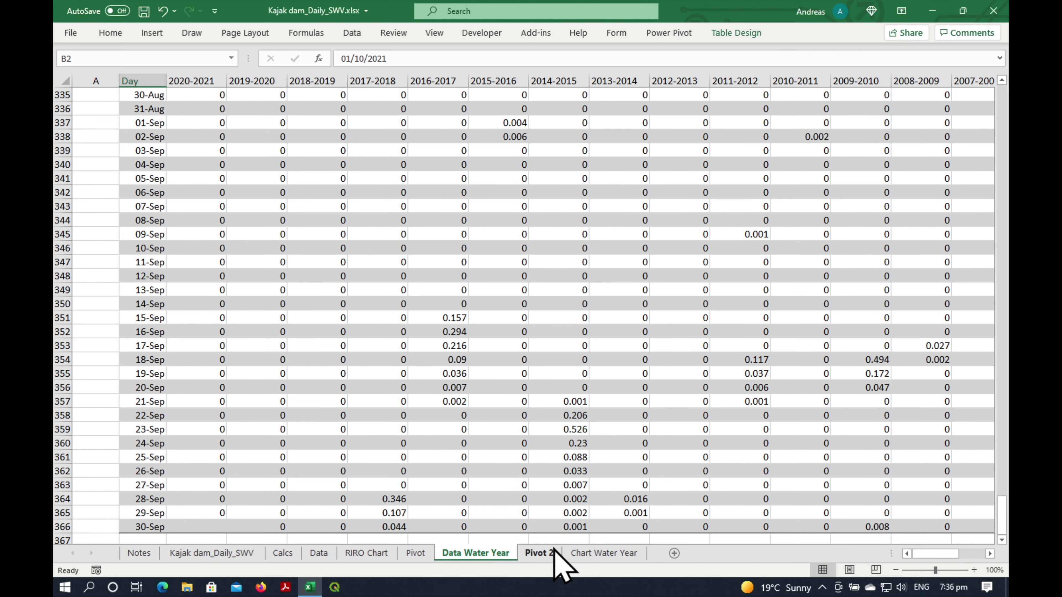
- View the pivot chart on the Pivot 2 sheet and the water-year curves on the Chart Water Year sheet
left_click(545, 554)
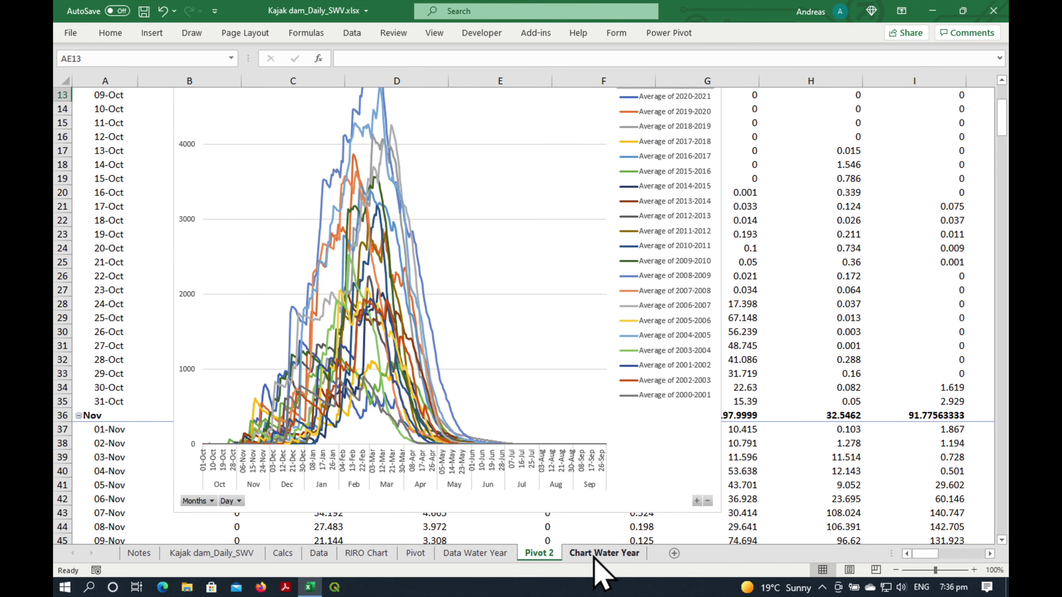
left_click(595, 556)
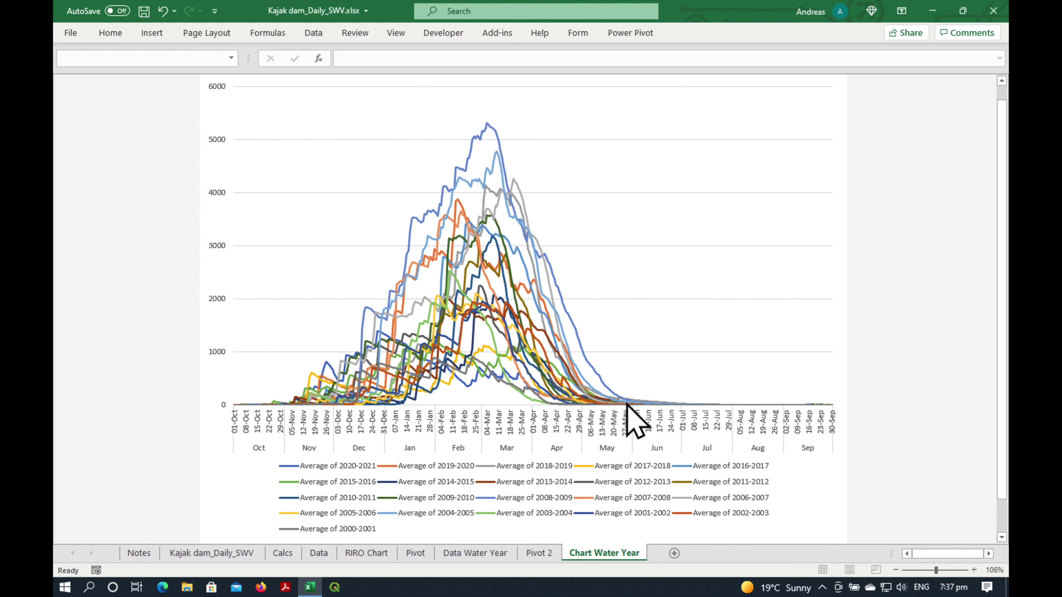
mouse_move(660, 408)
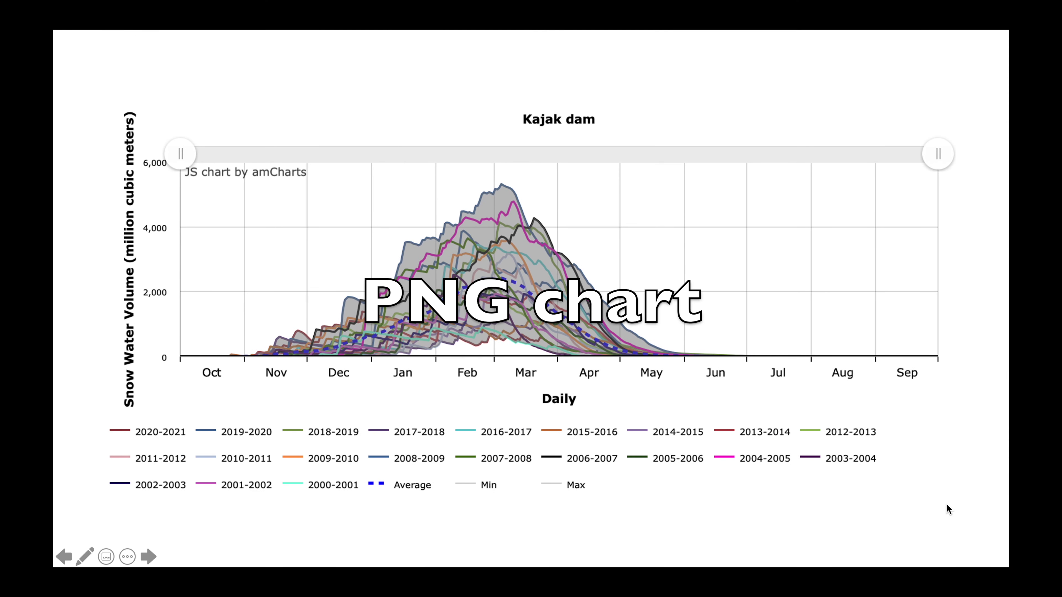
key("Right")
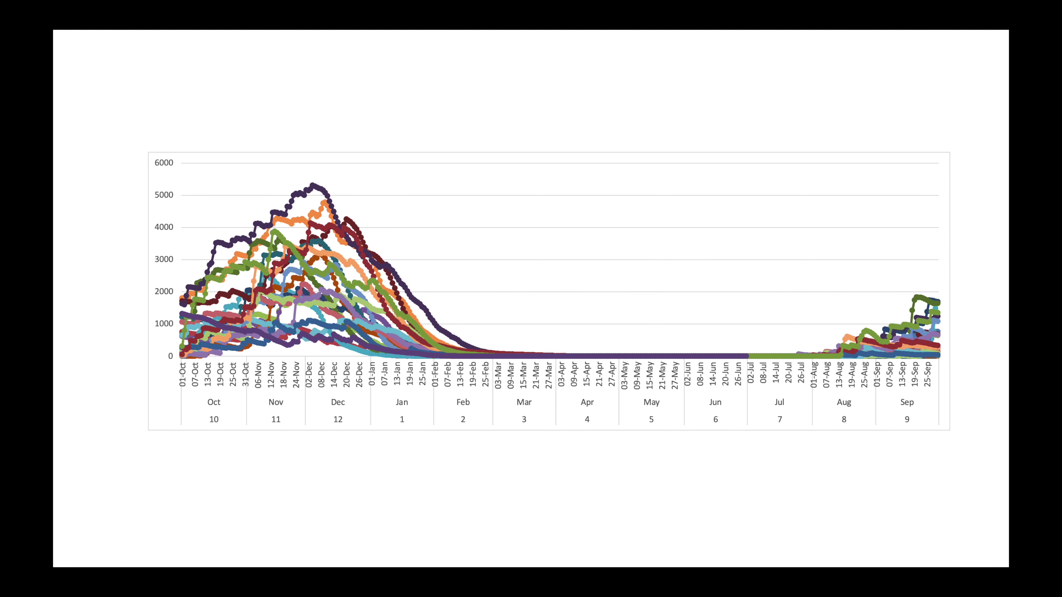
key("Right")
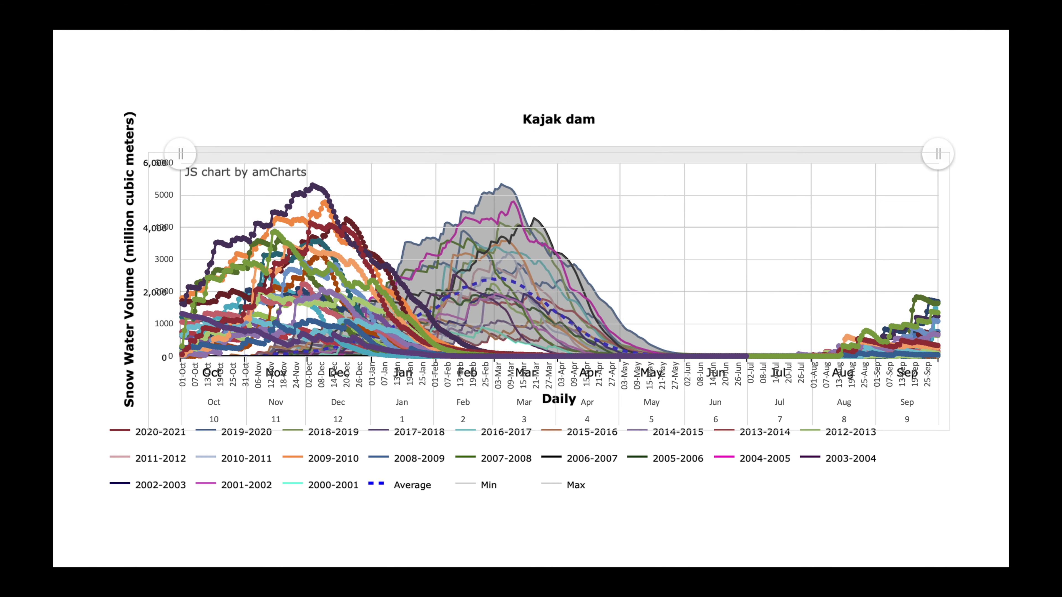
key("Right")
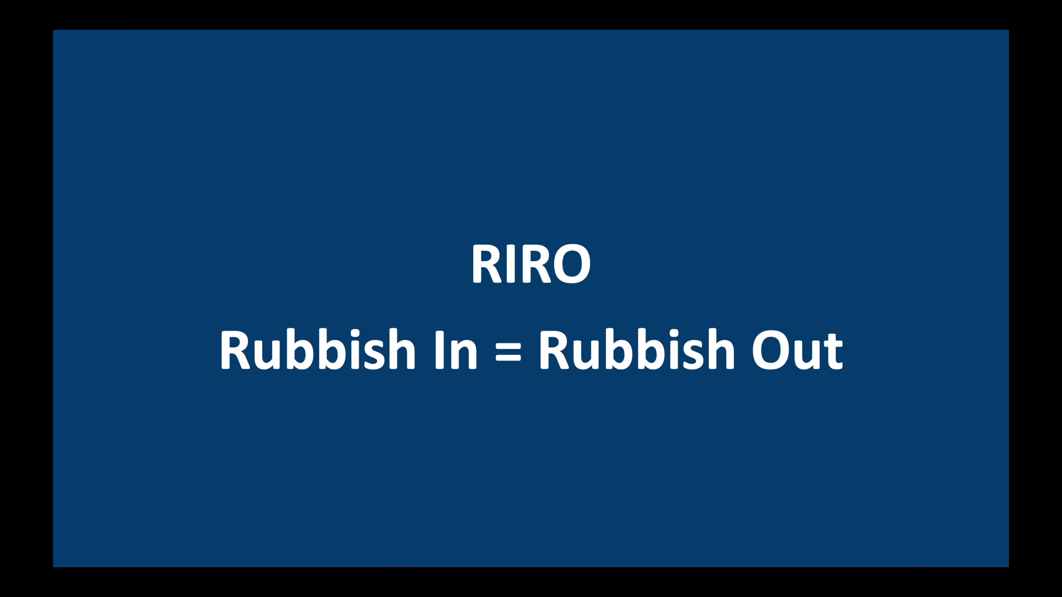
key("Left")
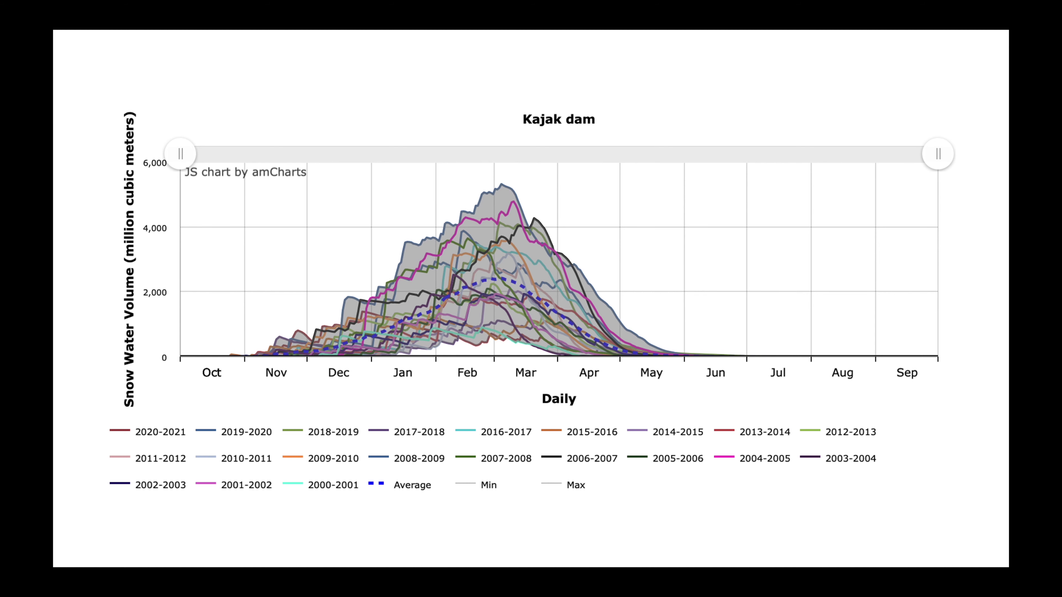
key("Left")
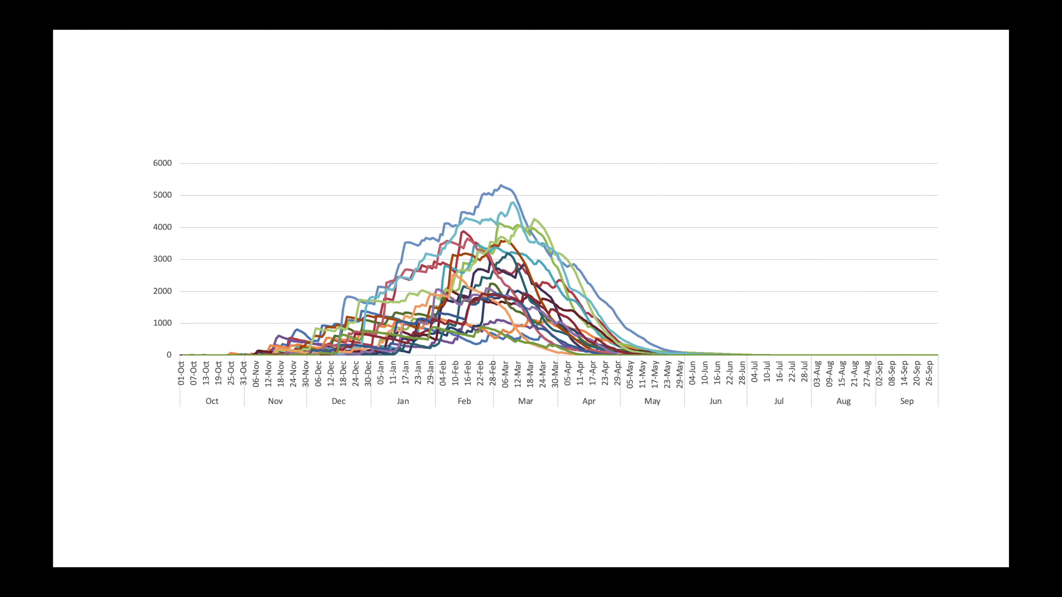
key("Right")
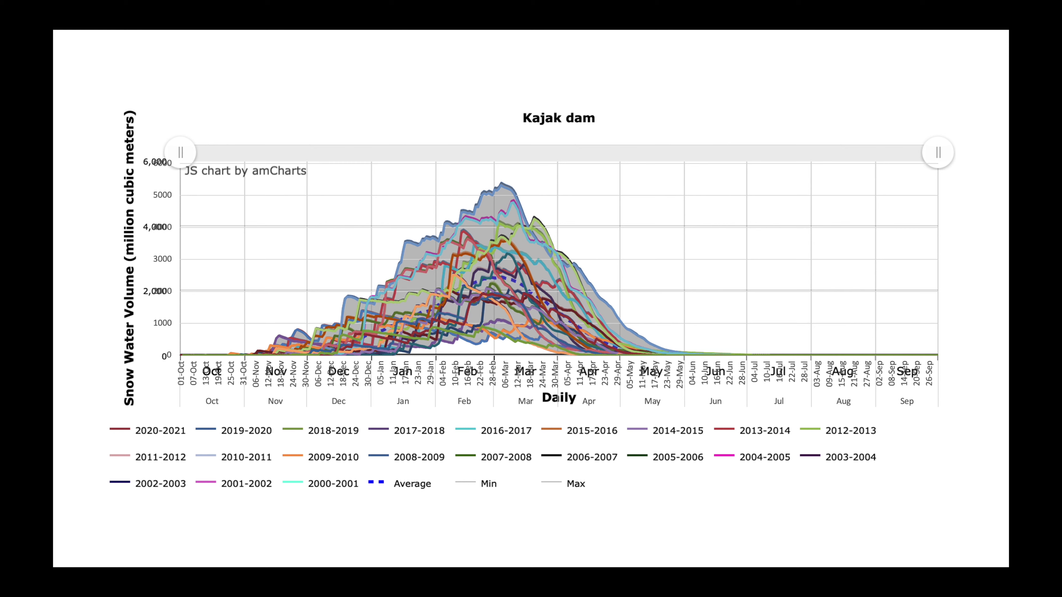
key("Right")
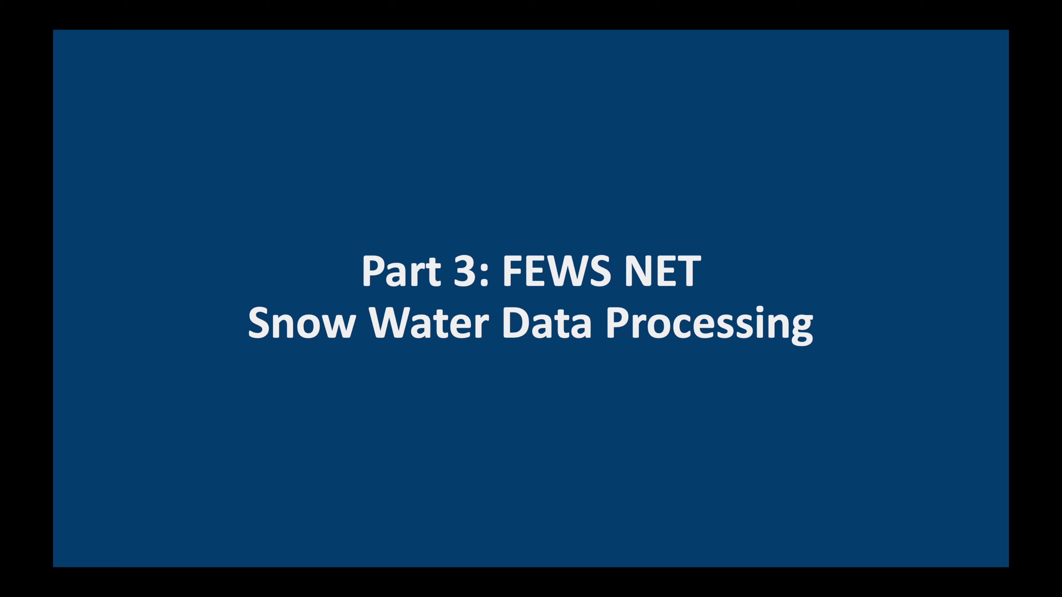
key("Right")
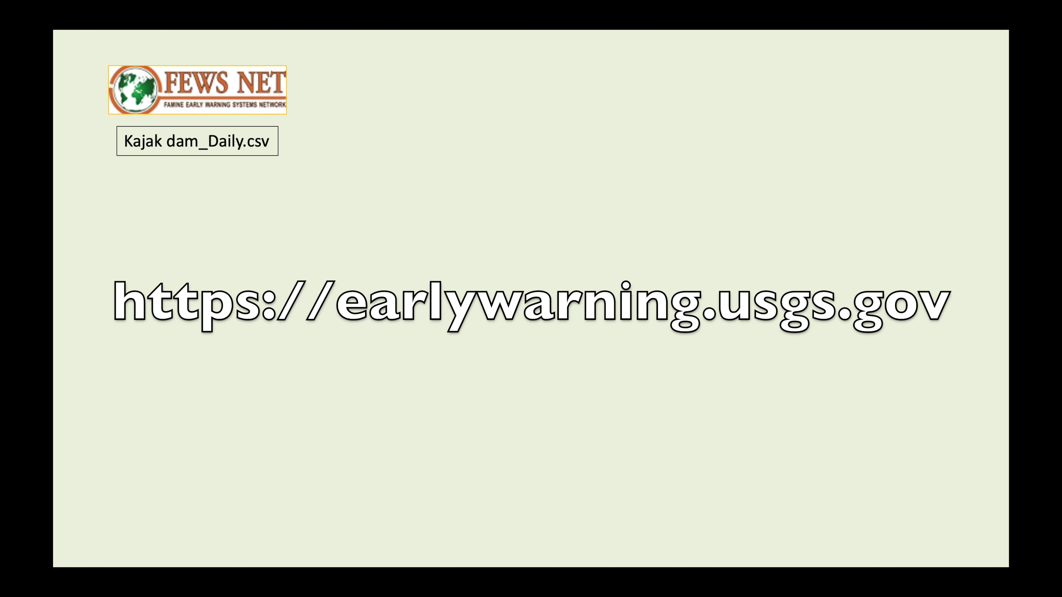
key("Right")
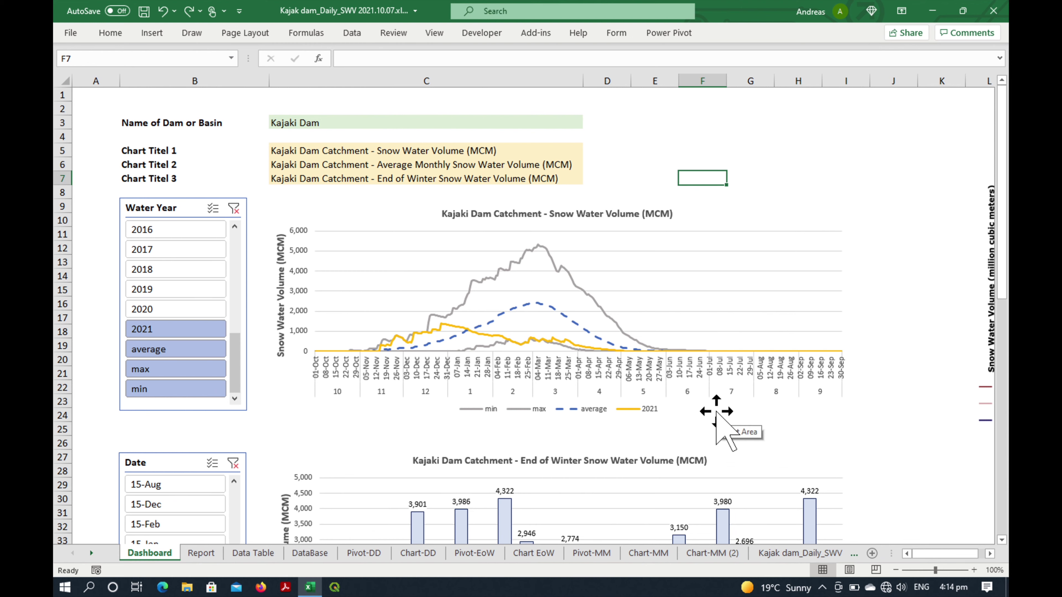
- In the workbook Kajak dam_Daily_SWV 2021.10.07, review the Data Table columns through season 2000-2001 and select the first day cell C2
left_click(250, 554)
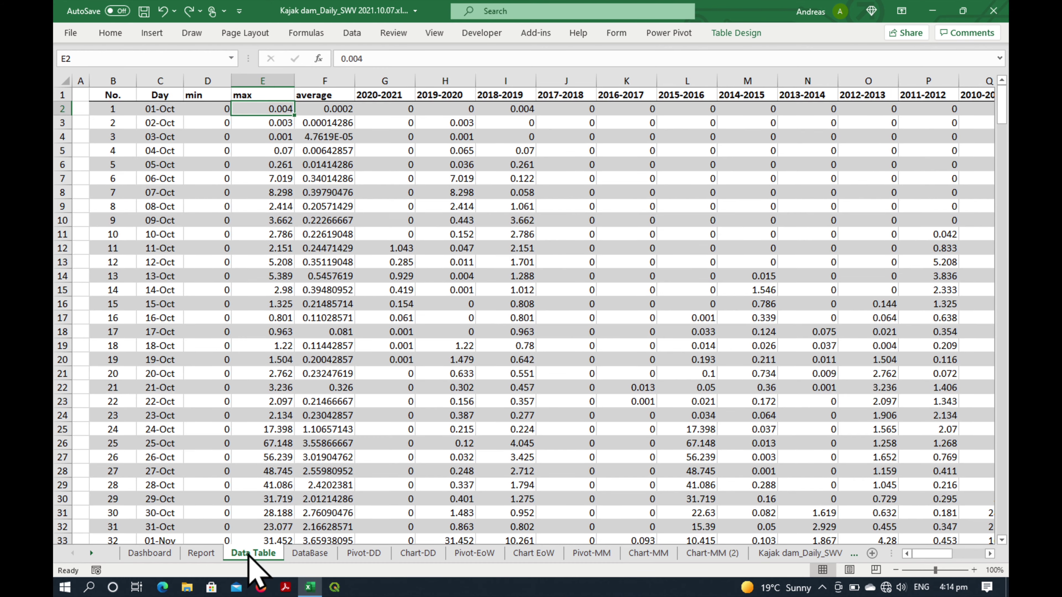
scroll(297, 211, "right", 10)
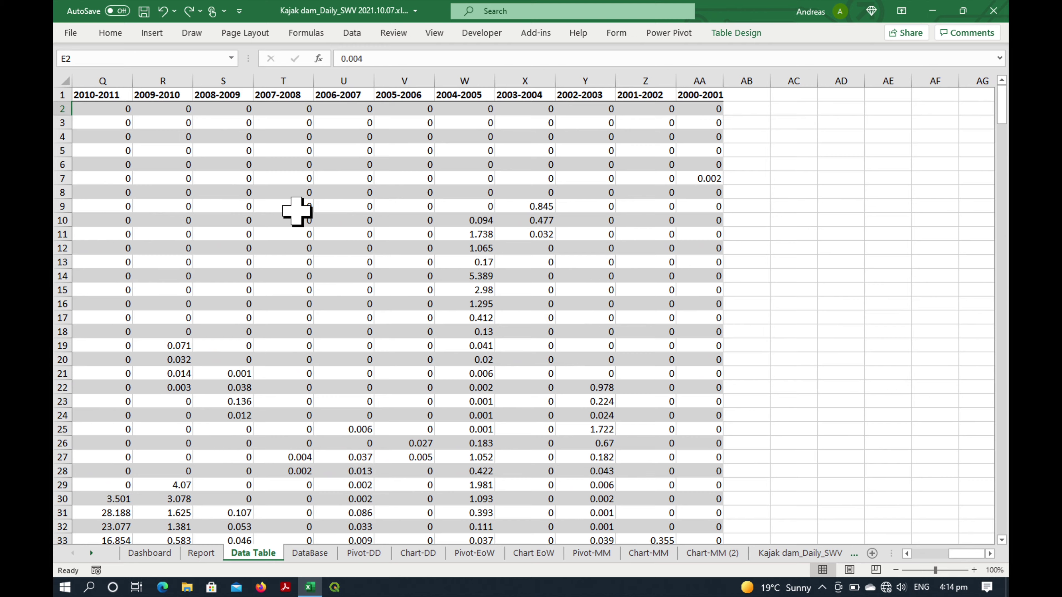
scroll(297, 212, "left", 10)
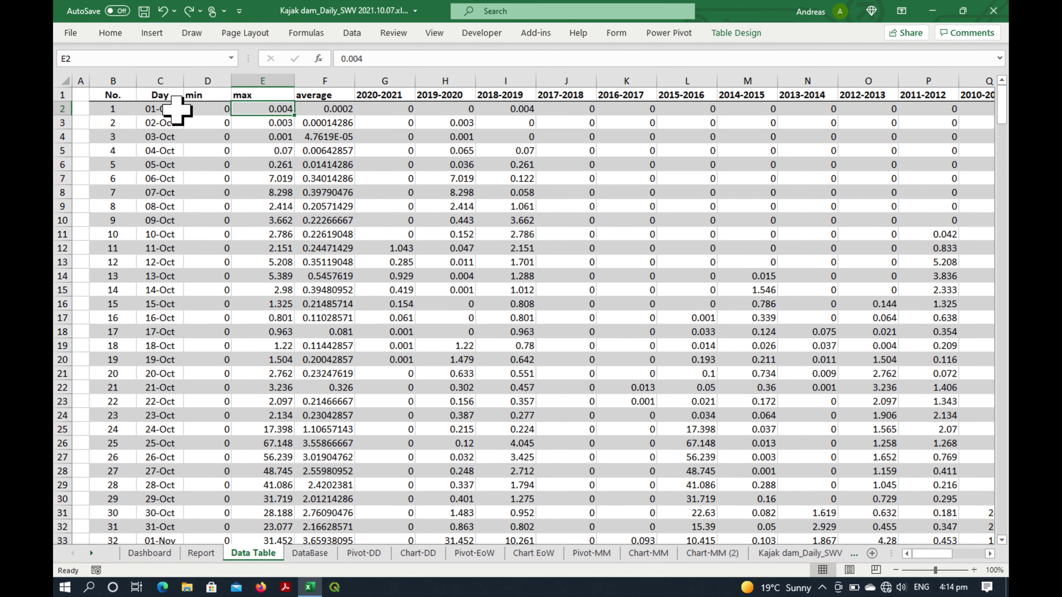
left_click(165, 110)
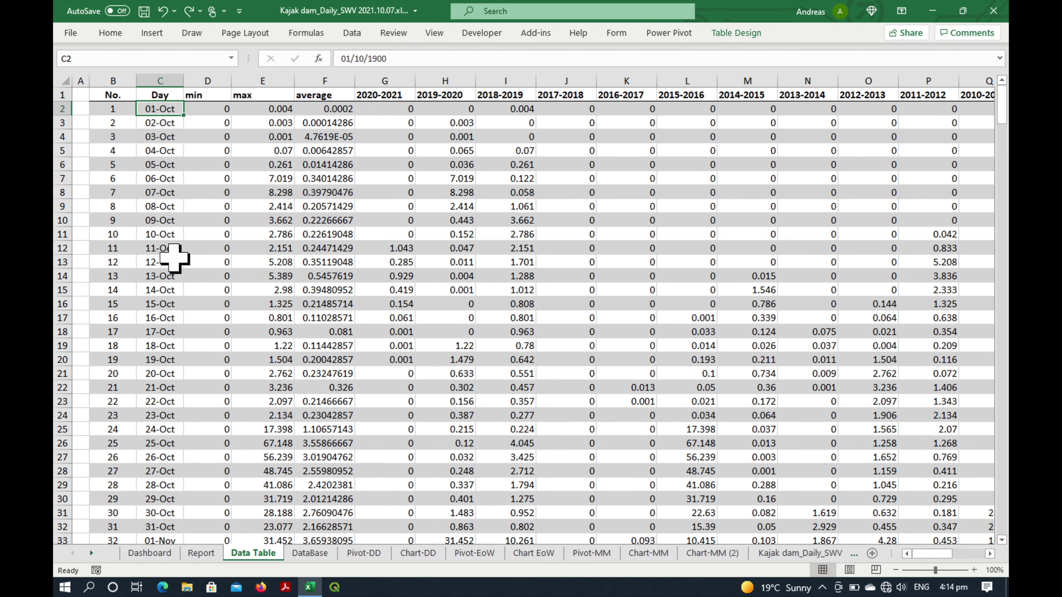
- Examine the Data Table's daily rows down to 30-Sep, select the last day cell C366, and return to the first rows
scroll(171, 309, "down", 10)
scroll(171, 312, "down", 20)
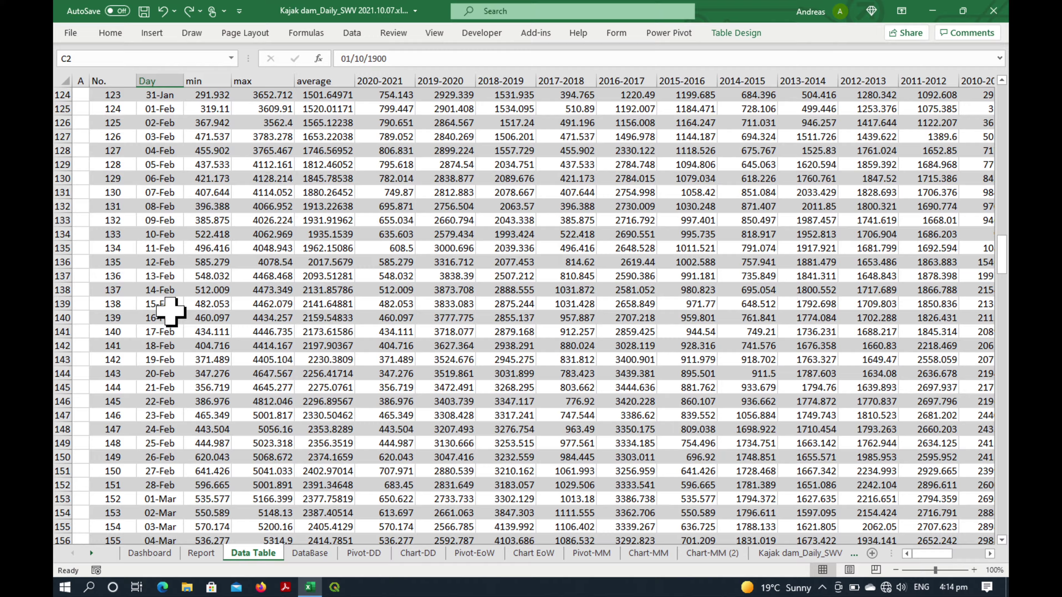
scroll(171, 312, "down", 20)
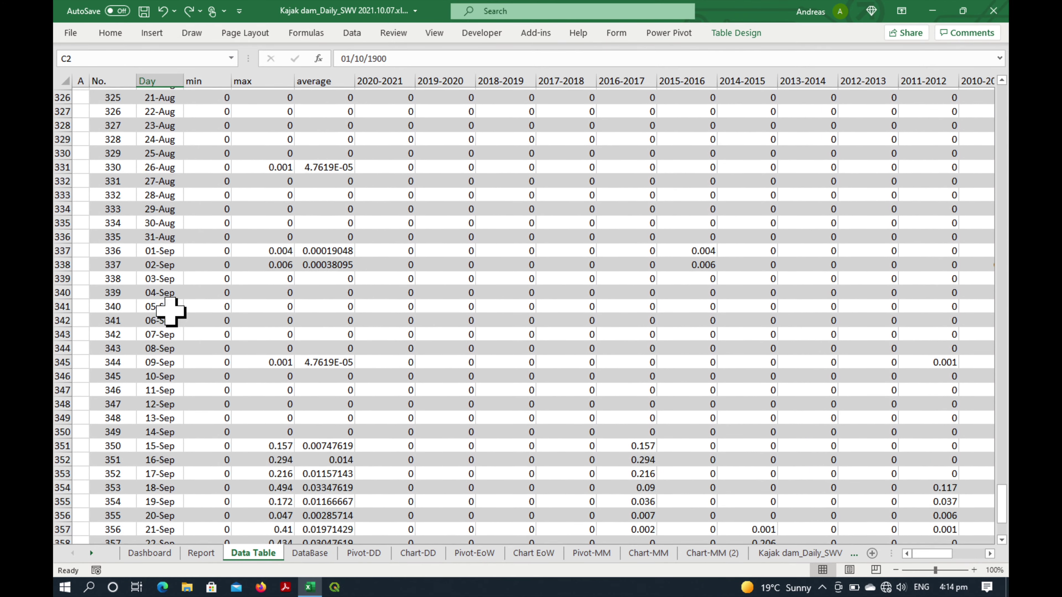
scroll(171, 311, "down", 8)
left_click(161, 332)
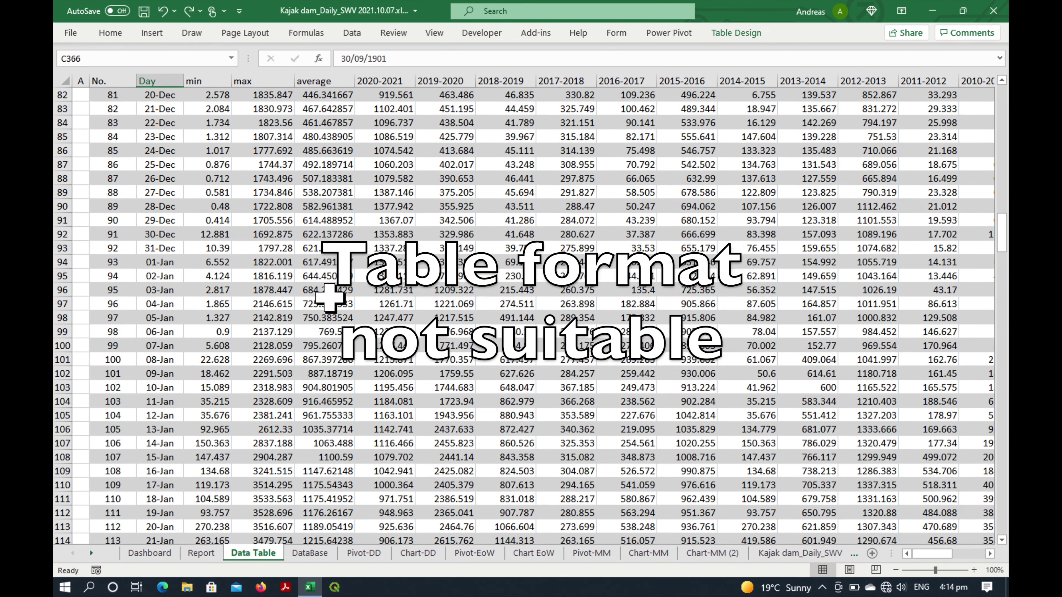
scroll(331, 298, "up", 20)
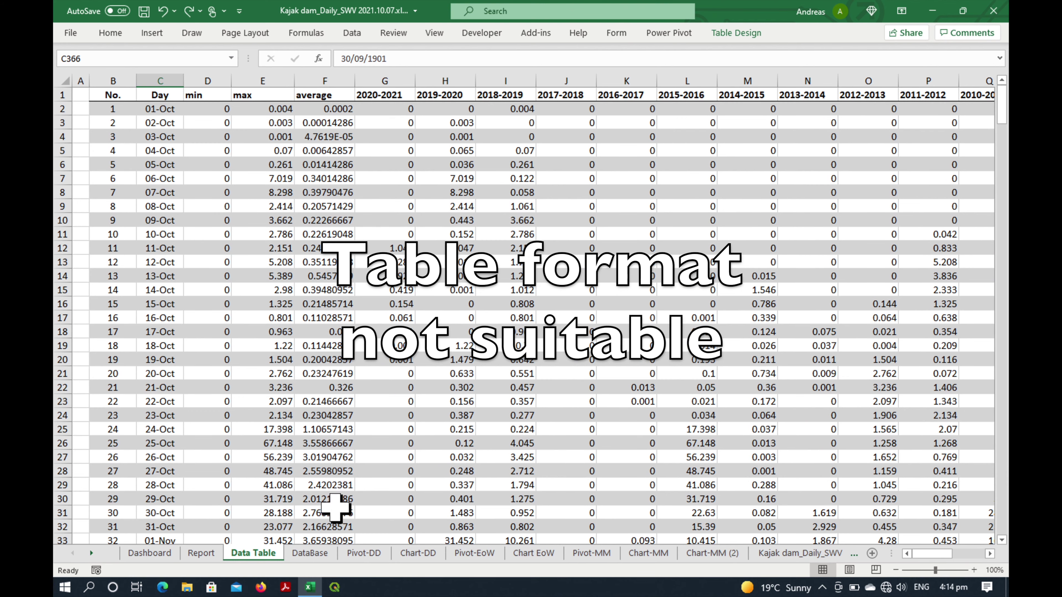
- On the DataBase sheet, select row 8396 holding the last record, dated 30/09/2020
left_click(311, 556)
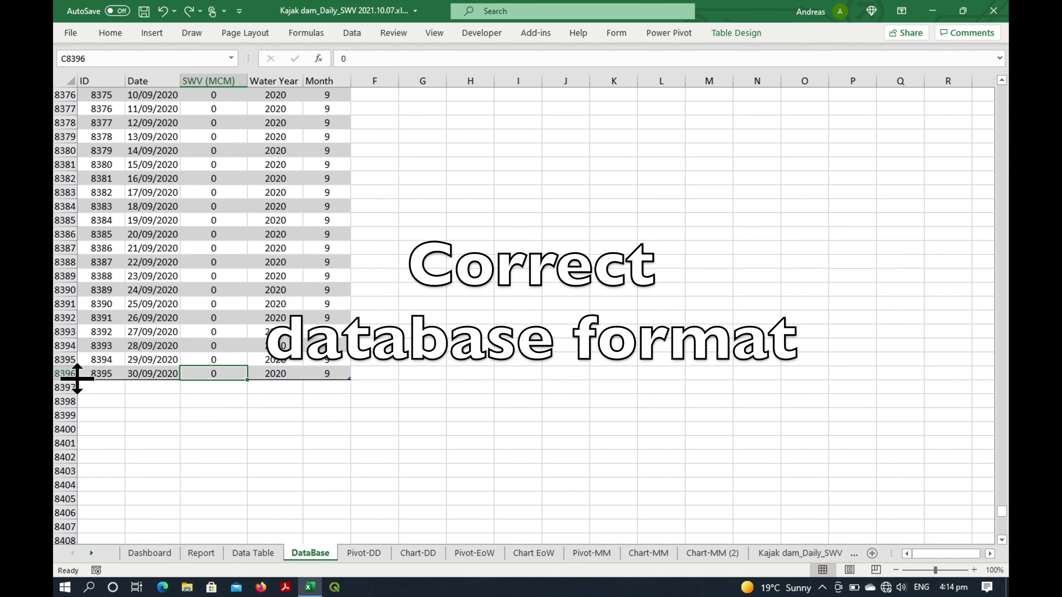
left_click(58, 373)
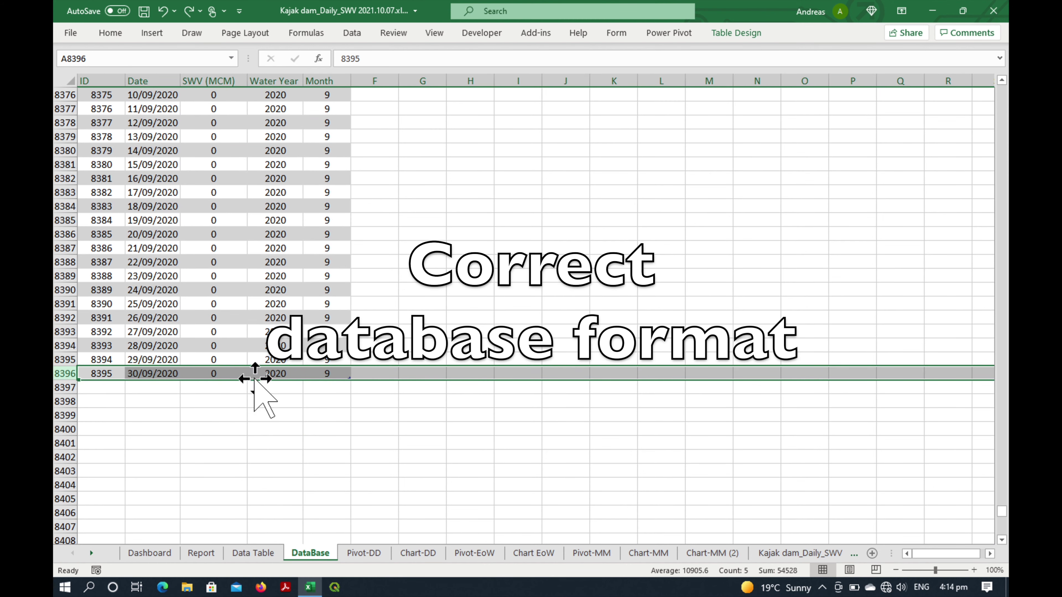
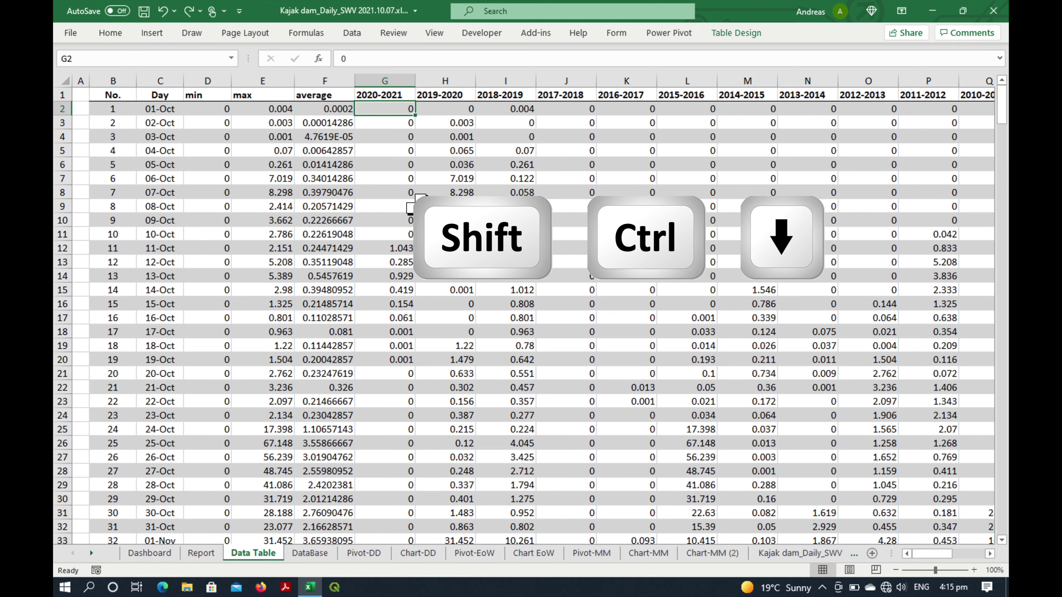
- Copy the Data Table's 2020-2021 column values and paste them into the DataBase sheet's SWV (MCM) column starting at C8397
key("ctrl+c")
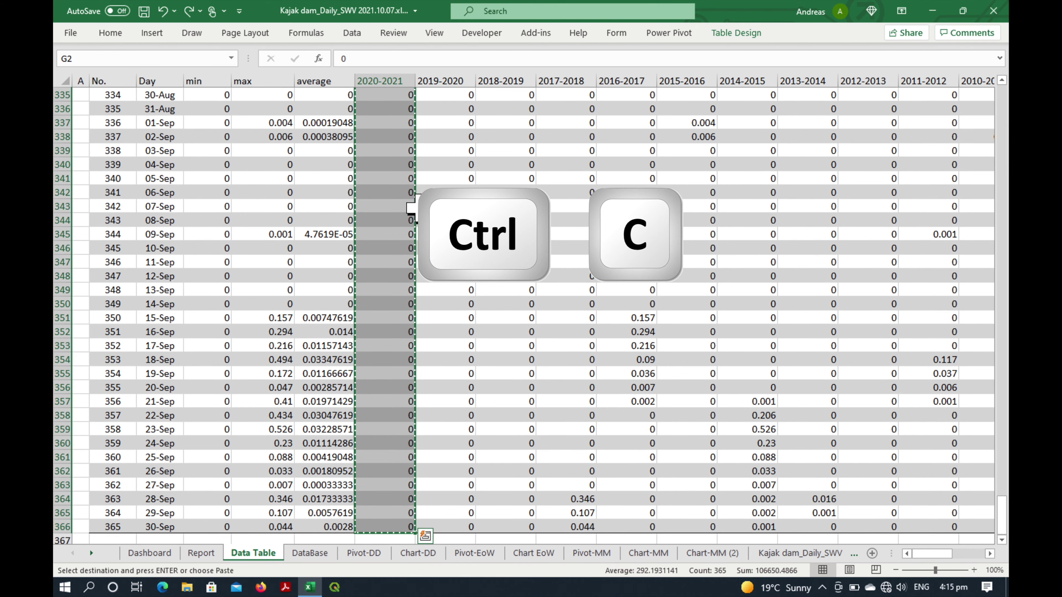
left_click(317, 553)
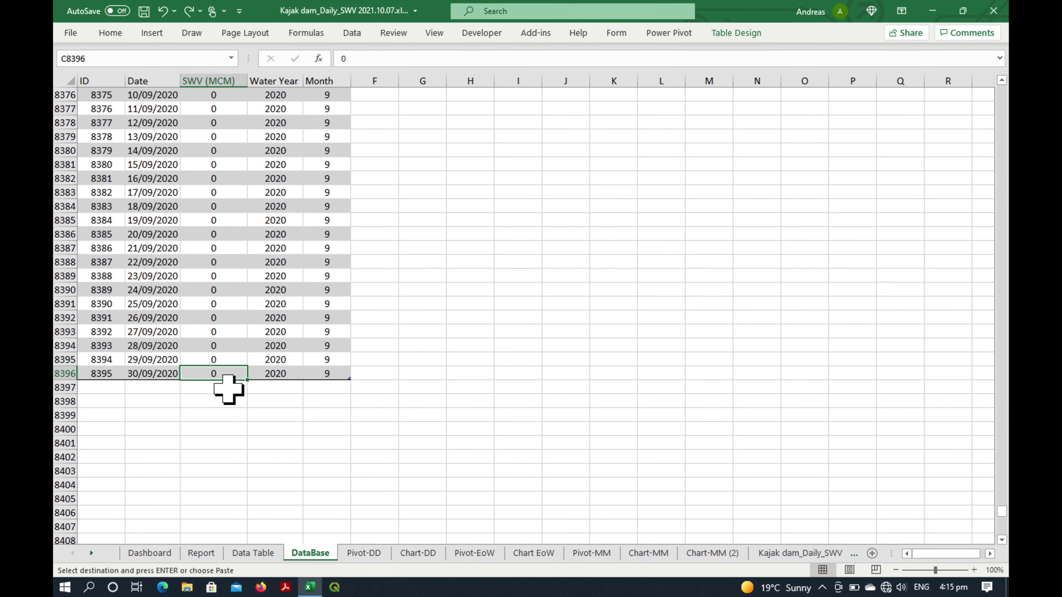
left_click(216, 389)
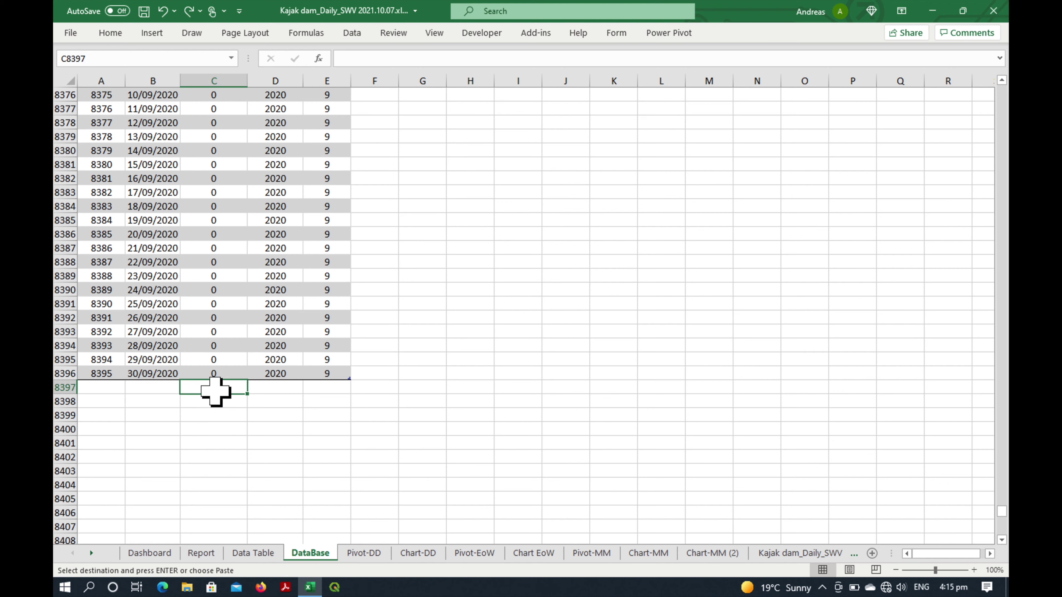
right_click(216, 390)
key("ctrl+v")
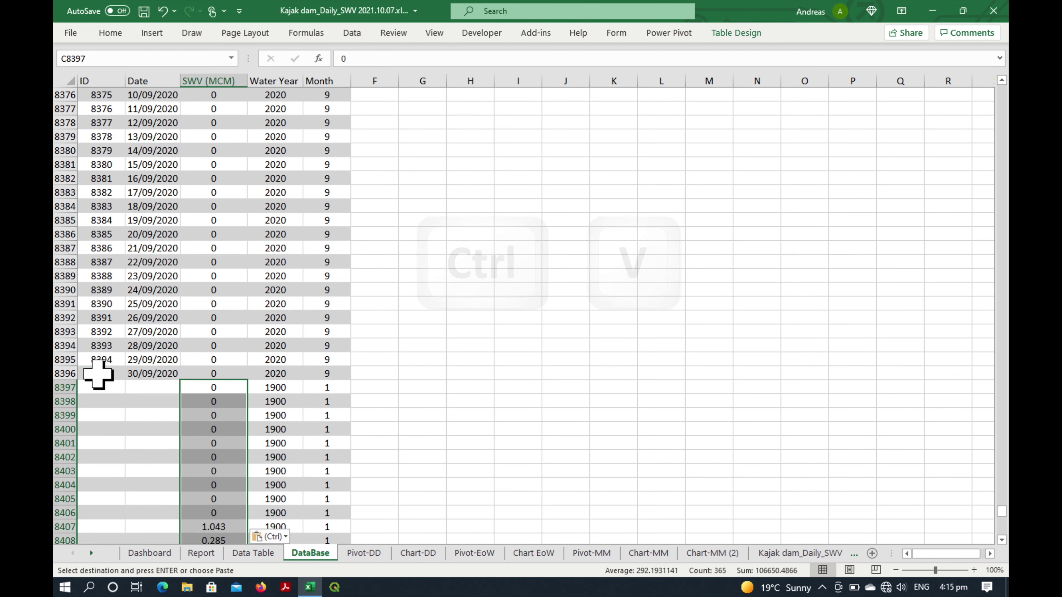
- Fill the ID and Date series down from row 8396 beside the pasted values, and check the dates from 01/10/2020 to 30/09/2021
left_click(115, 374)
left_click_drag(115, 375, 147, 373)
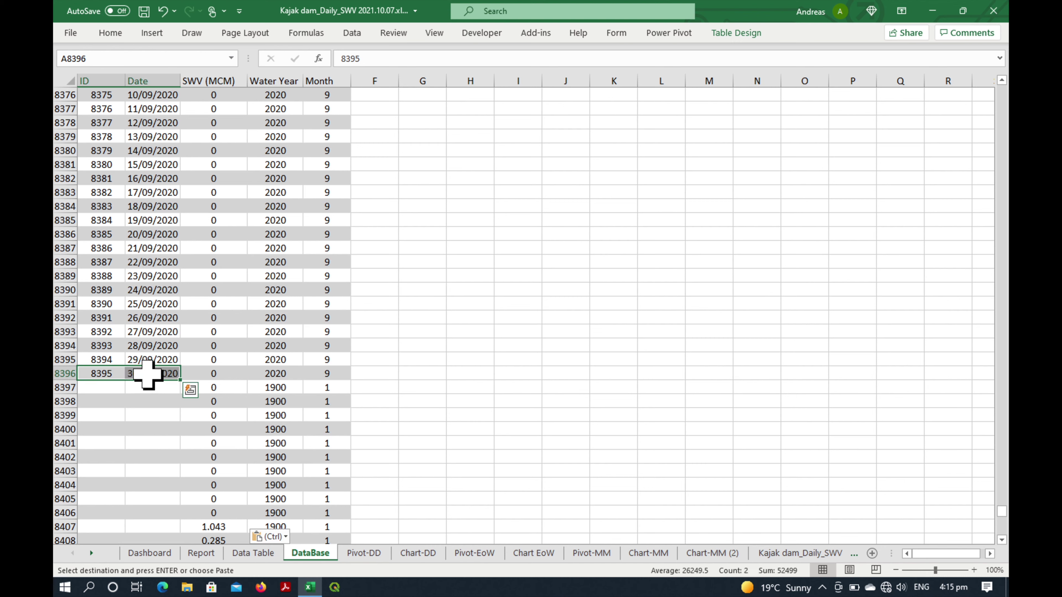
double_click(184, 380)
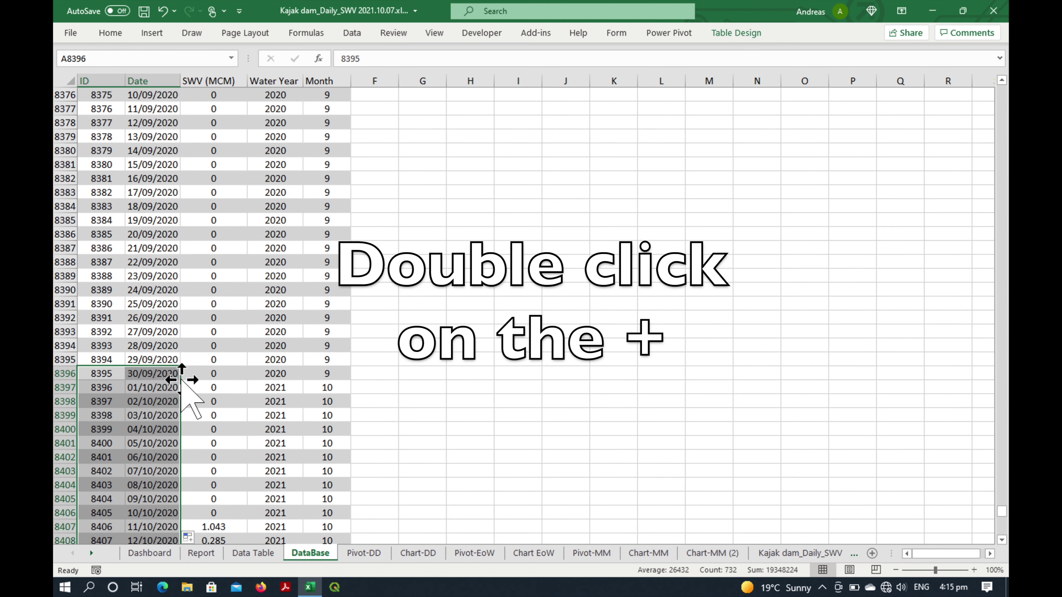
left_click(159, 387)
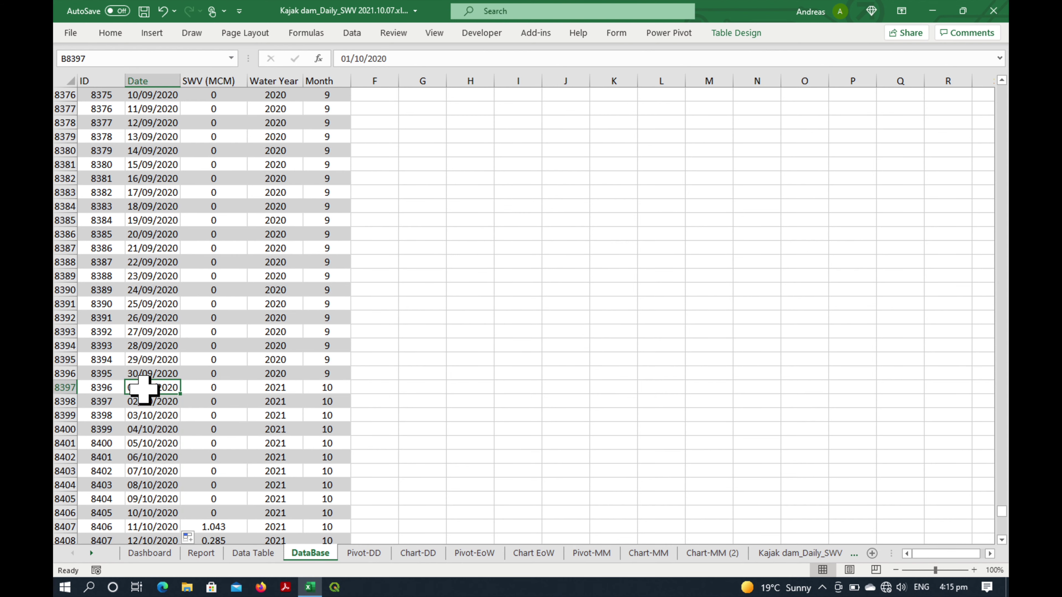
key("ctrl+shift+Down")
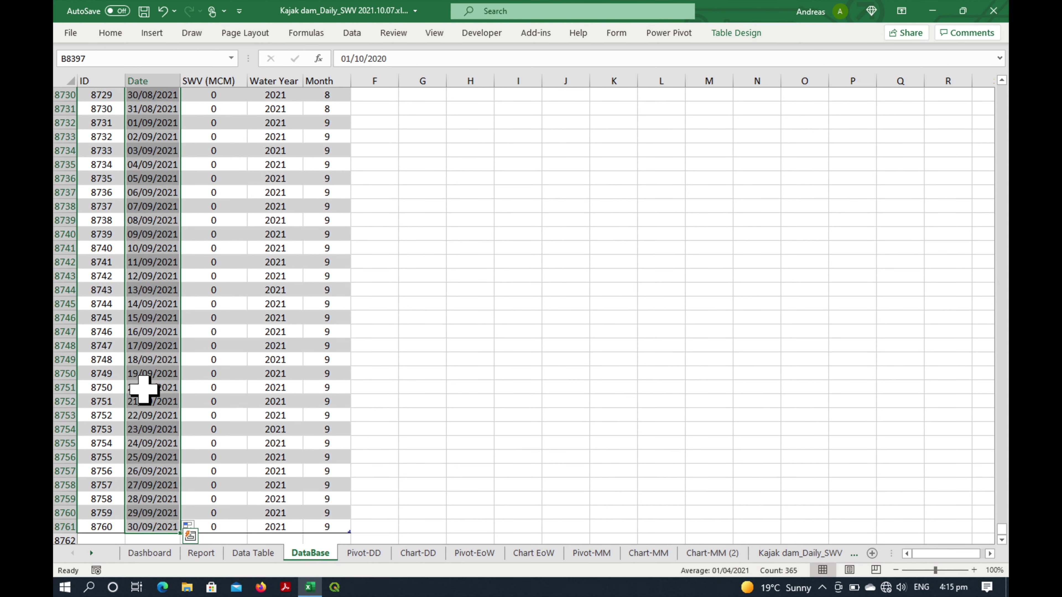
left_click(150, 528)
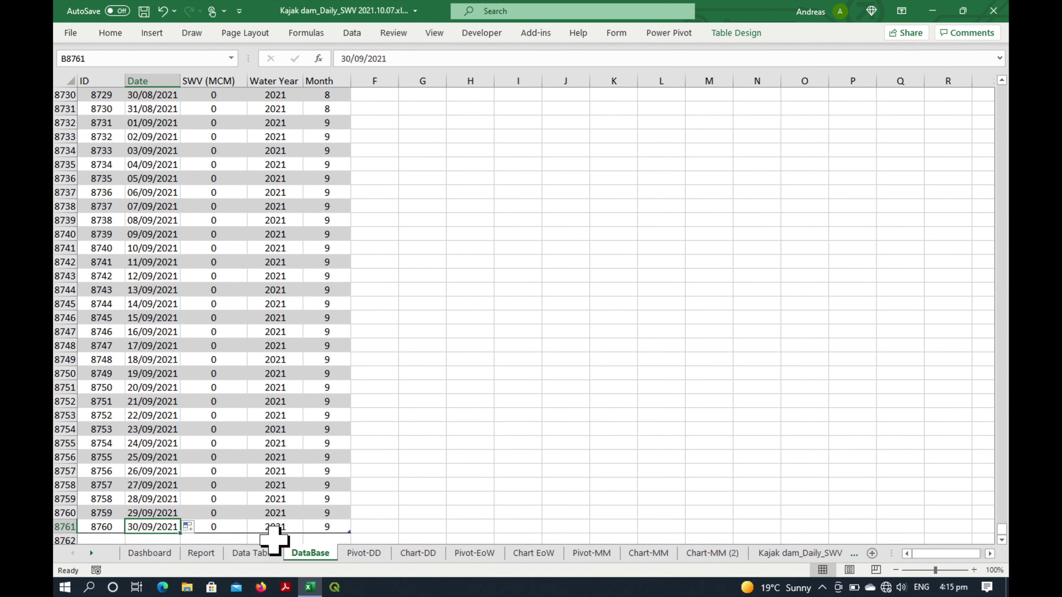
- Review the daily pivot table on the Pivot-DD sheet and its curves on the Chart-DD sheet
left_click(364, 553)
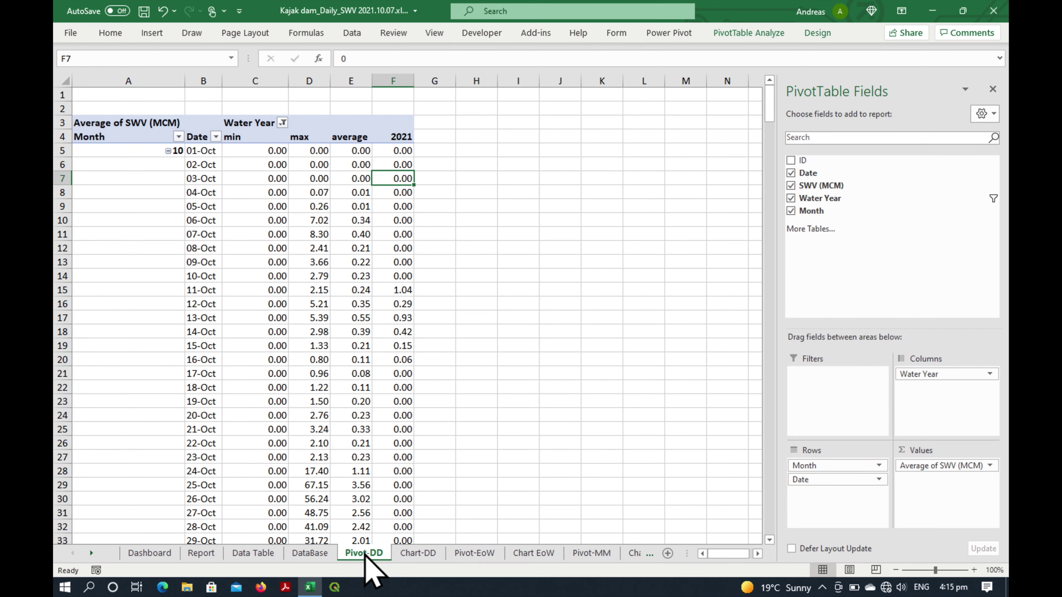
left_click(310, 415)
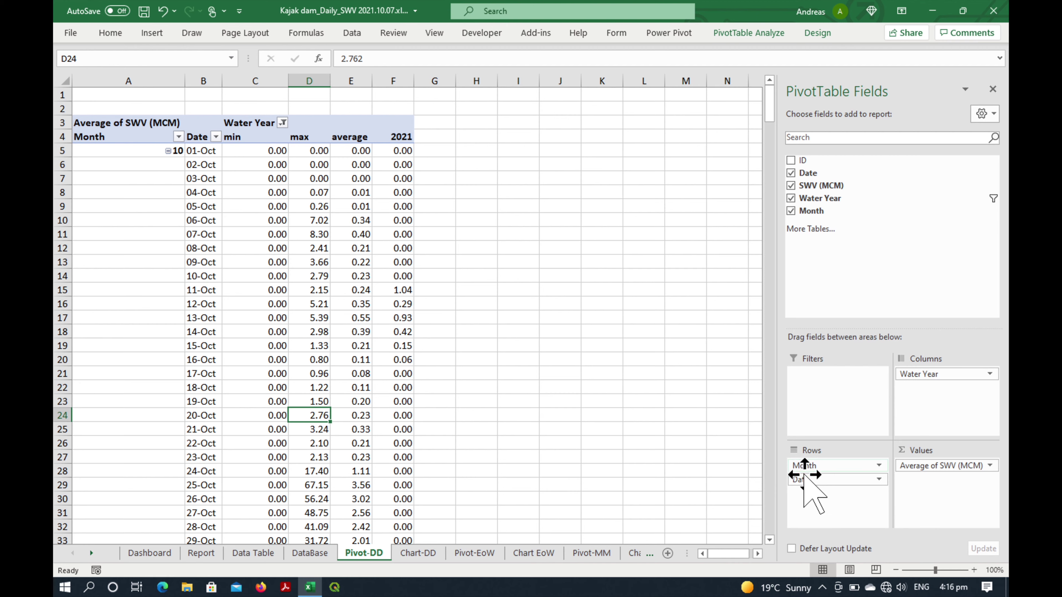
left_click(429, 553)
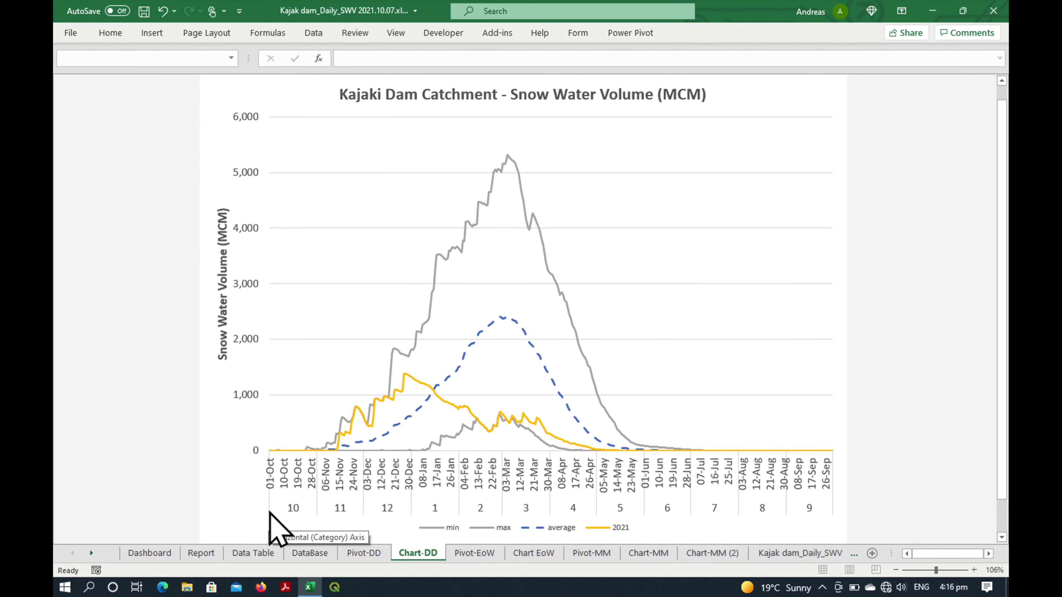
- In the Dashboard's Water Year filter, replace 2021 with 2019 and view the resulting curve on the Chart-DD sheet
left_click(149, 553)
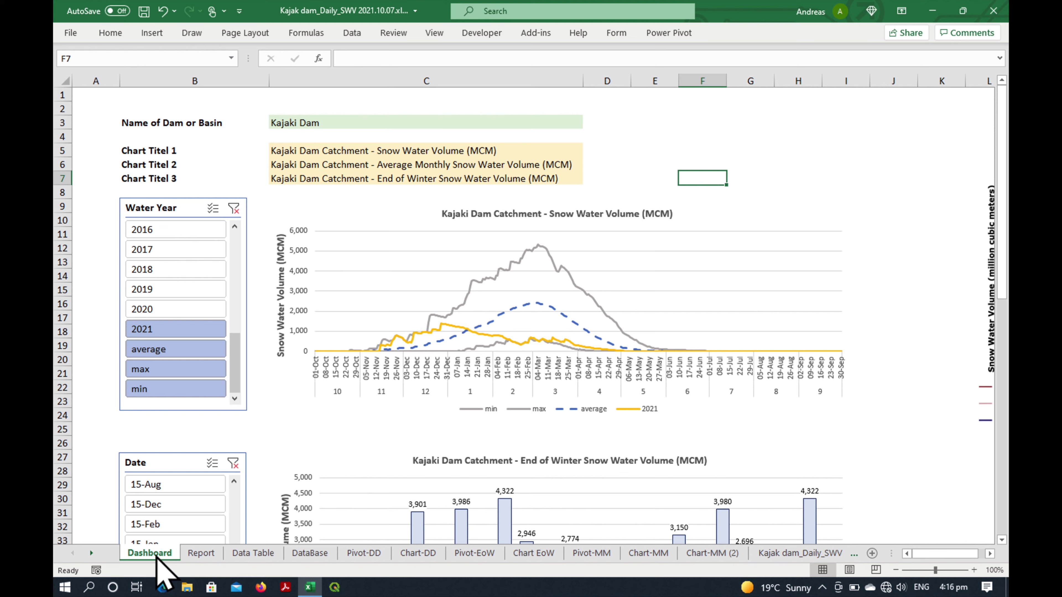
left_click(161, 330)
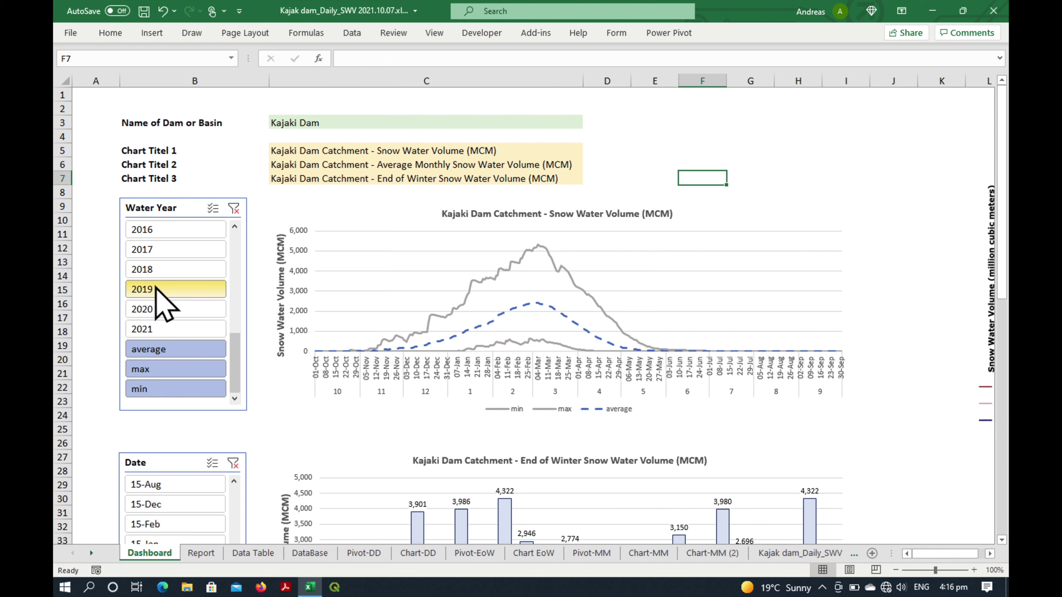
left_click(160, 297)
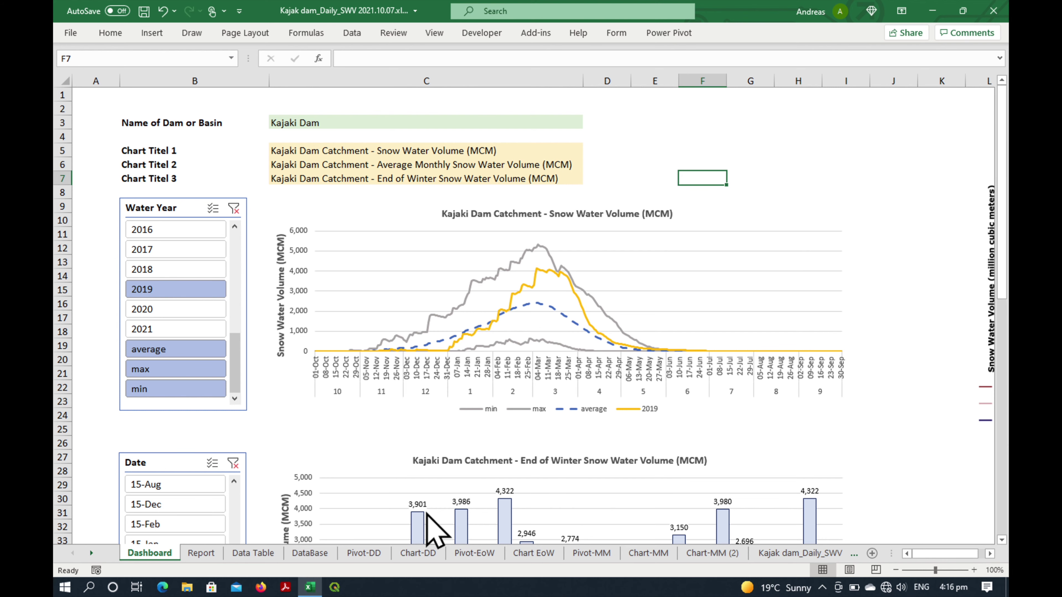
left_click(419, 553)
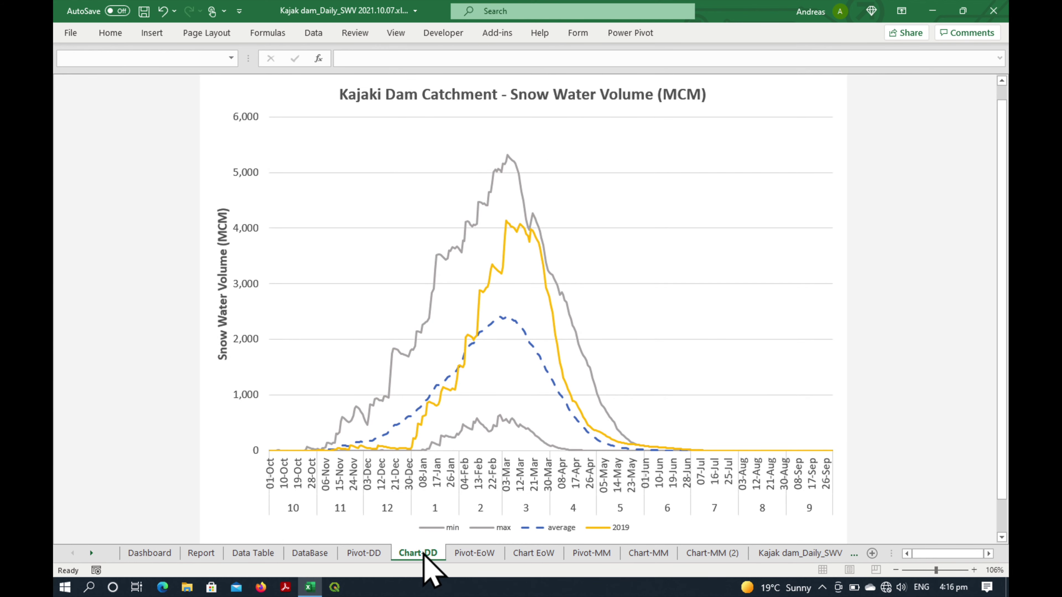
- Add 2020 and 2018 to the Dashboard's Water Year selection and compare the curves on the Chart-DD sheet
left_click(151, 554)
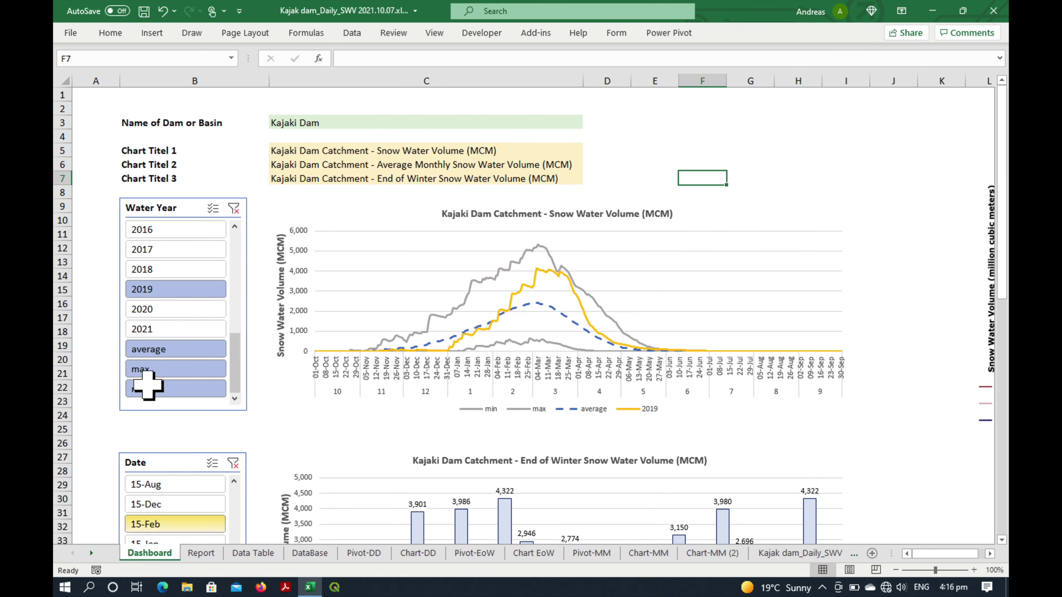
left_click(159, 310, "ctrl")
left_click(182, 271, "ctrl")
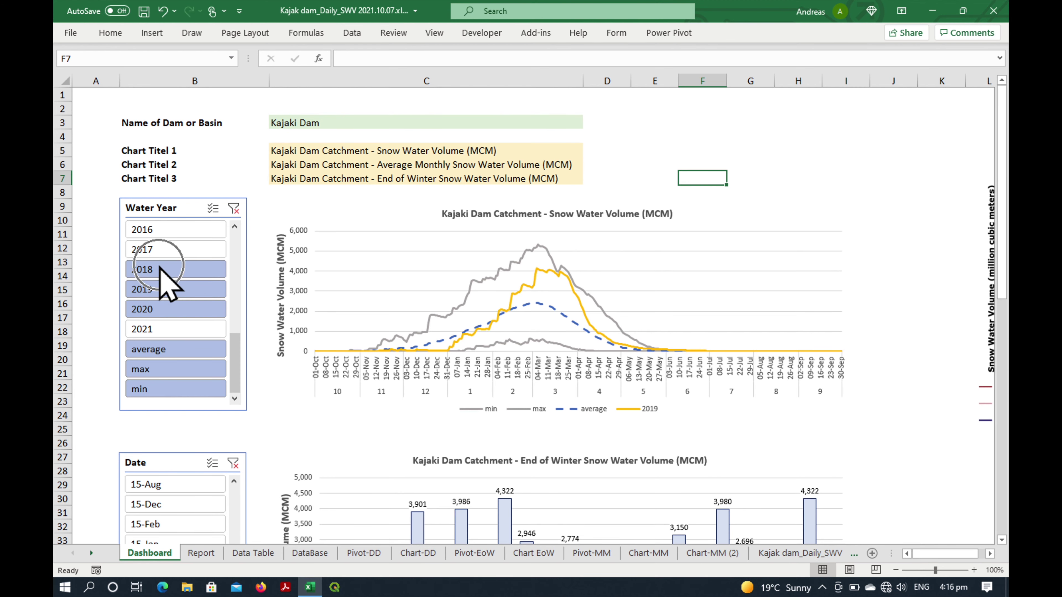
left_click(431, 552)
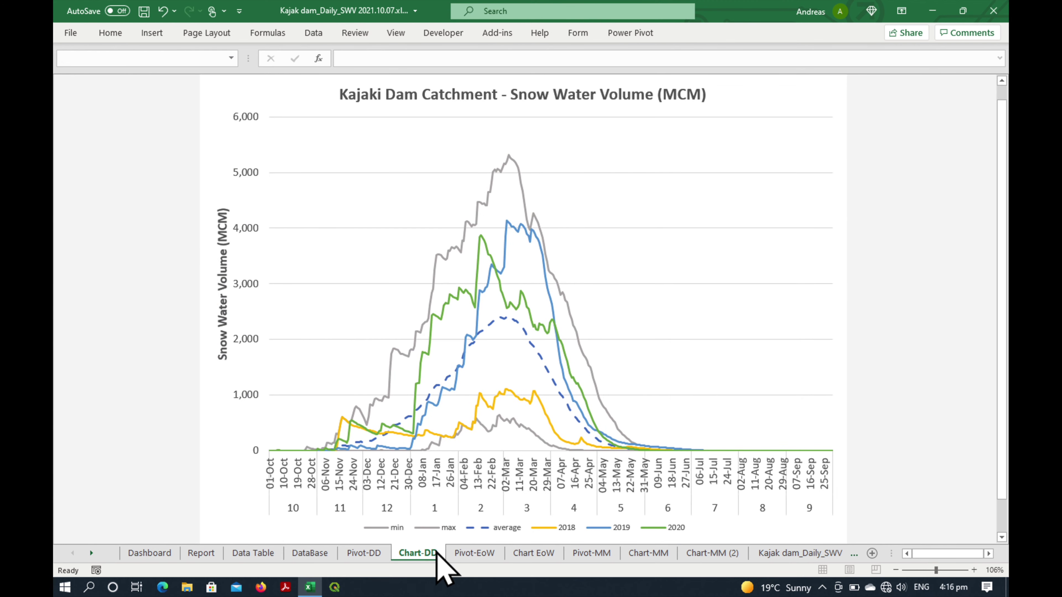
- In the Dashboard's Water Year filter, deselect 2018, 2019 and 2020, select 2021, and view the Chart-DD sheet
left_click(167, 554)
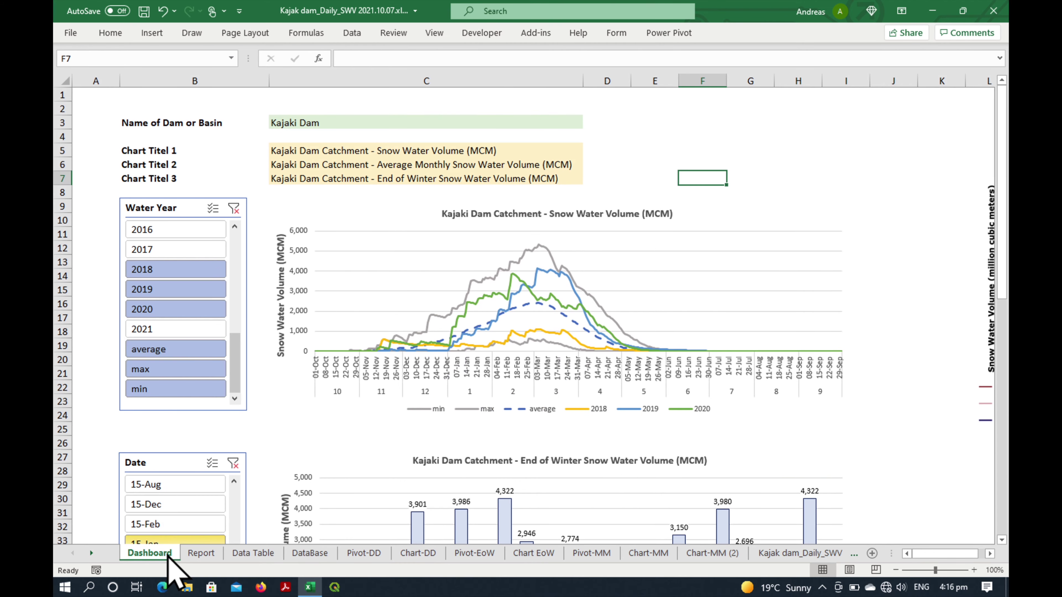
left_click(157, 310, "ctrl")
left_click(158, 289, "ctrl")
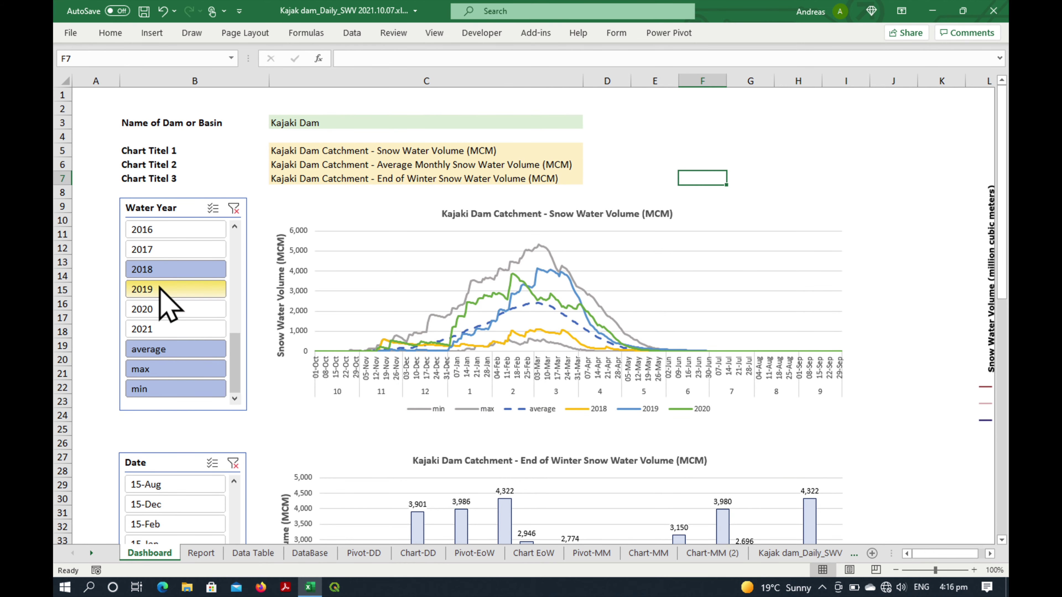
left_click(156, 270, "ctrl")
left_click(155, 329, "ctrl")
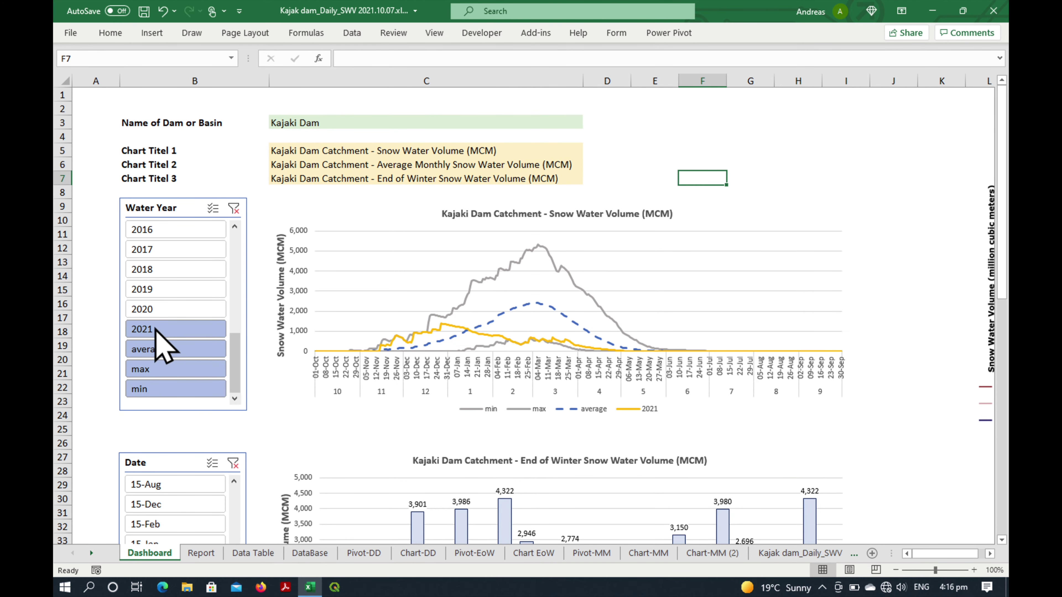
left_click(427, 553)
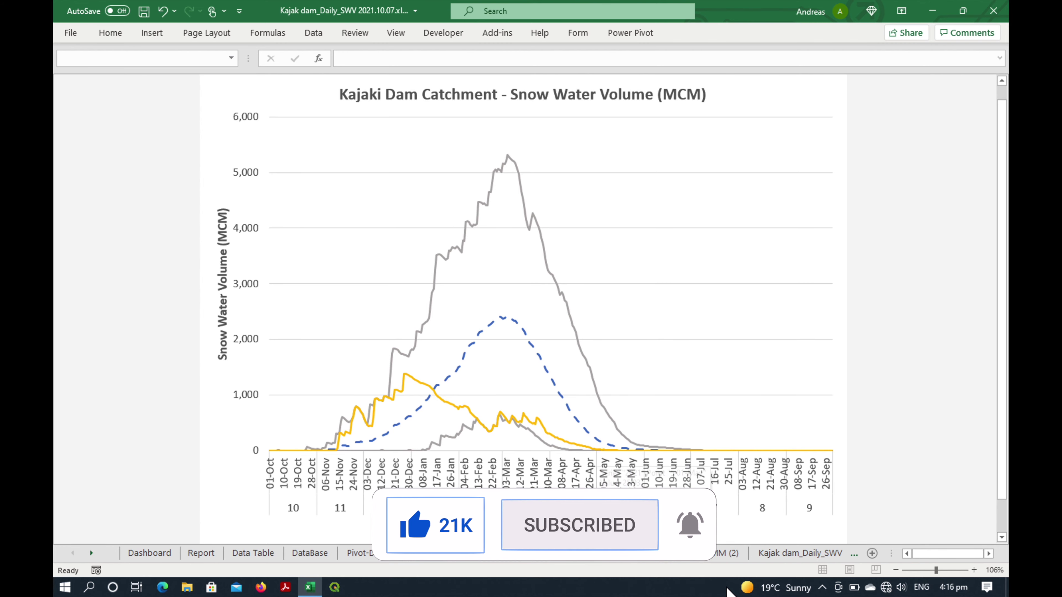
- Check the Dashboard's water year selection, and examine the peak of the max curve on the Chart-DD sheet
left_click(149, 553)
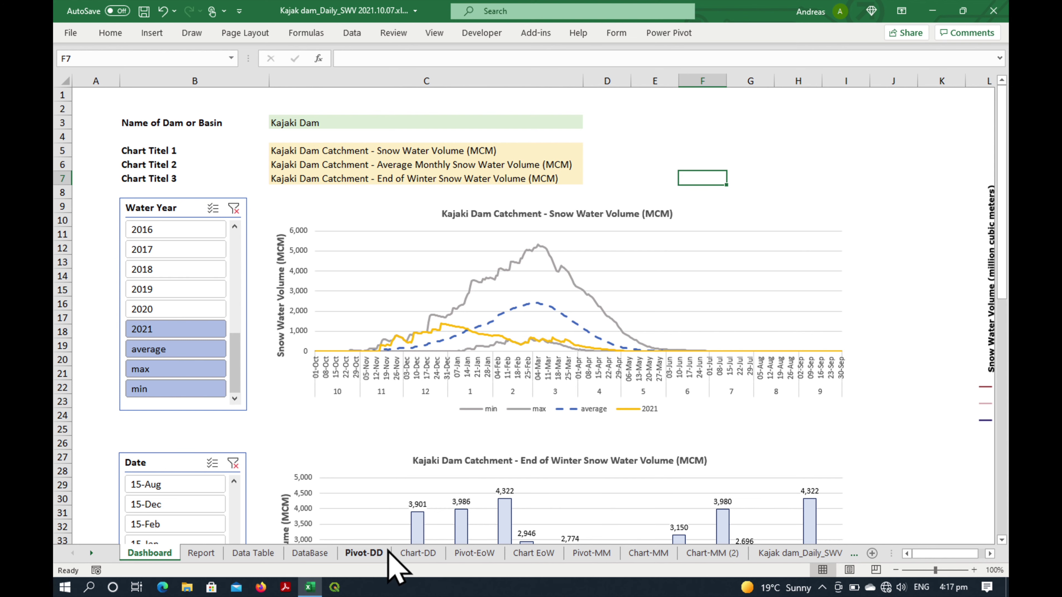
left_click(431, 554)
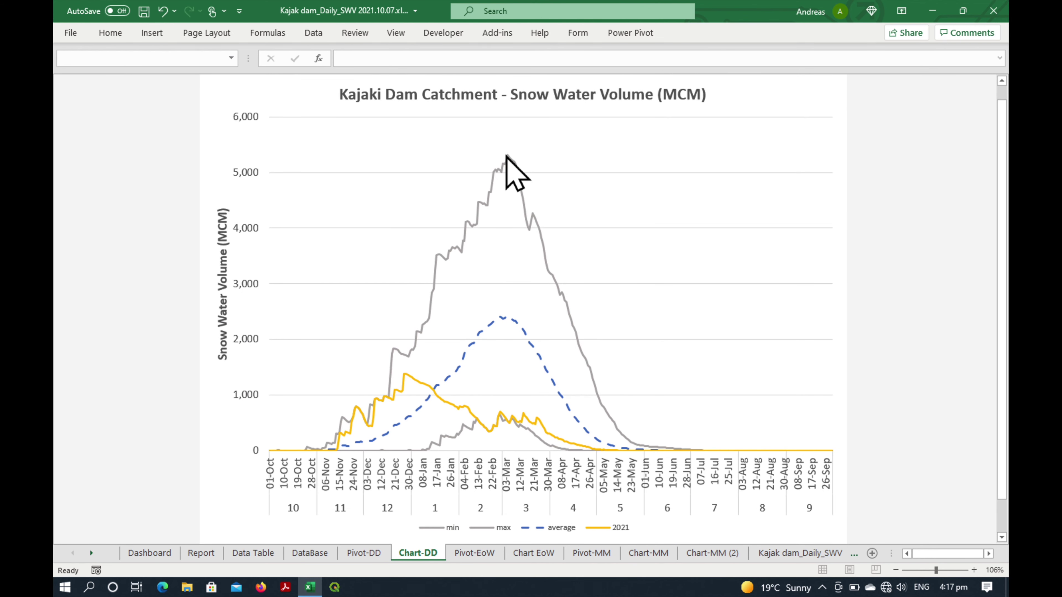
mouse_move(509, 157)
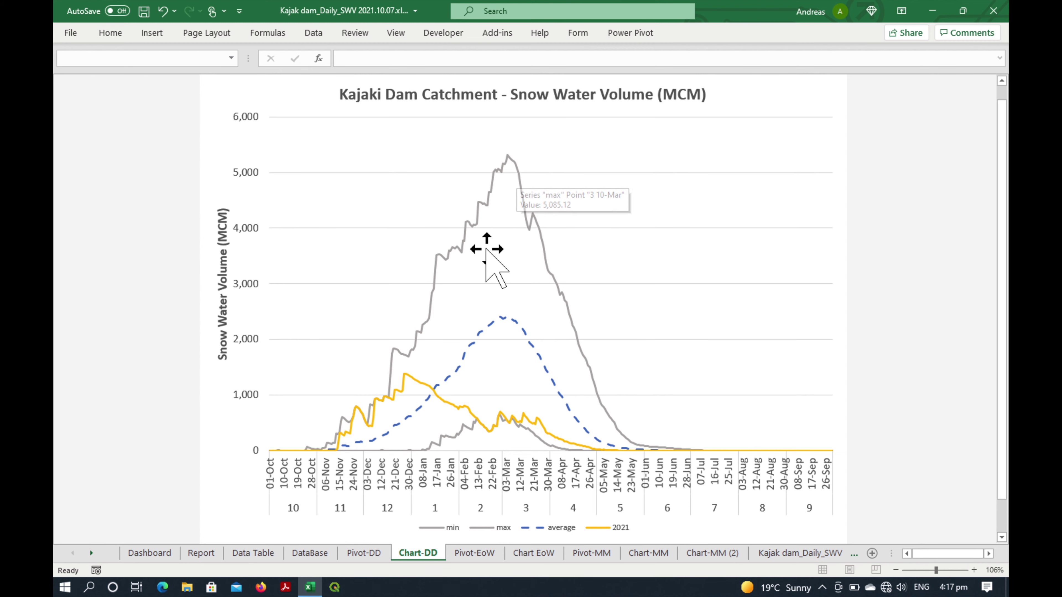
- Filter the Dashboard's End of Winter Snow Water Volume chart by date to 15-Feb, and switch it to 15-Dec
left_click(152, 552)
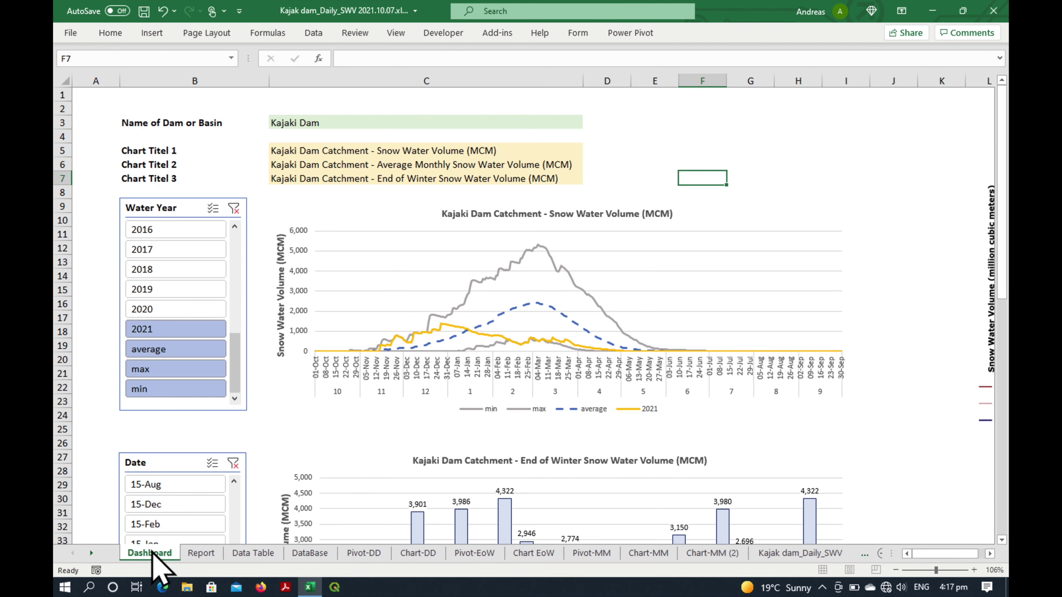
scroll(171, 439, "down", 2)
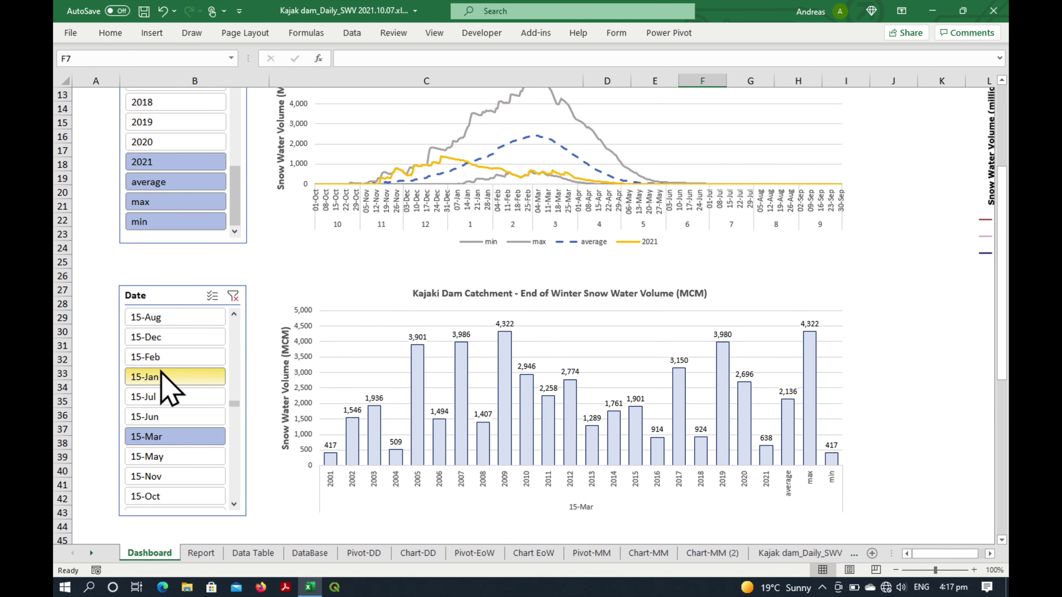
left_click(160, 356)
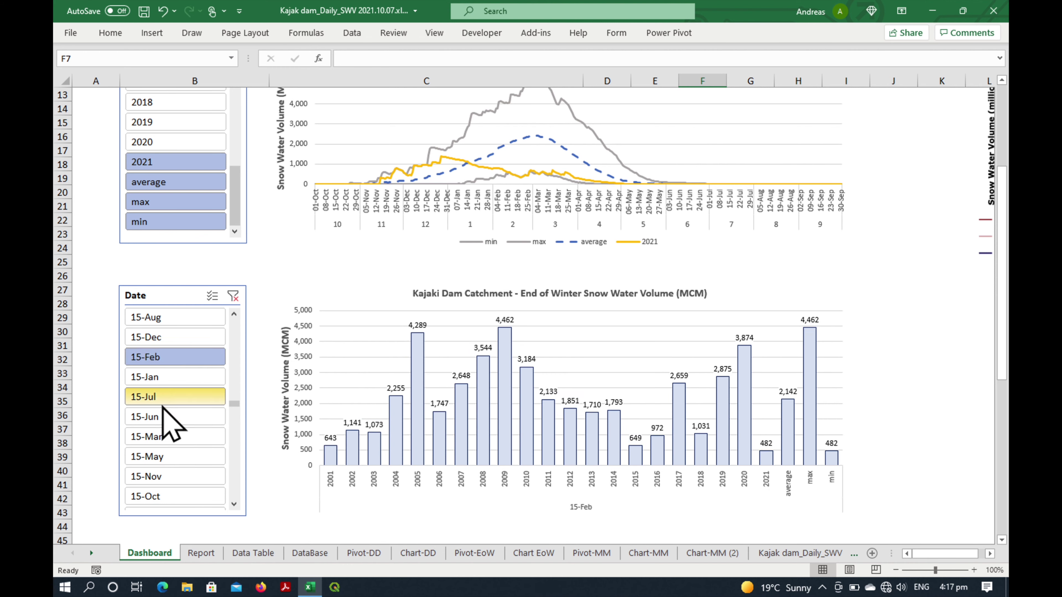
left_click(154, 341)
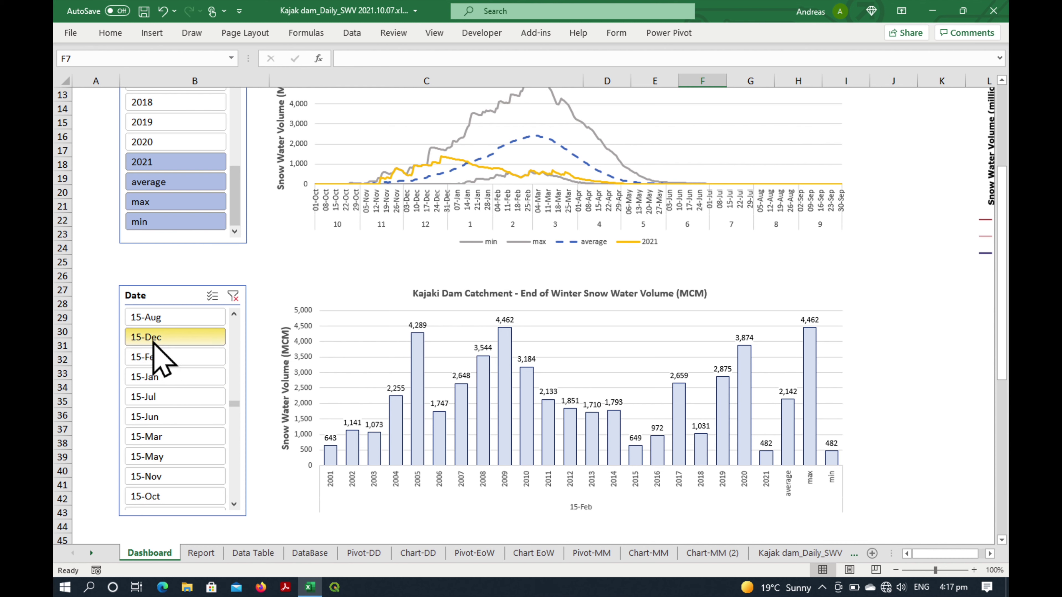